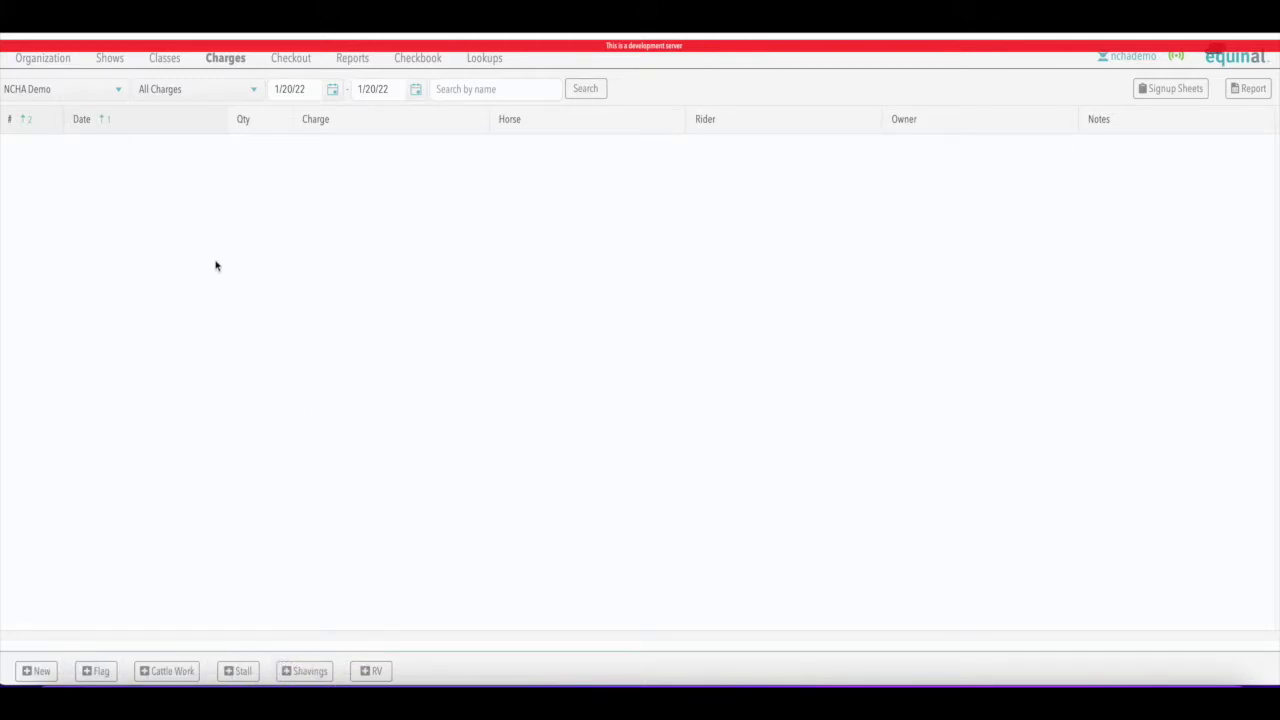
Review the organization's show fee list, then return to the Charges page
{"action": "left_click", "coordinate": [49, 62]}
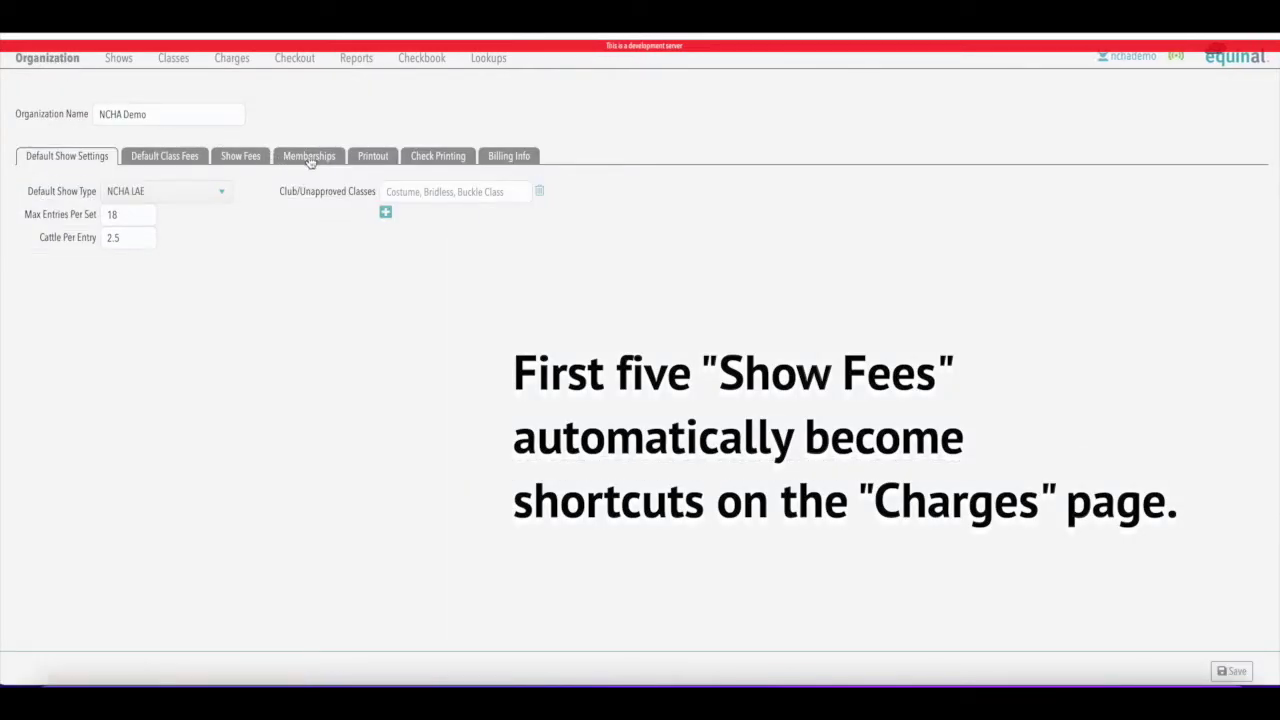
{"action": "left_click", "coordinate": [232, 158]}
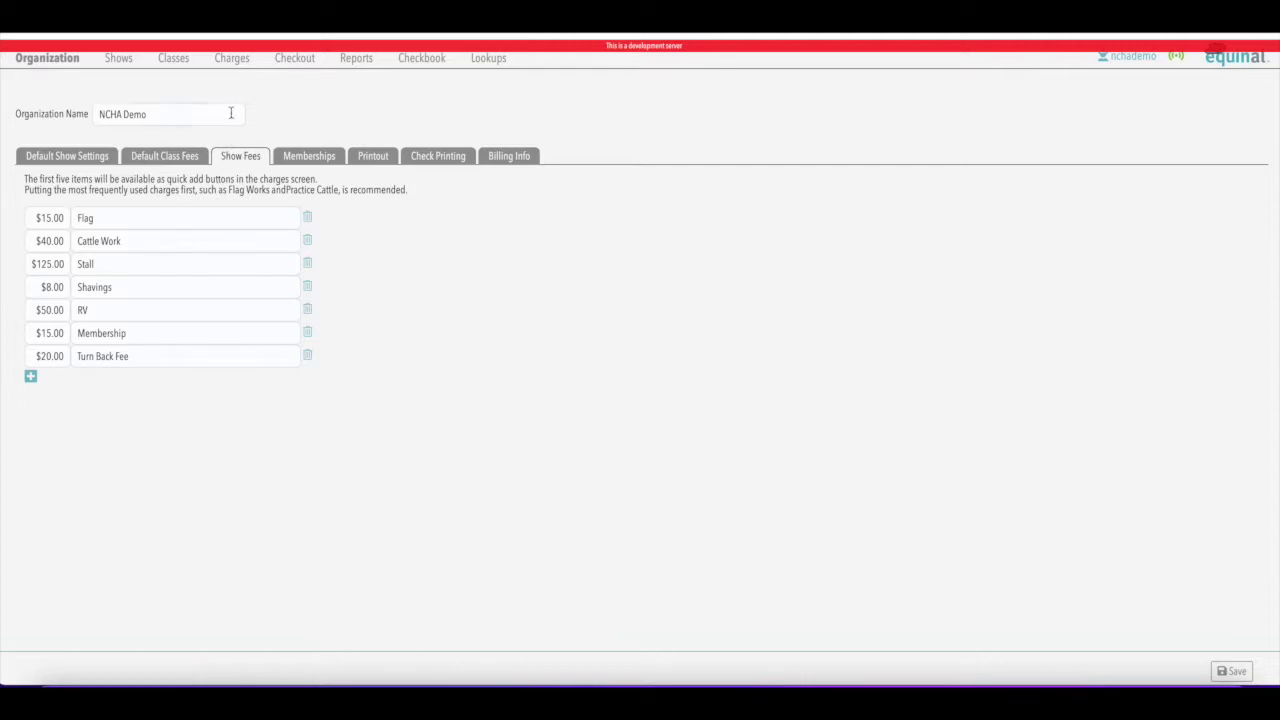
{"action": "left_click", "coordinate": [232, 59]}
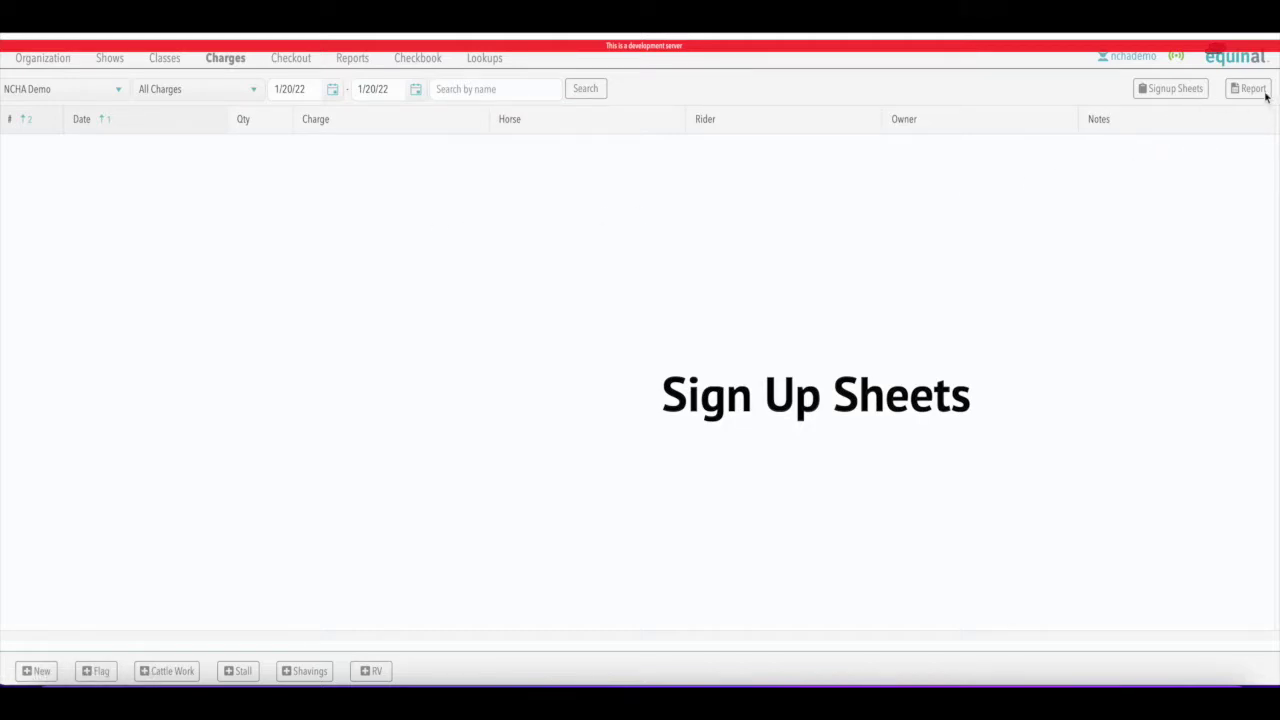
Print a one-page Practice Pen Signup sheet for 1/20/2022, review it, and close the PDF
{"action": "left_click", "coordinate": [1165, 91]}
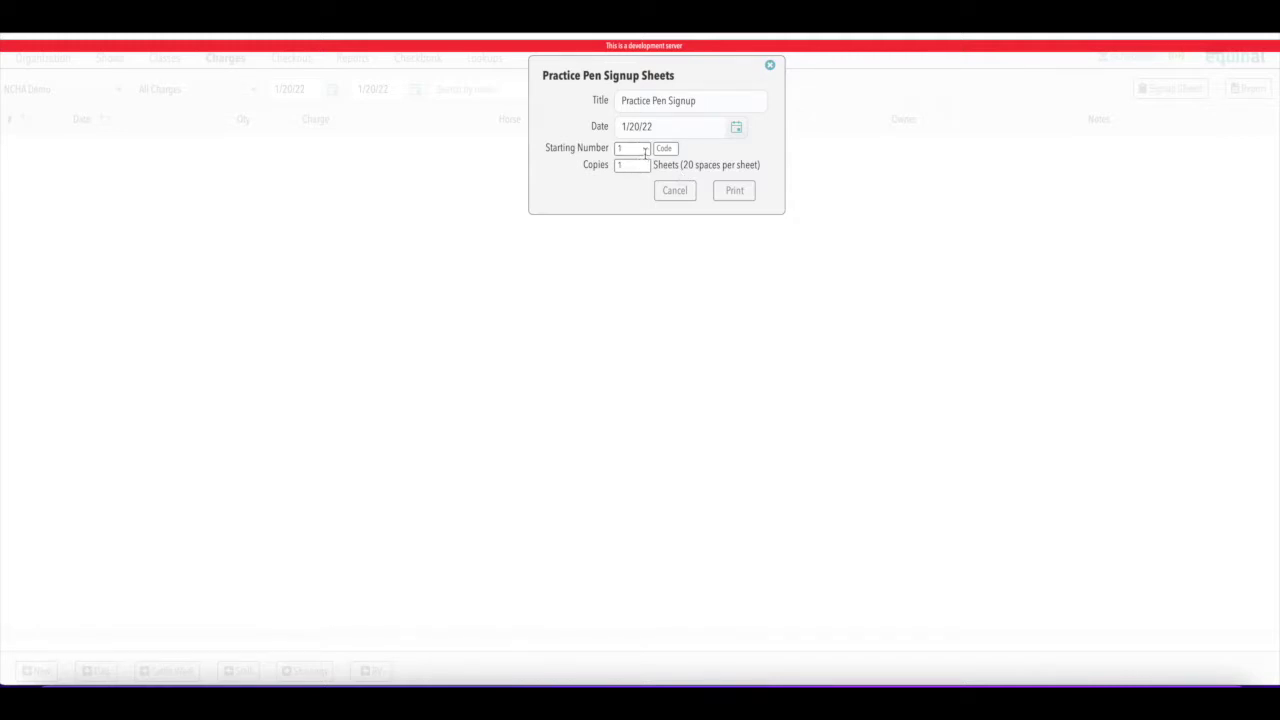
{"action": "left_click", "coordinate": [735, 191]}
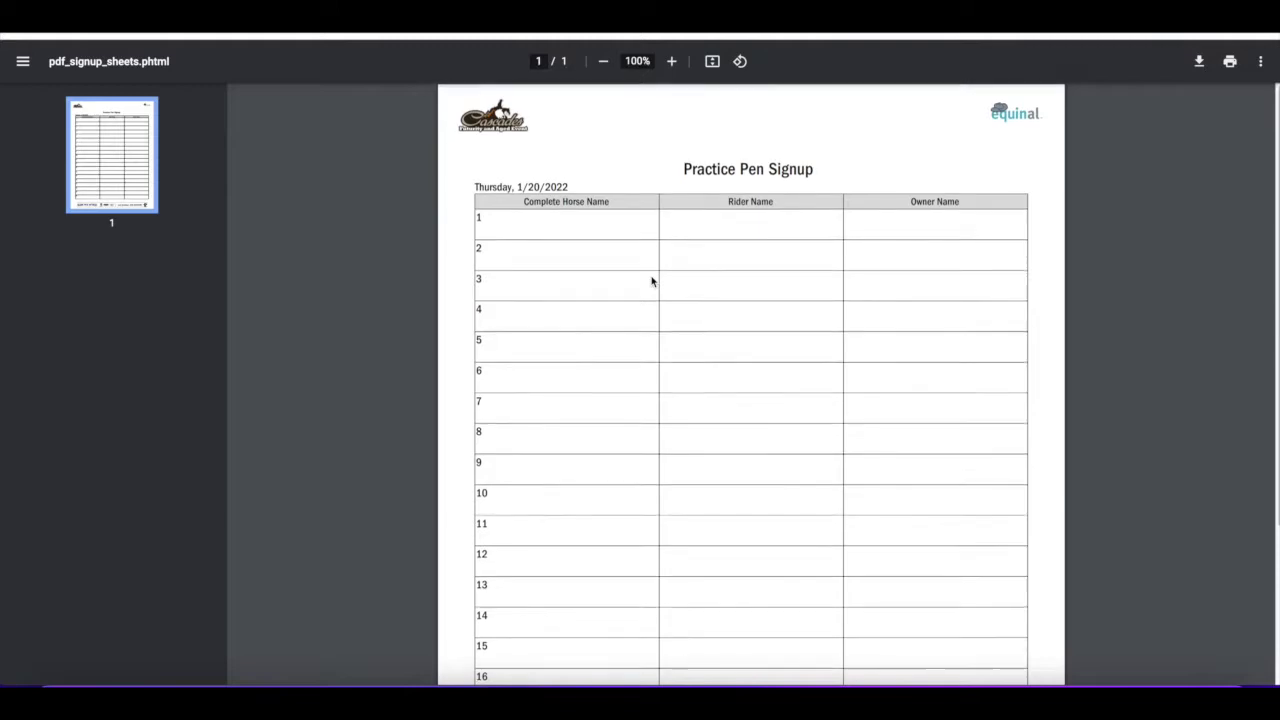
{"action": "scroll", "coordinate": [651, 278], "scroll_direction": "down", "scroll_amount": 3}
{"action": "scroll", "coordinate": [651, 280], "scroll_direction": "up", "scroll_amount": 3}
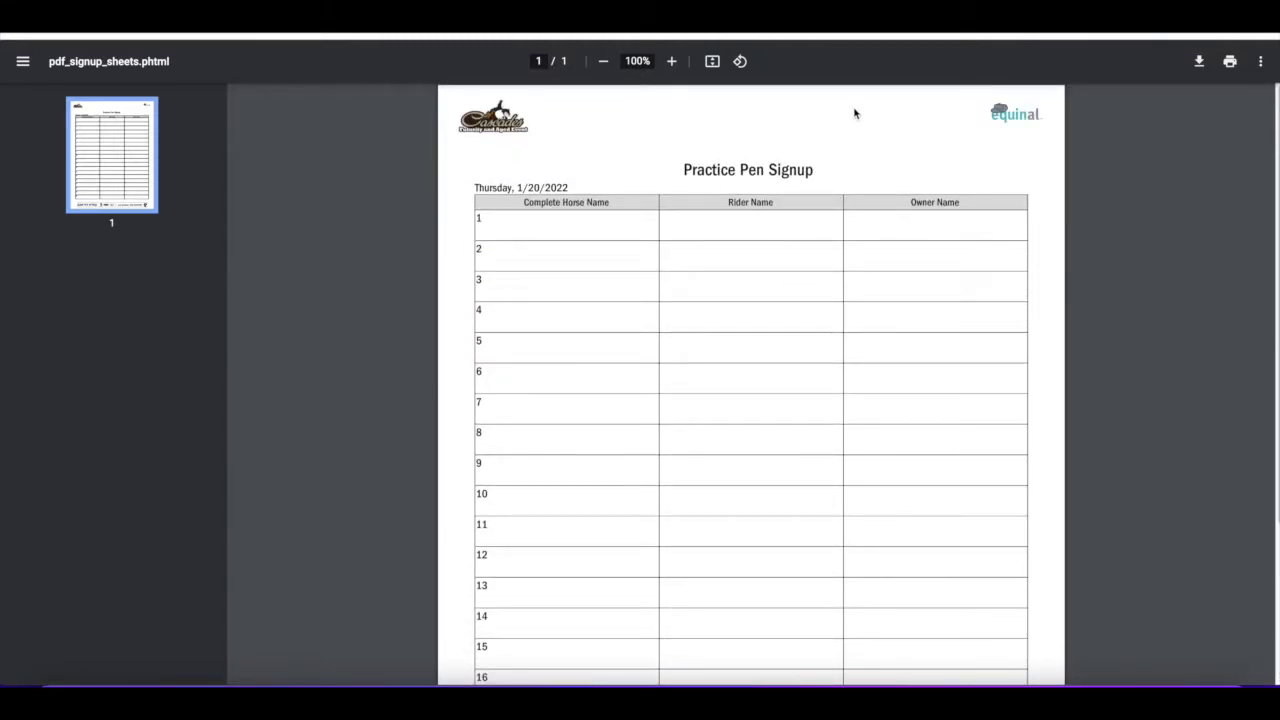
{"action": "key", "text": "ctrl+w"}
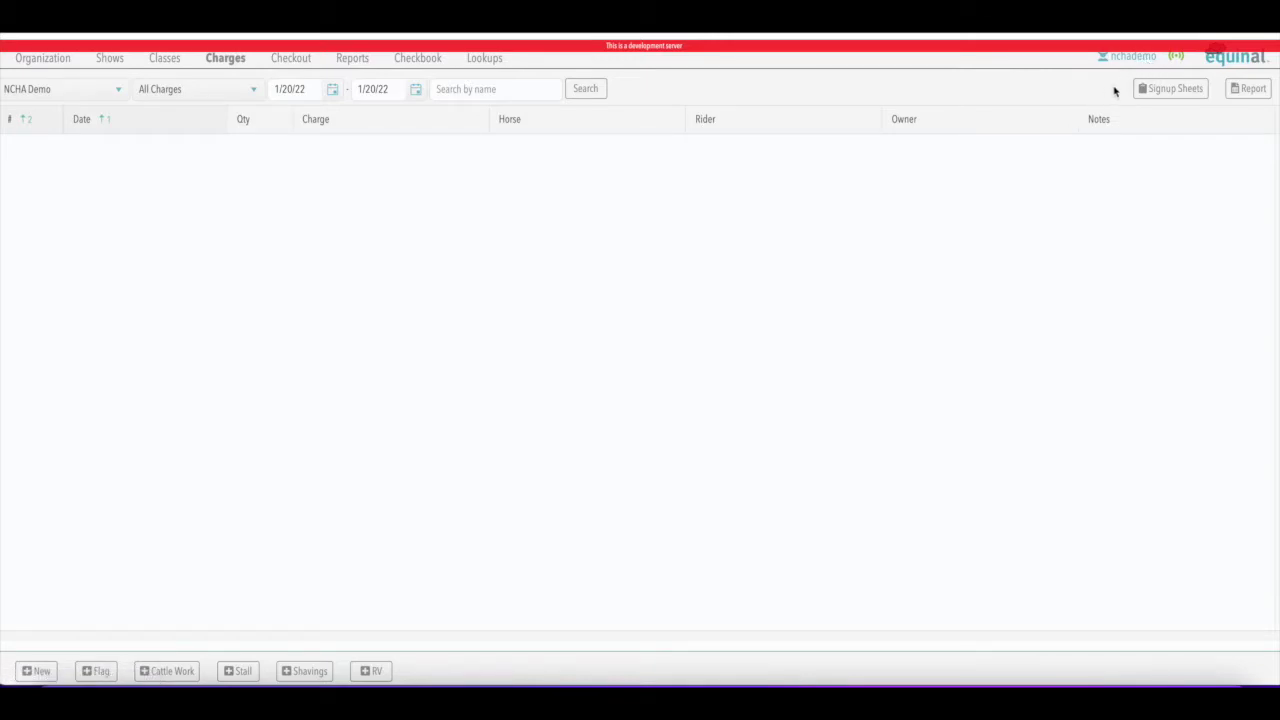
Print four copies of the Practice Pen Signup sheet, numbered 1–80, and close the PDF
{"action": "left_click", "coordinate": [1160, 89]}
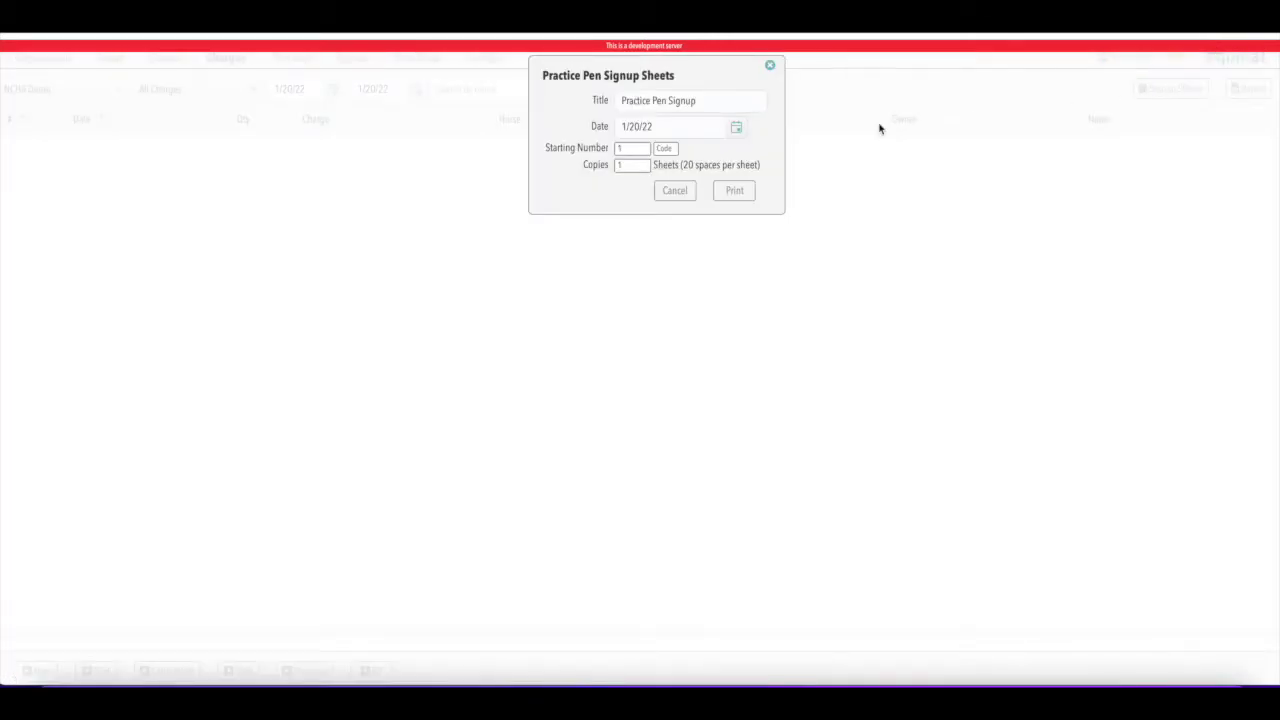
{"action": "left_click", "coordinate": [638, 164]}
{"action": "left_click", "coordinate": [645, 210]}
{"action": "left_click", "coordinate": [746, 194]}
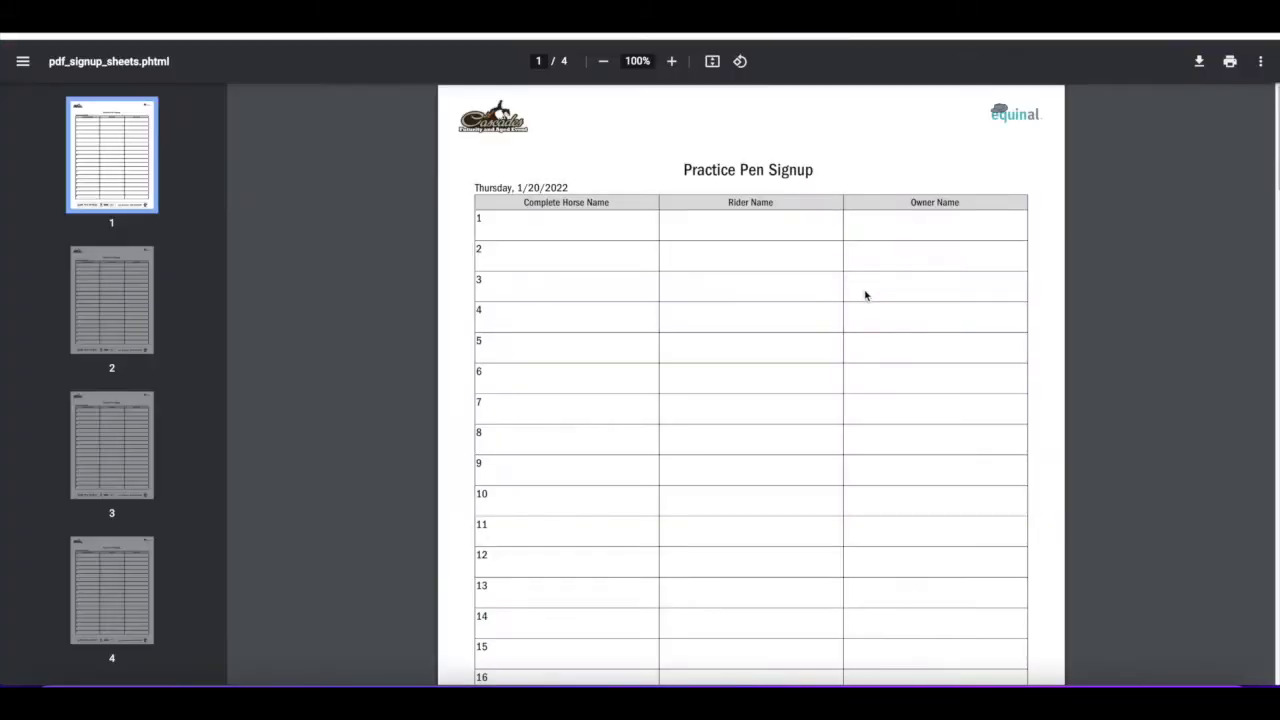
{"action": "scroll", "coordinate": [866, 295], "scroll_direction": "down", "scroll_amount": 5}
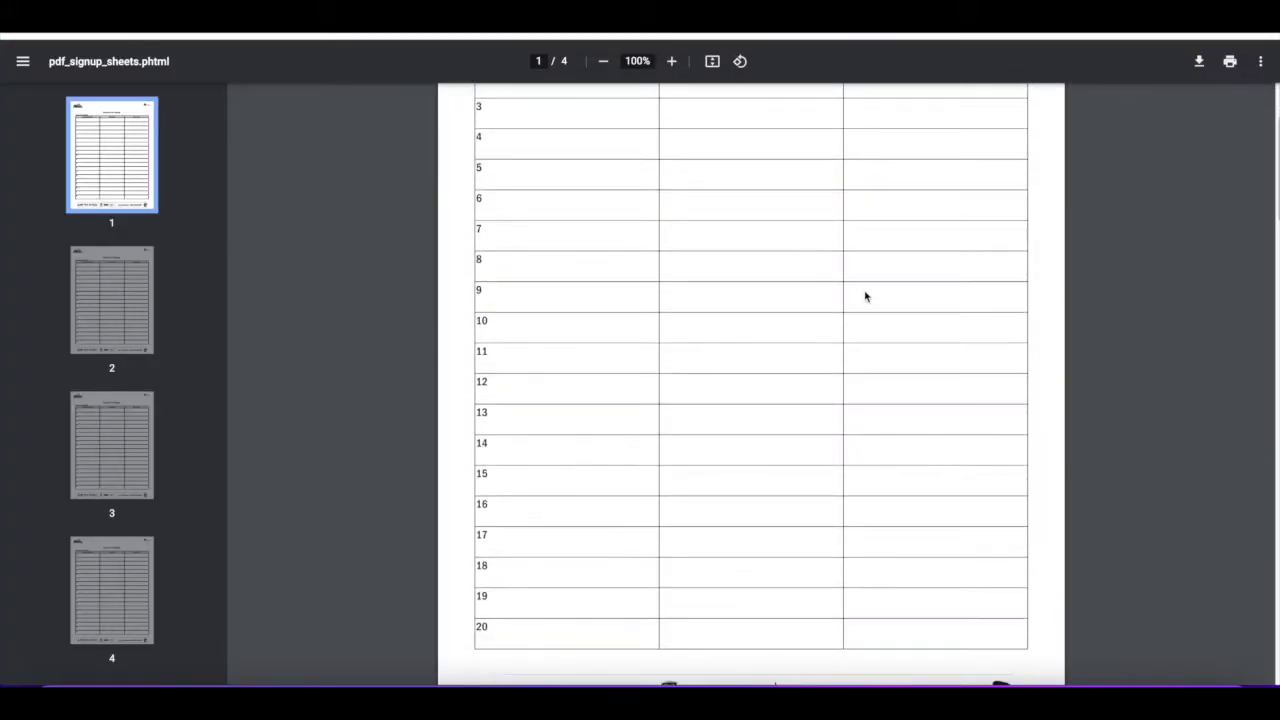
{"action": "scroll", "coordinate": [609, 486], "scroll_direction": "down", "scroll_amount": 3}
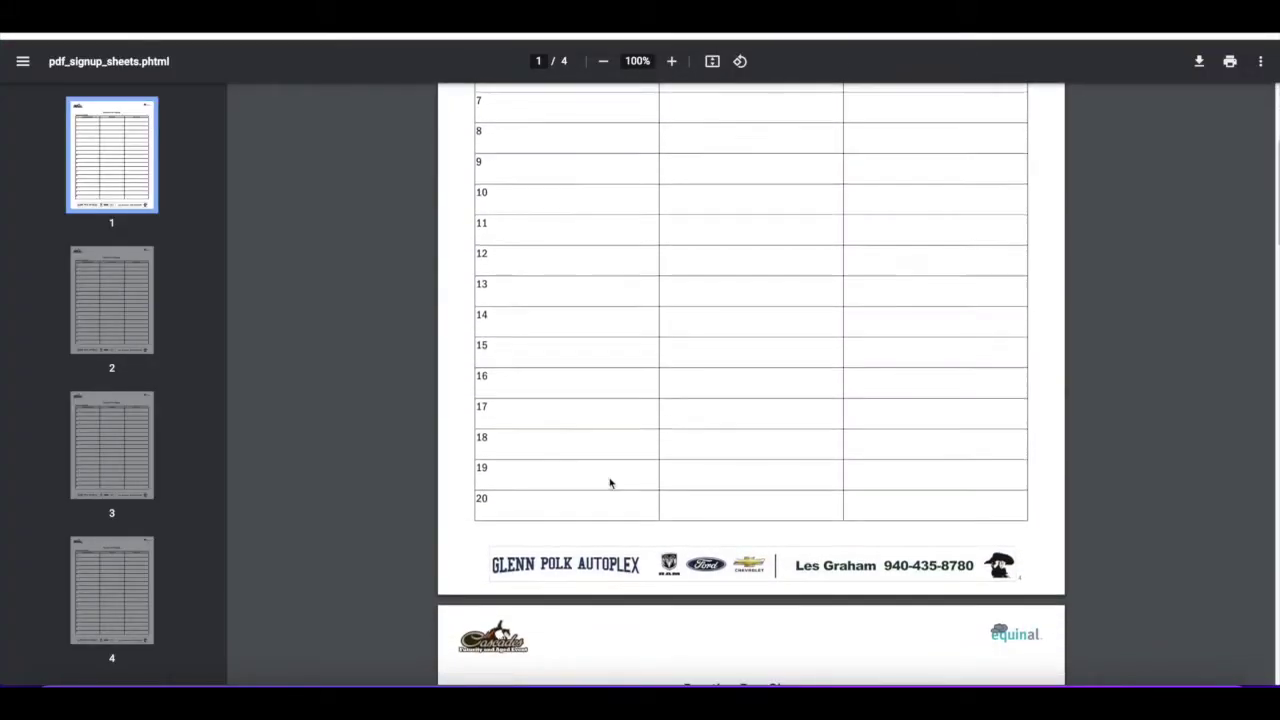
{"action": "scroll", "coordinate": [609, 482], "scroll_direction": "down", "scroll_amount": 3}
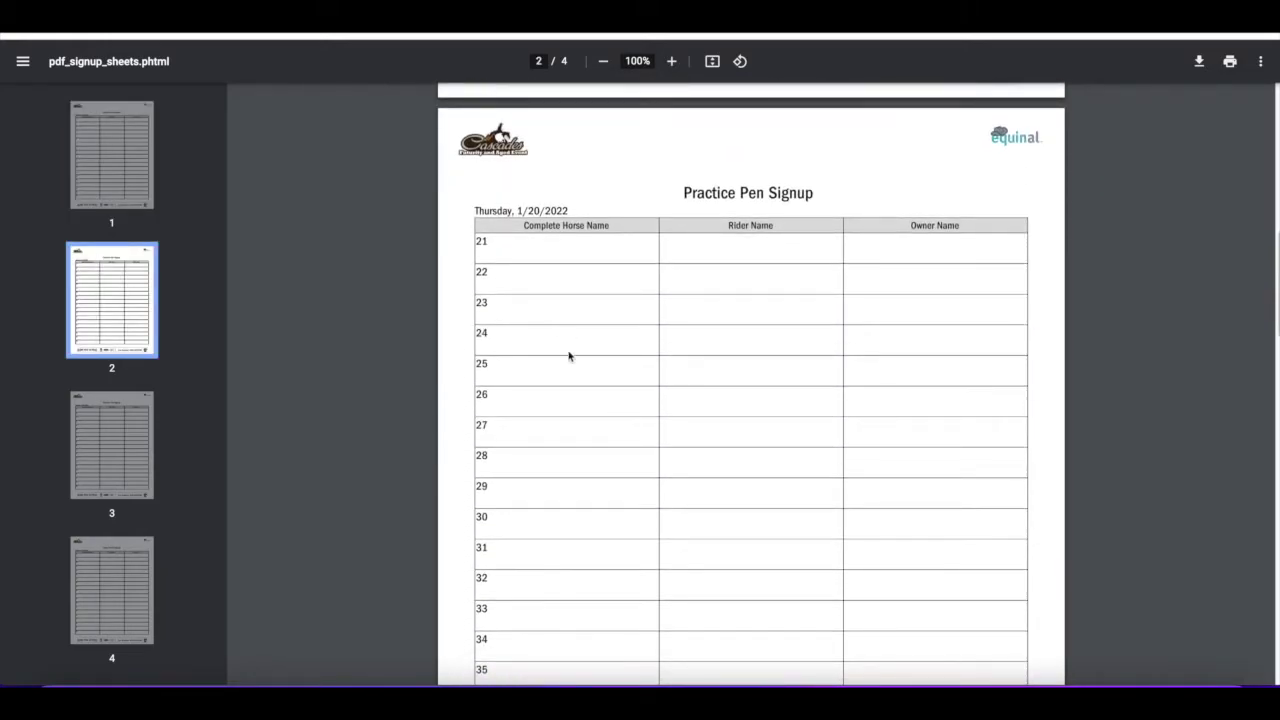
{"action": "scroll", "coordinate": [569, 357], "scroll_direction": "down", "scroll_amount": 5}
{"action": "scroll", "coordinate": [585, 395], "scroll_direction": "down", "scroll_amount": 3}
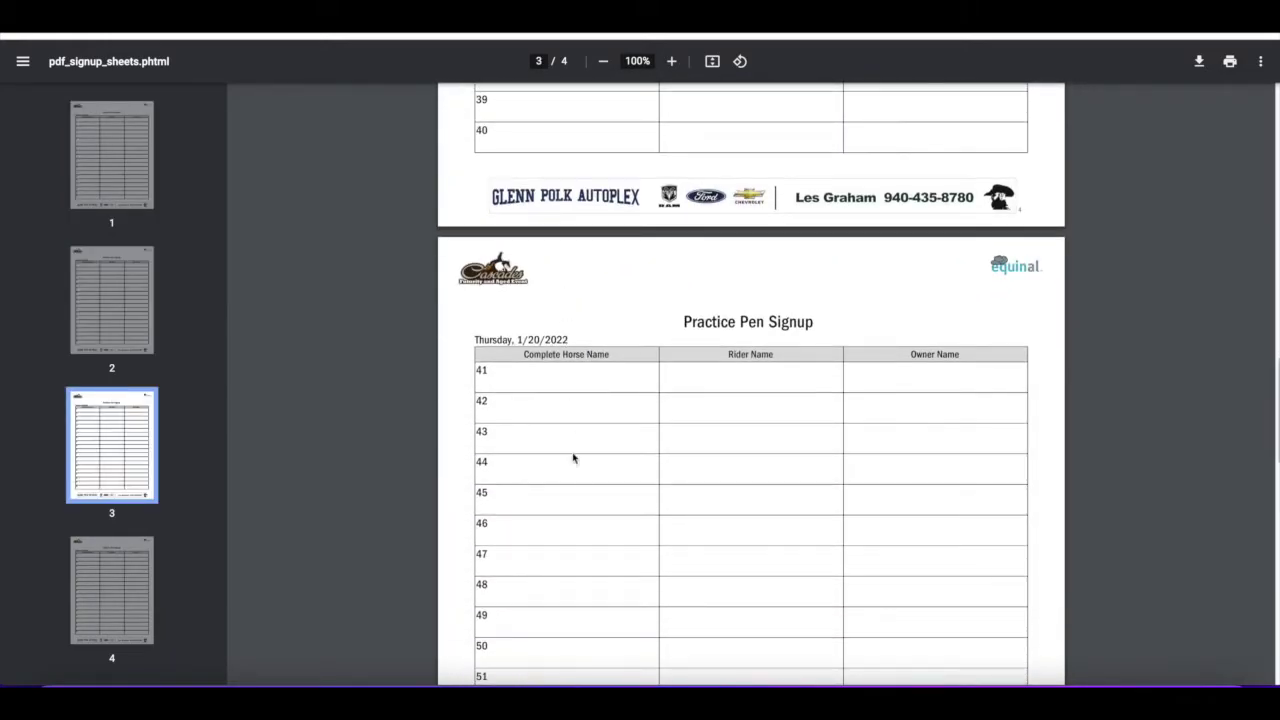
{"action": "scroll", "coordinate": [575, 465], "scroll_direction": "down", "scroll_amount": 6}
{"action": "scroll", "coordinate": [597, 420], "scroll_direction": "down", "scroll_amount": 5}
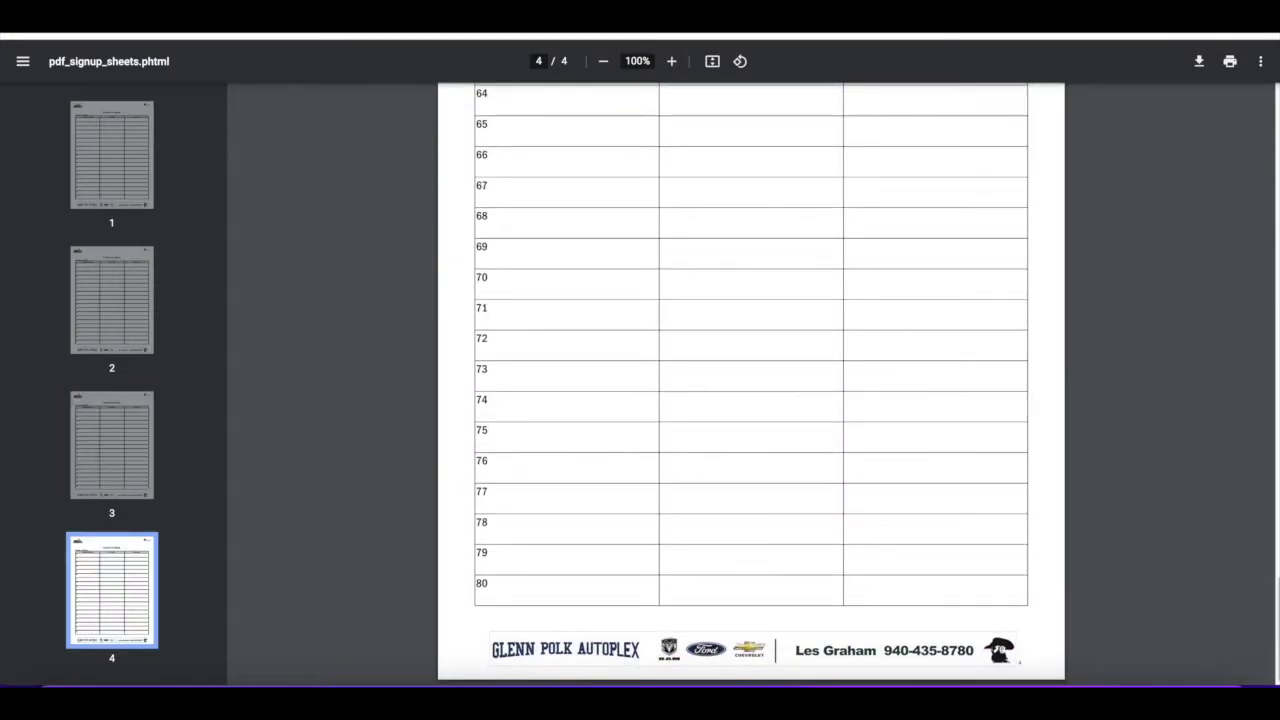
{"action": "key", "text": "ctrl+w"}
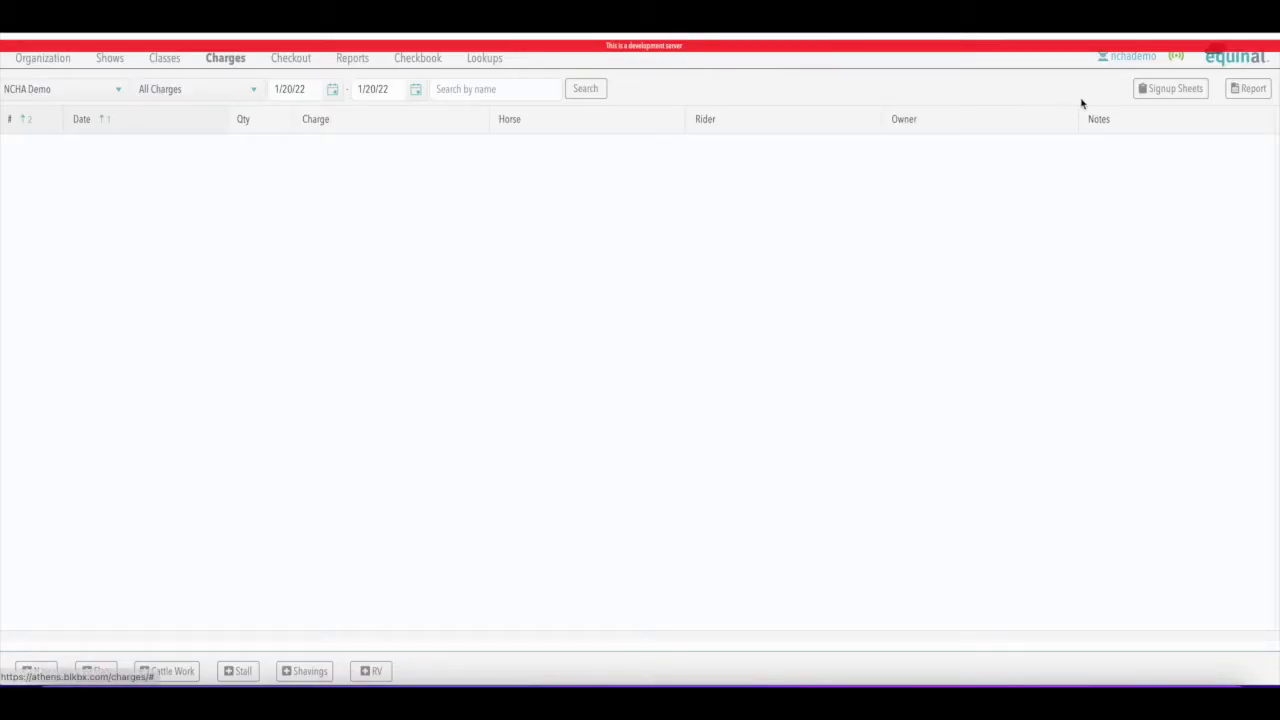
Print two signup sheet copies starting at number 81 and review them
{"action": "left_click", "coordinate": [1173, 90]}
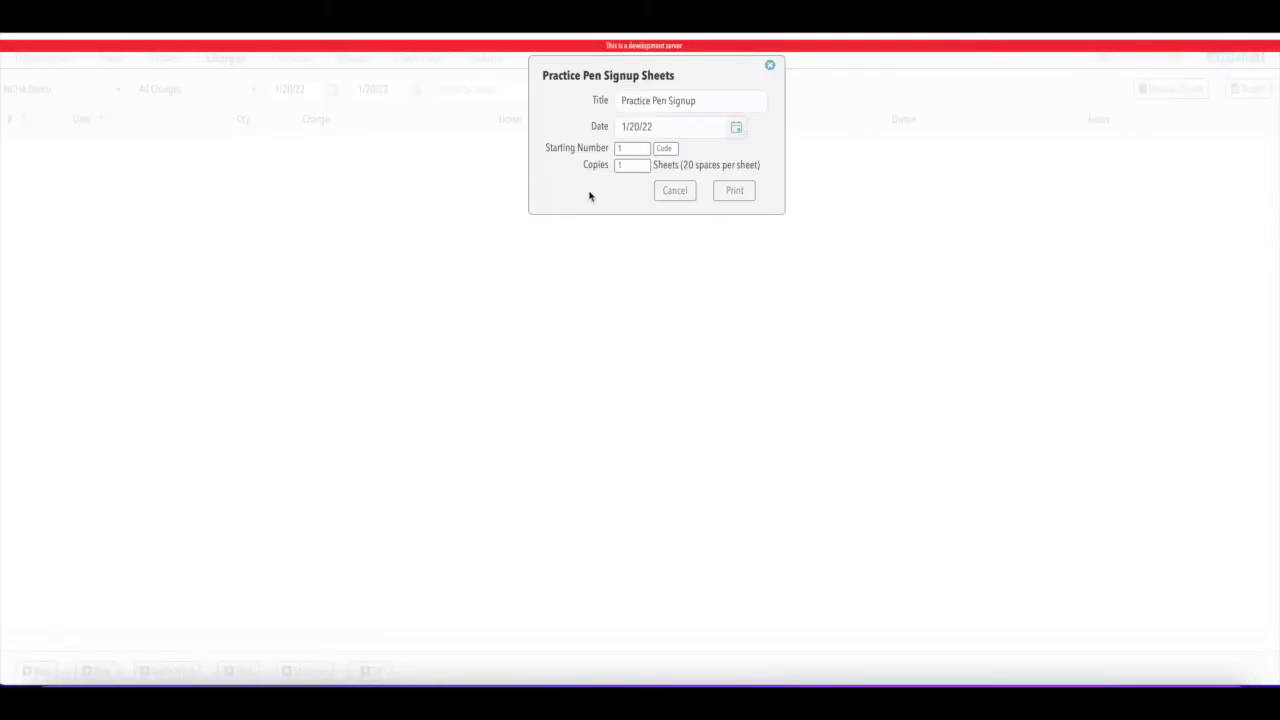
{"action": "left_click", "coordinate": [628, 148]}
{"action": "left_click", "coordinate": [637, 164]}
{"action": "left_click", "coordinate": [734, 190]}
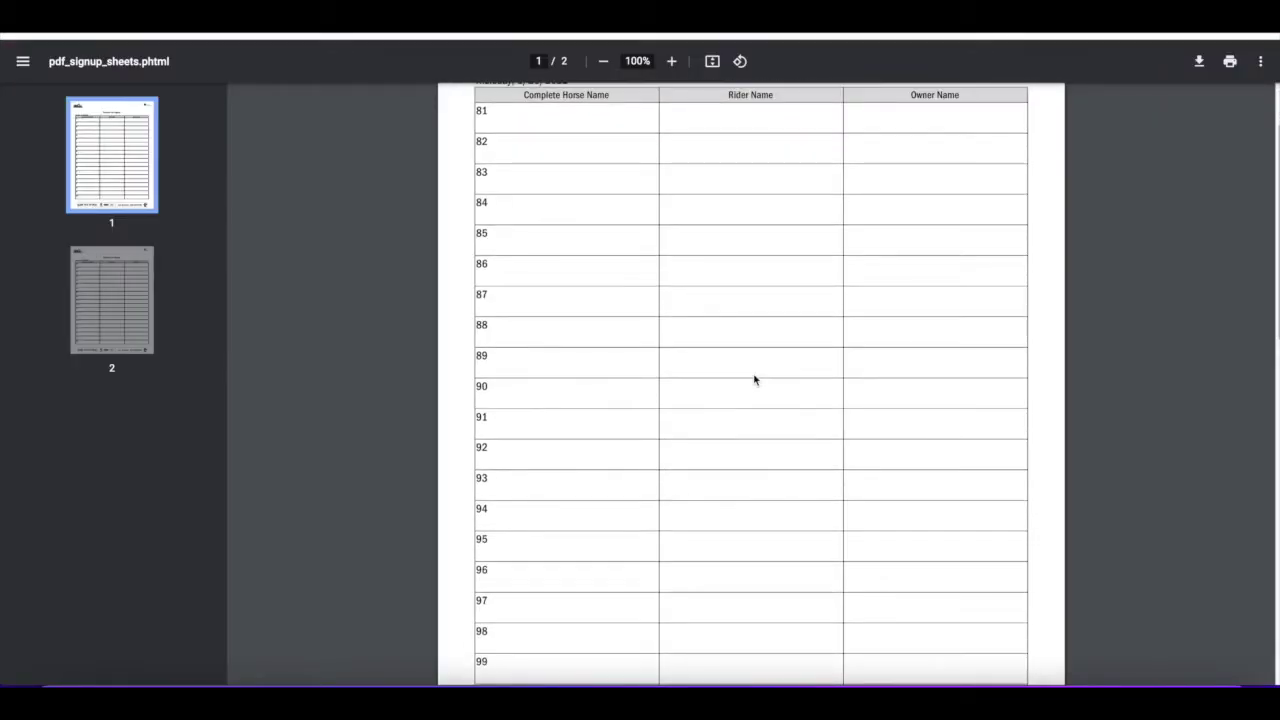
{"action": "scroll", "coordinate": [626, 491], "scroll_direction": "down", "scroll_amount": 3}
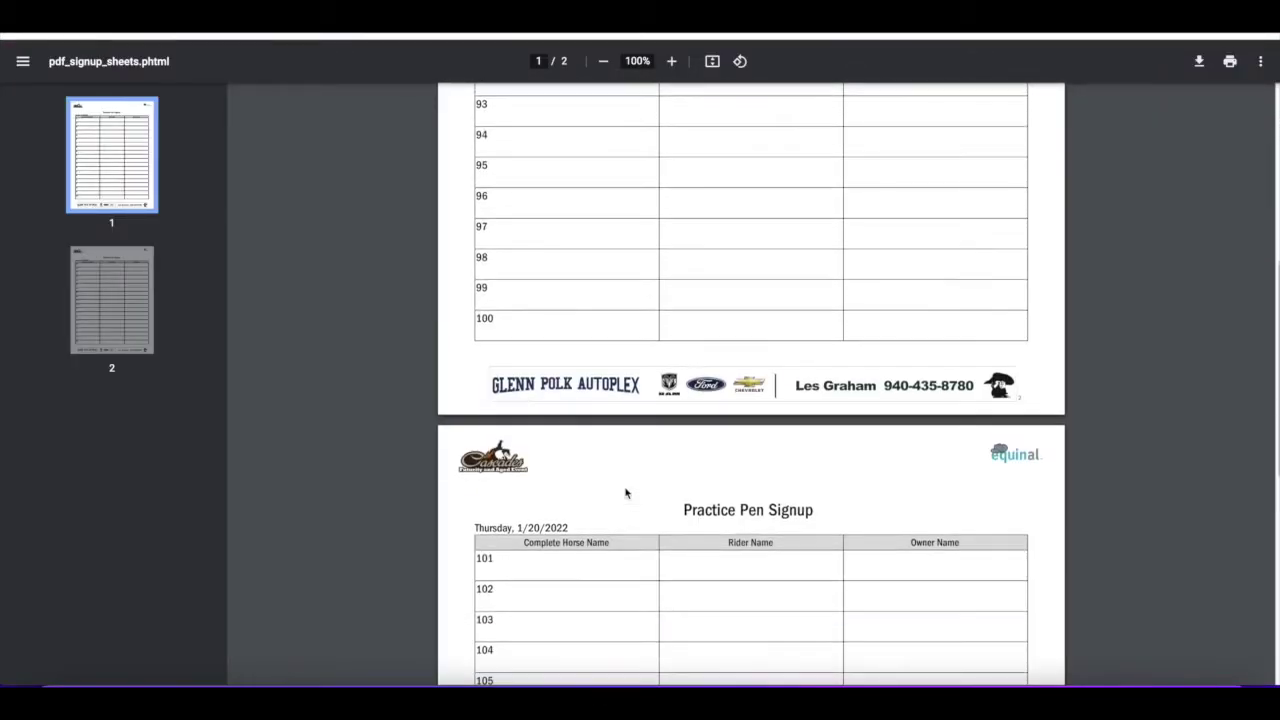
{"action": "scroll", "coordinate": [626, 491], "scroll_direction": "down", "scroll_amount": 5}
{"action": "scroll", "coordinate": [749, 391], "scroll_direction": "up", "scroll_amount": 10}
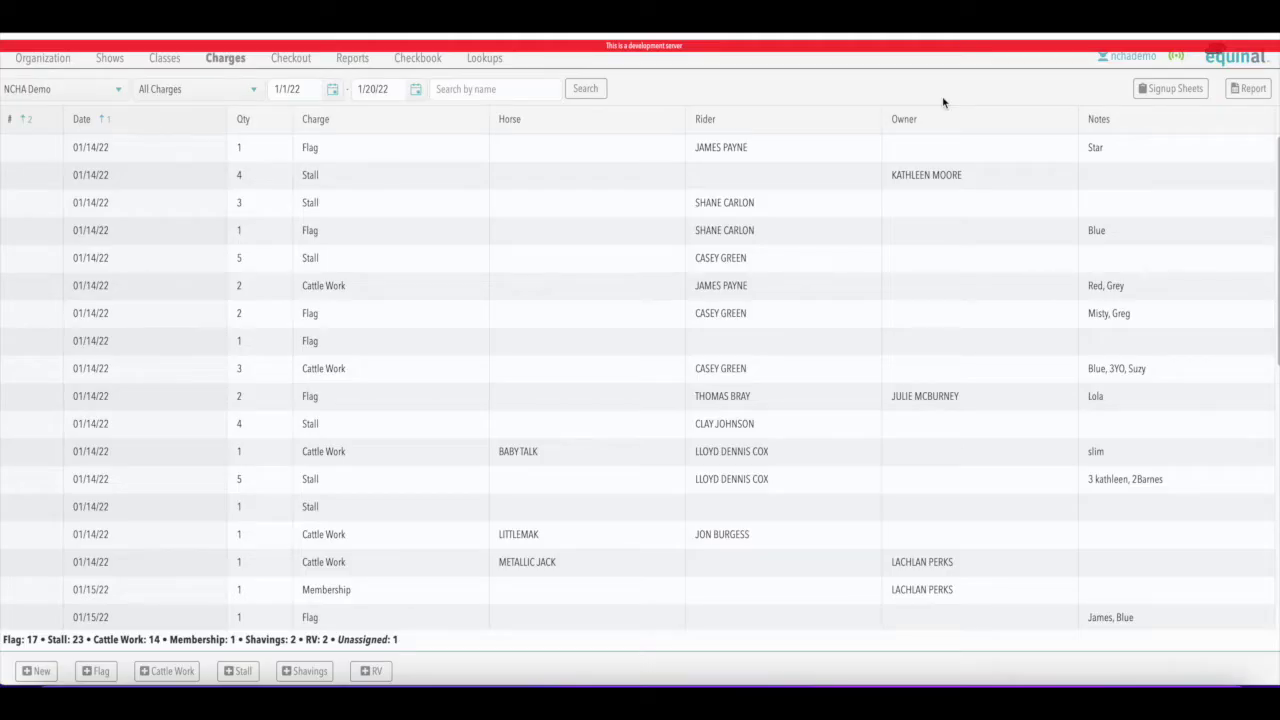
Print a signup sheet dated January 24, 2022 with the title 'Cattle Practice'
{"action": "left_click", "coordinate": [1165, 89]}
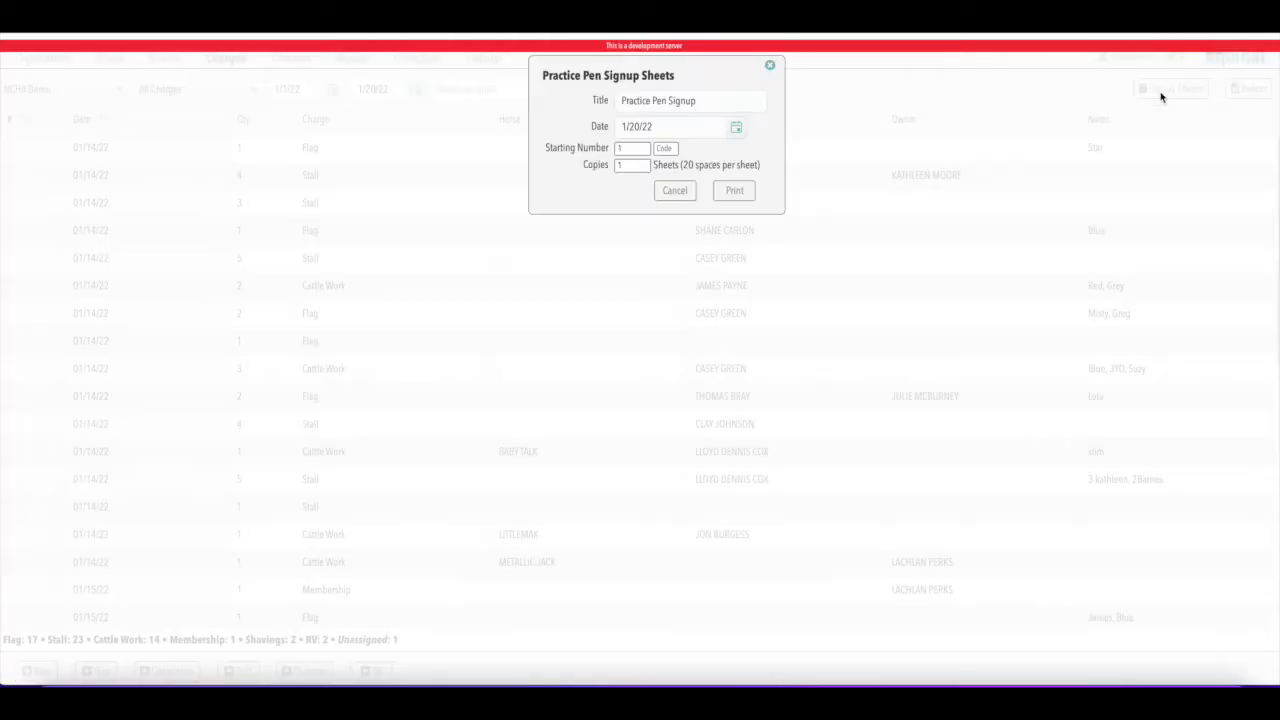
{"action": "left_click", "coordinate": [737, 128]}
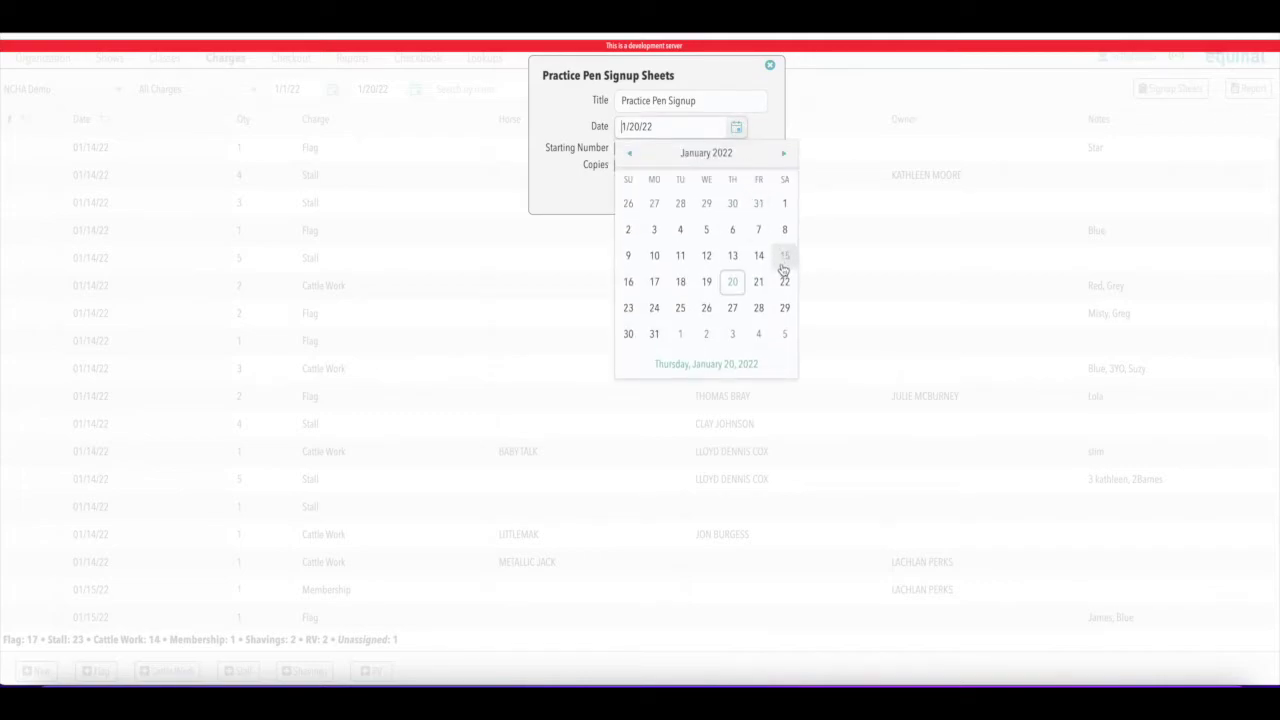
{"action": "left_click", "coordinate": [654, 308]}
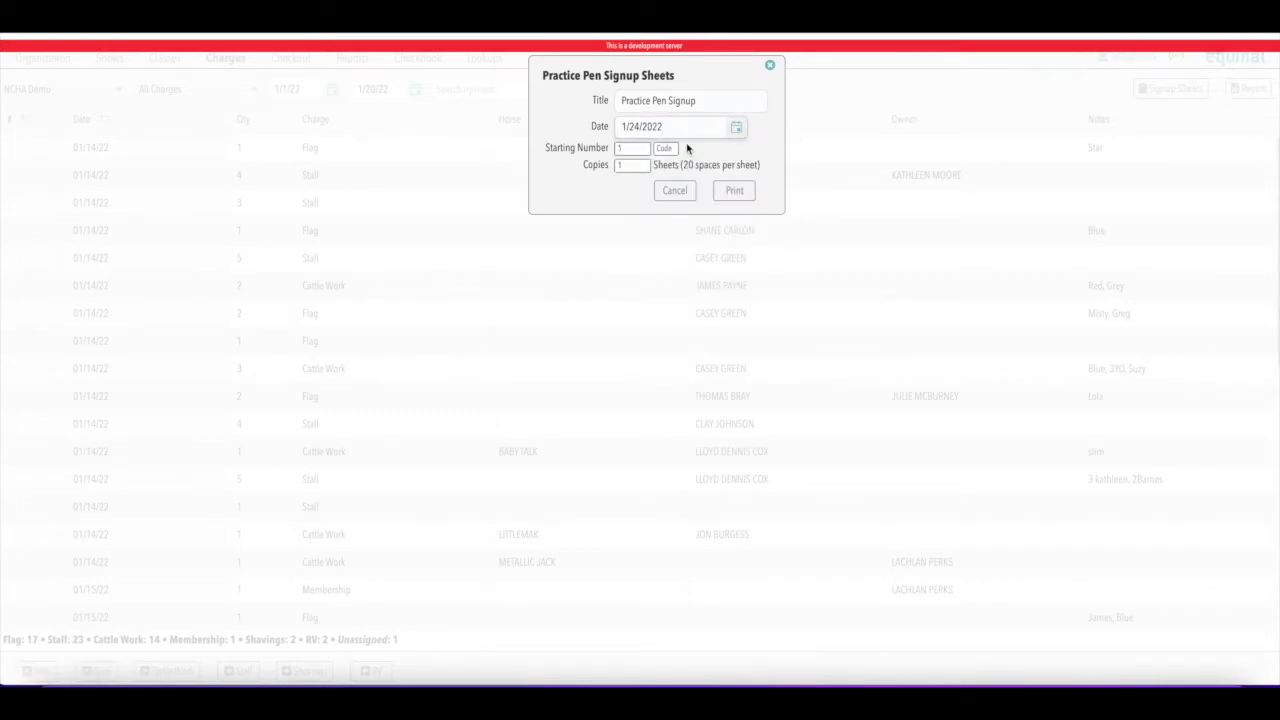
{"action": "triple_click", "coordinate": [690, 100]}
{"action": "type", "text": "Cattle Pe"}
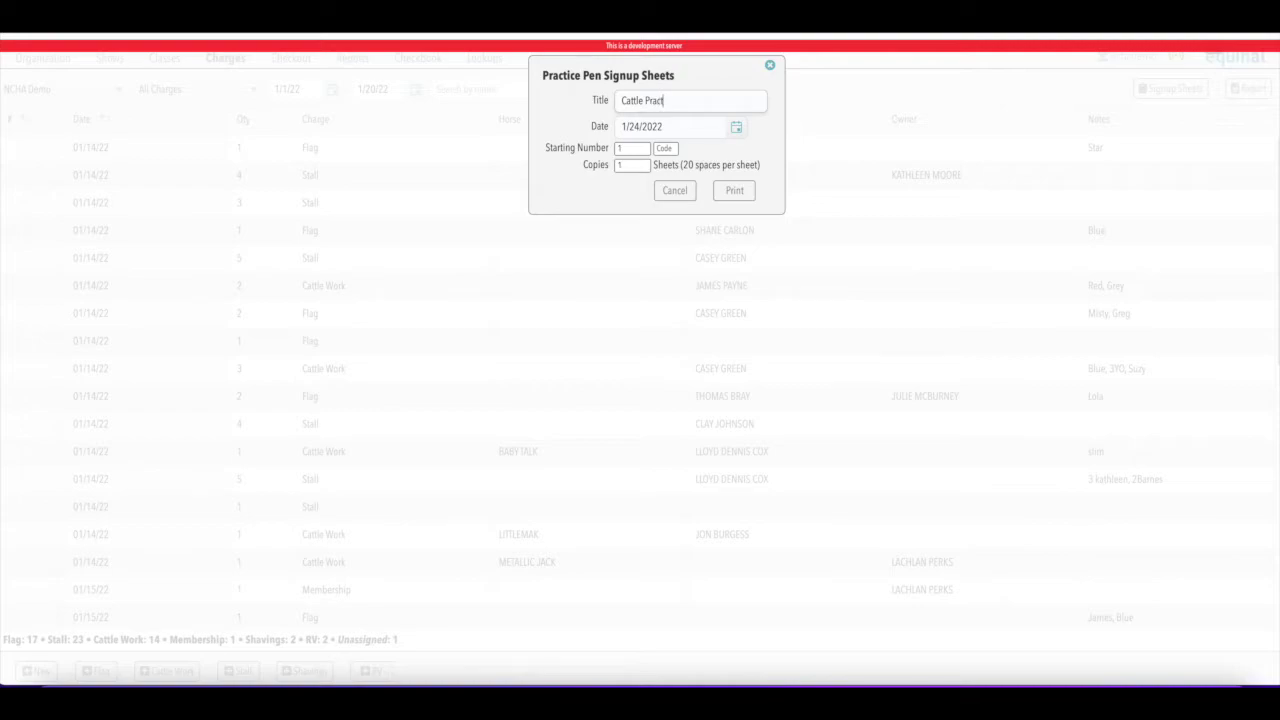
{"action": "type", "text": "actice"}
{"action": "left_click", "coordinate": [732, 190]}
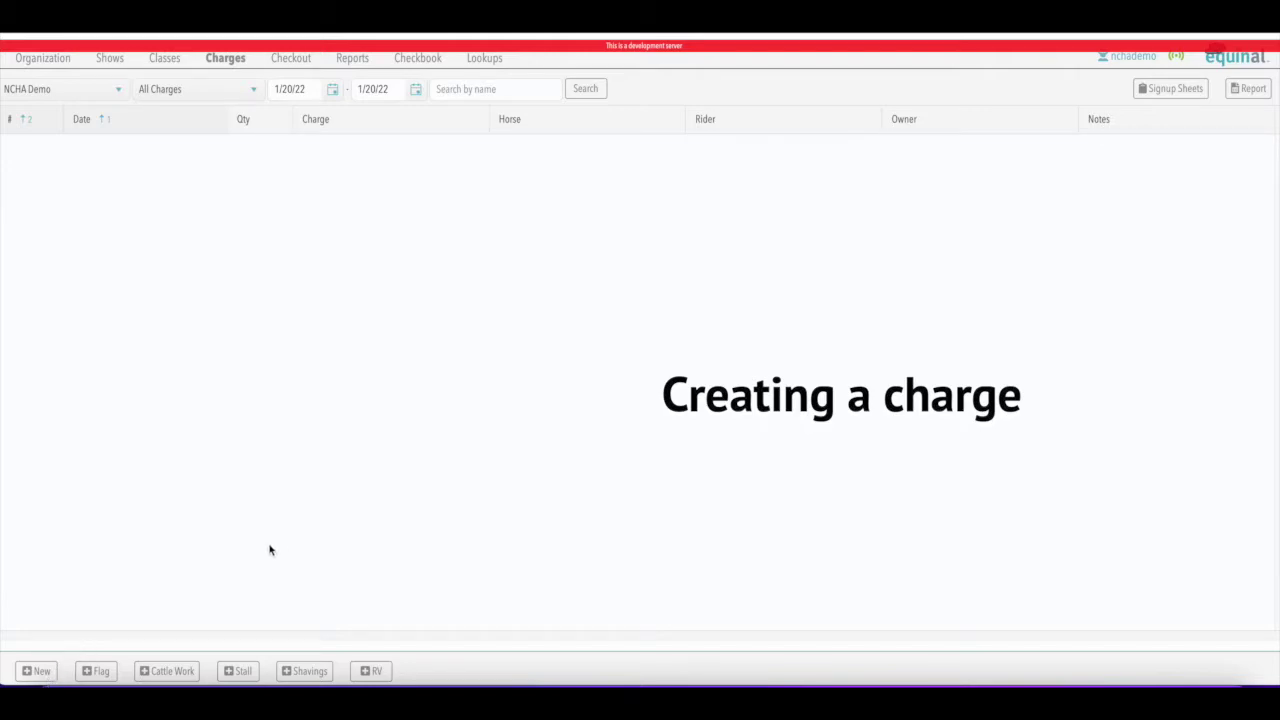
Create a blank charge, browse the charge types, delete it, then start a Flag charge
{"action": "left_click", "coordinate": [40, 676]}
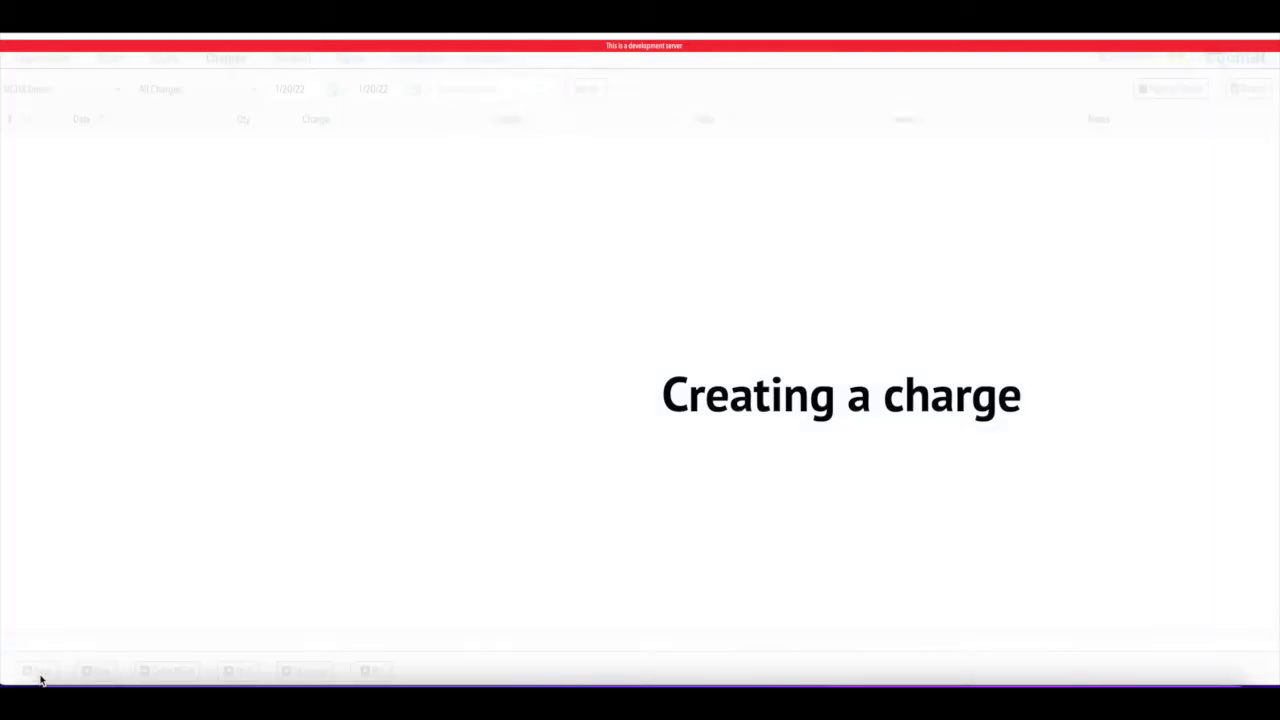
{"action": "left_click", "coordinate": [582, 162]}
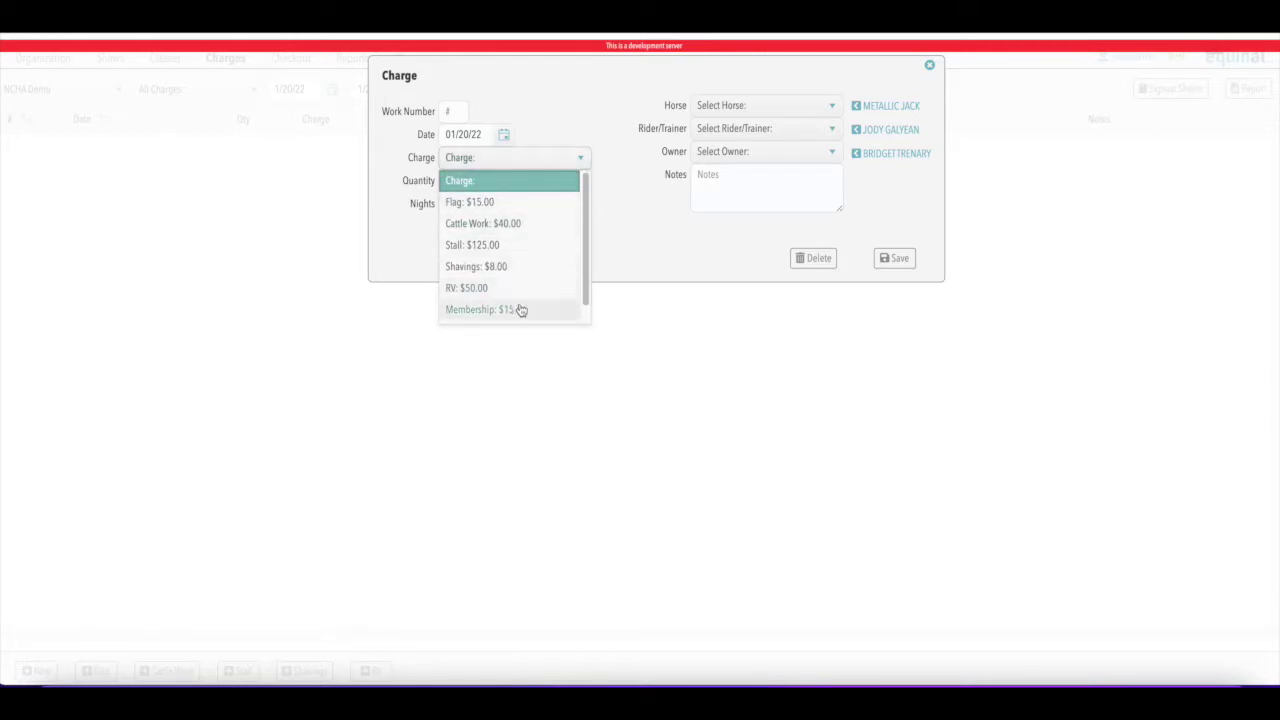
{"action": "left_click_drag", "start_coordinate": [587, 223], "coordinate": [585, 263]}
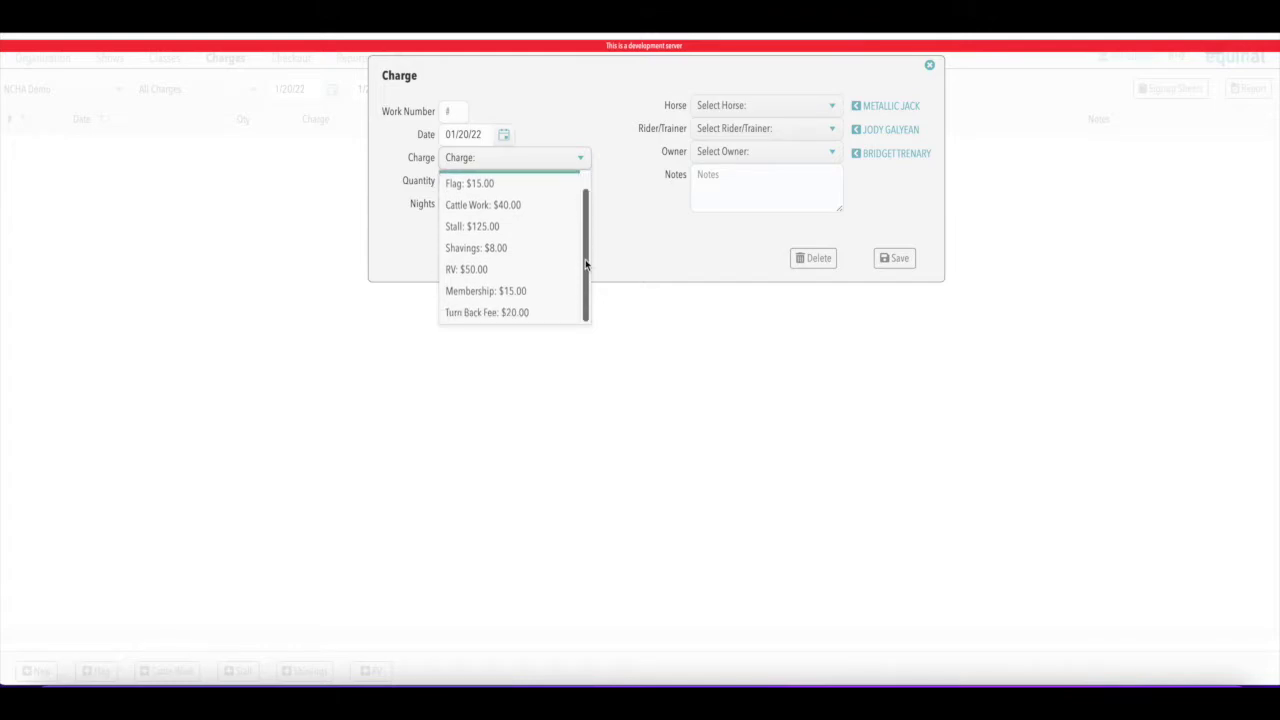
{"action": "left_click", "coordinate": [822, 262]}
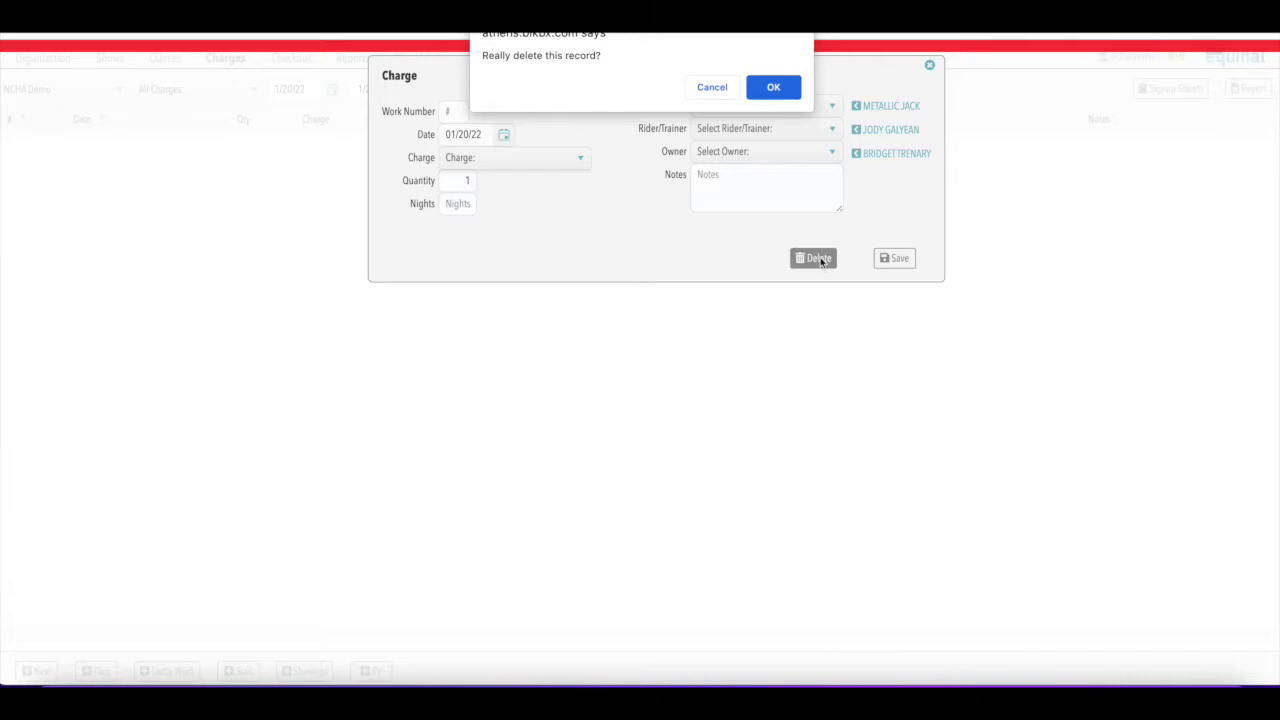
{"action": "left_click", "coordinate": [775, 90]}
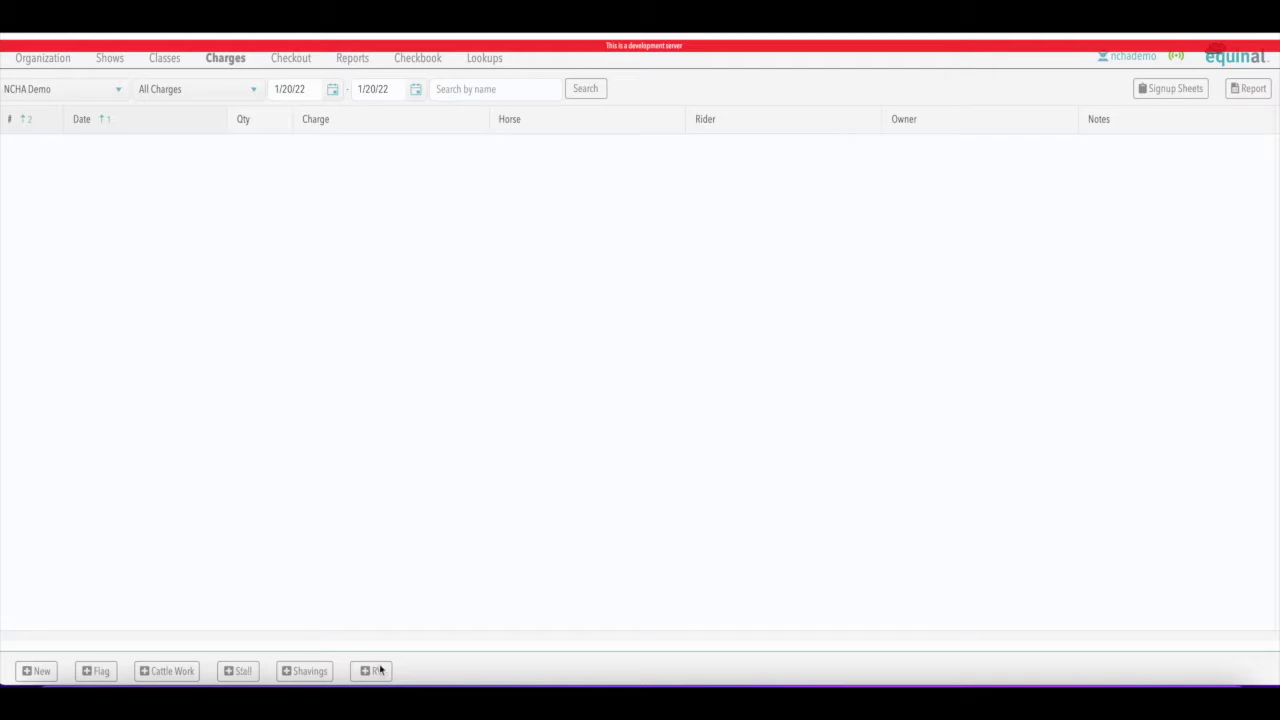
{"action": "left_click", "coordinate": [95, 671]}
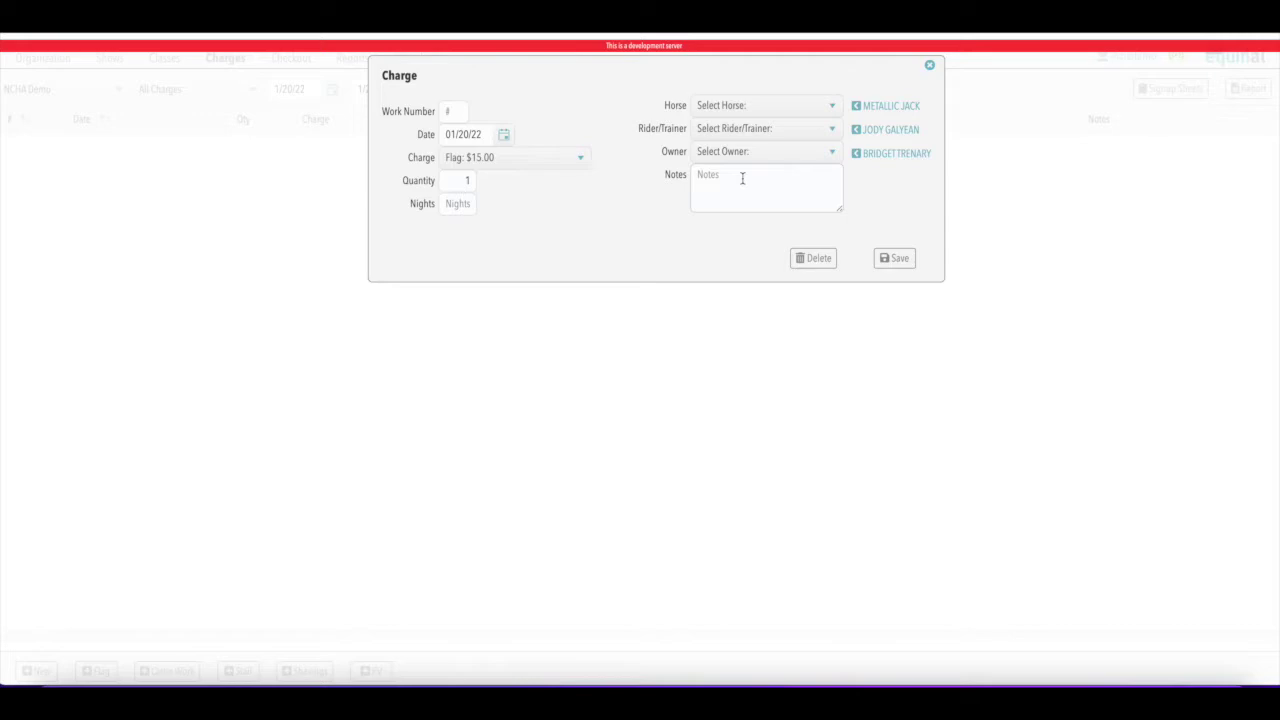
Assign an owner to the $15.00 Flag charge dated 01/20/22 and save it
{"action": "left_click", "coordinate": [824, 151]}
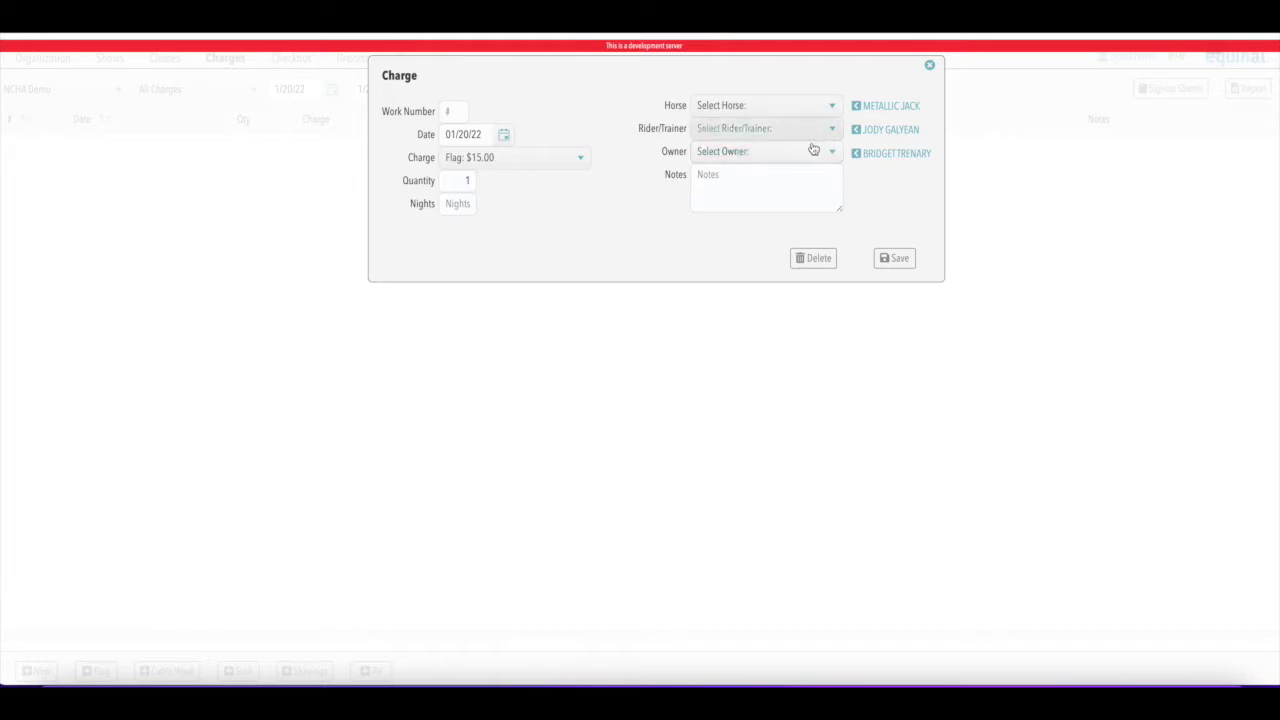
{"action": "left_click", "coordinate": [820, 168]}
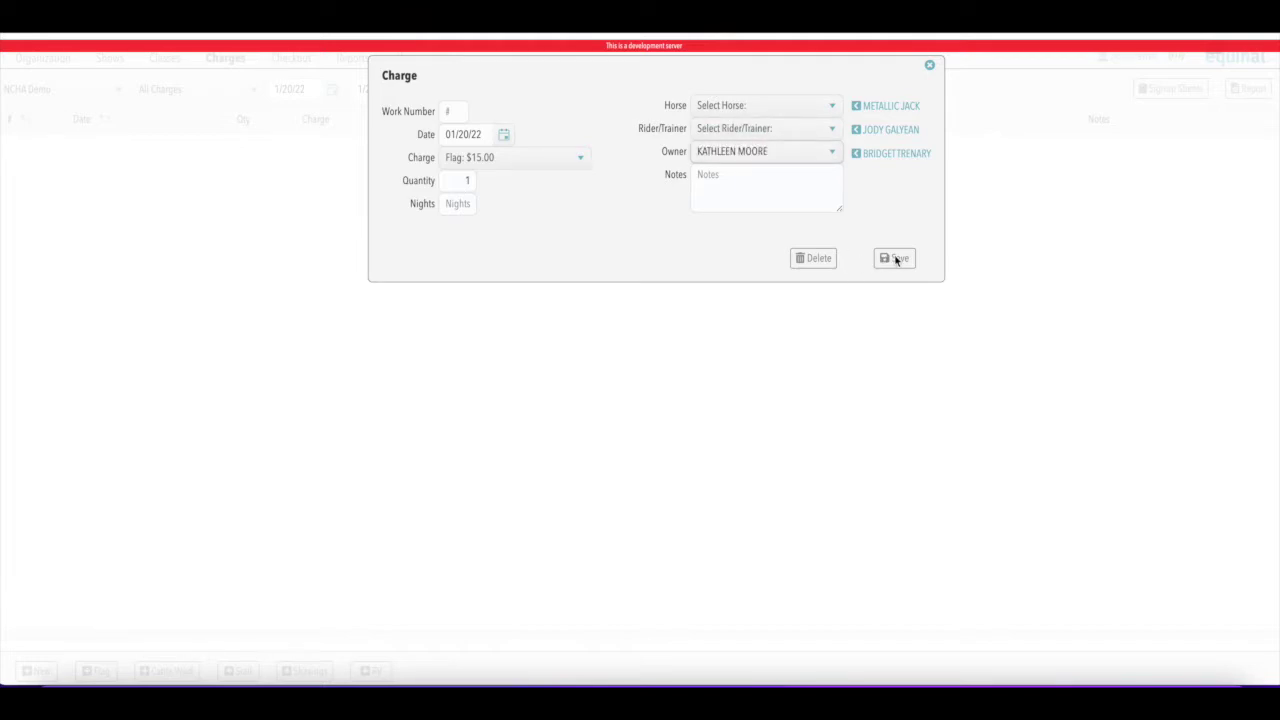
{"action": "left_click", "coordinate": [886, 259]}
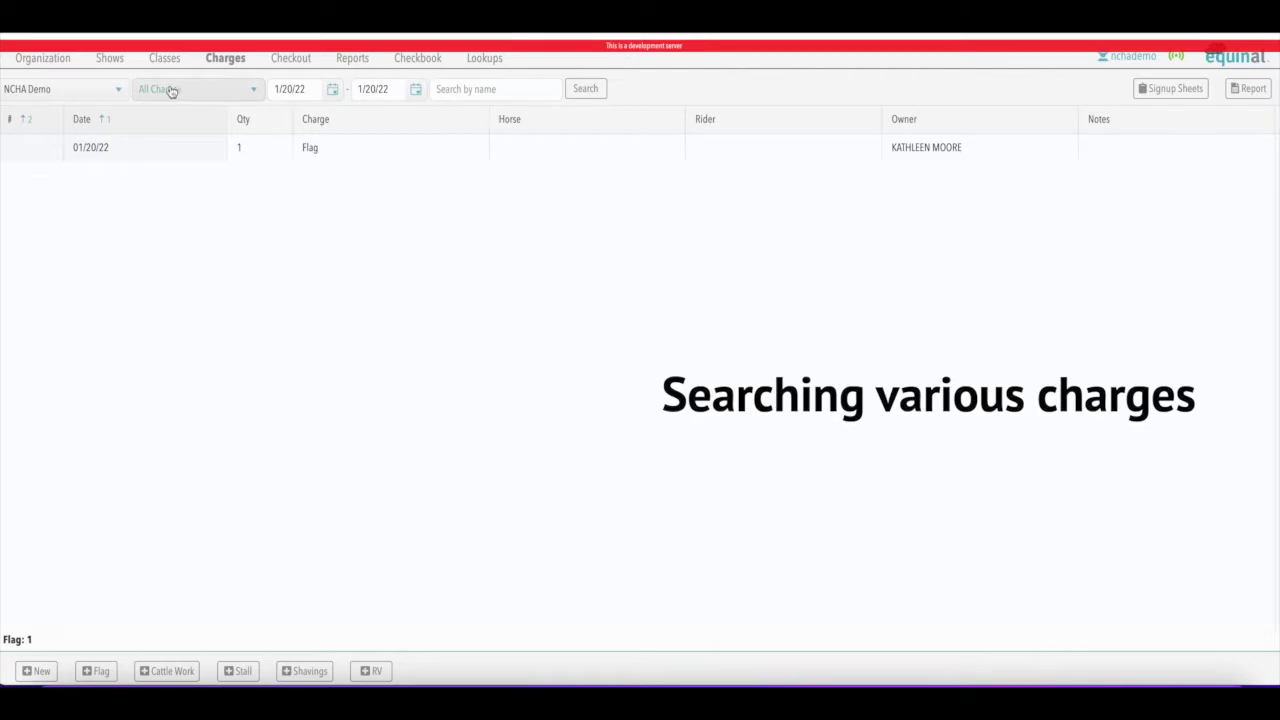
Filter the charges list by the Flag charge type
{"action": "left_click", "coordinate": [253, 90]}
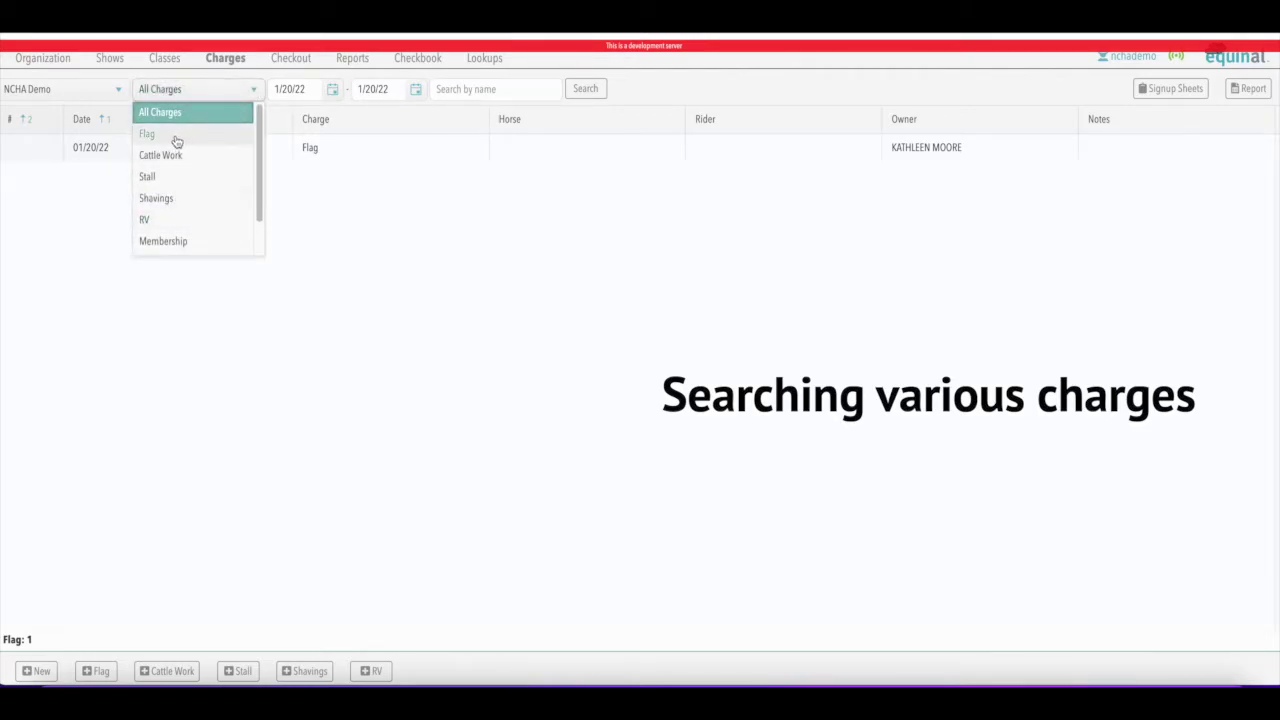
{"action": "left_click", "coordinate": [174, 136]}
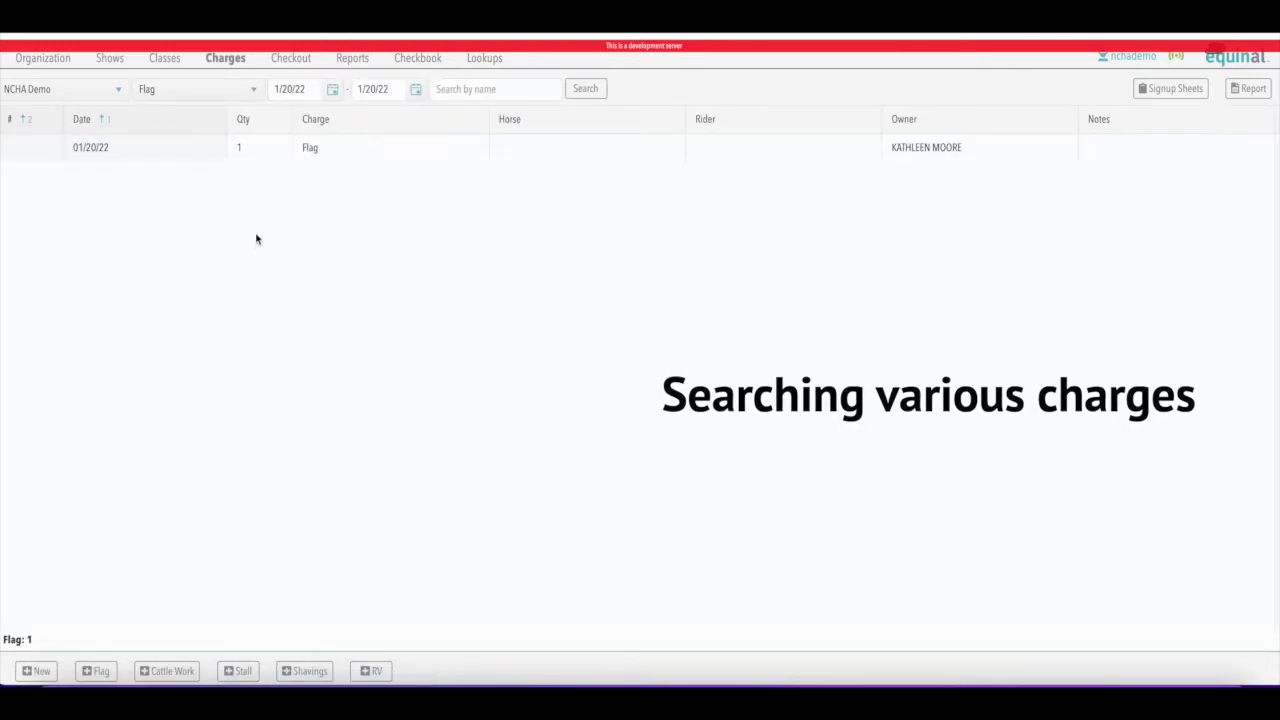
{"action": "left_click", "coordinate": [253, 89]}
{"action": "left_click", "coordinate": [174, 131]}
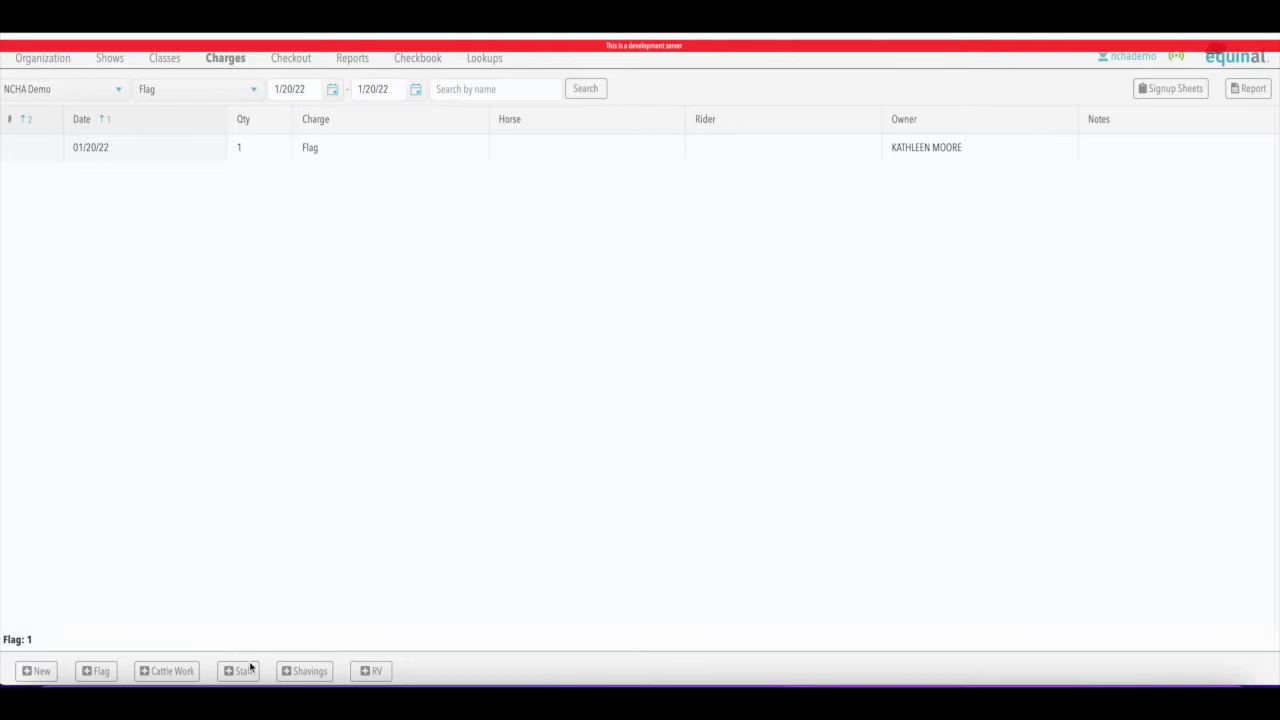
Save a 01/20/22 Cattle Work charge with a searched rider/trainer and owner
{"action": "left_click", "coordinate": [172, 671]}
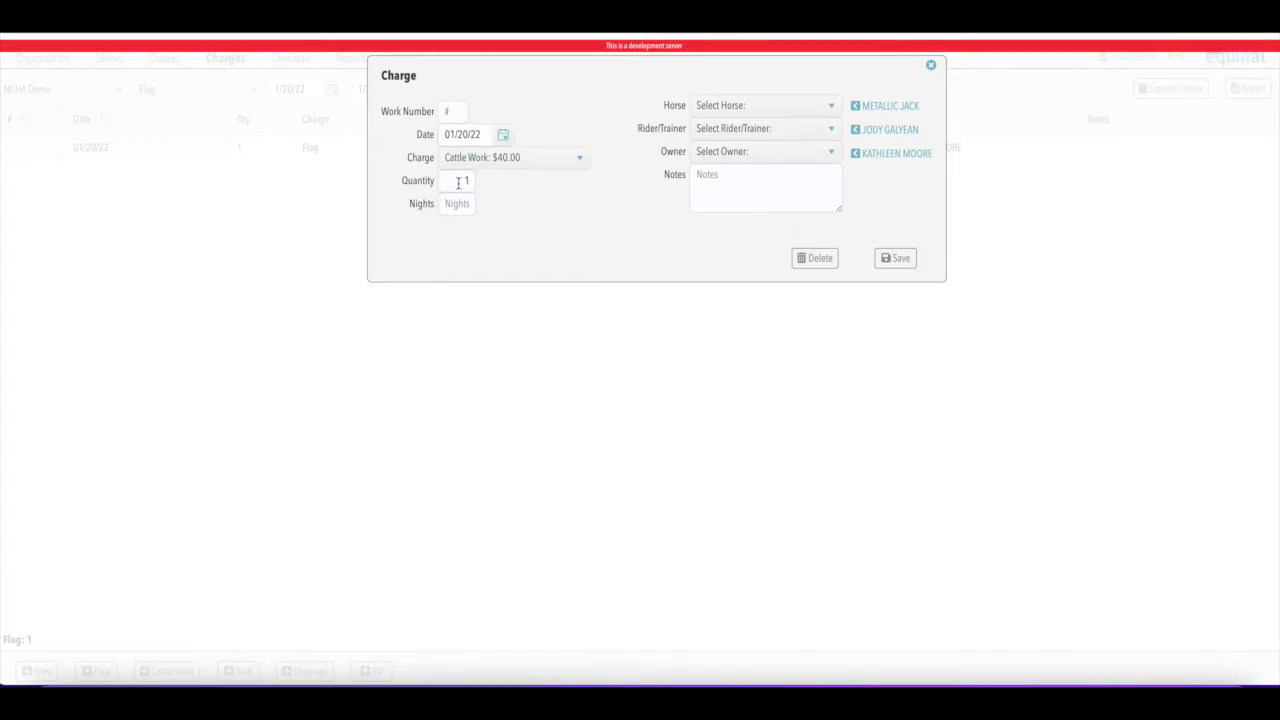
{"action": "left_click", "coordinate": [831, 129]}
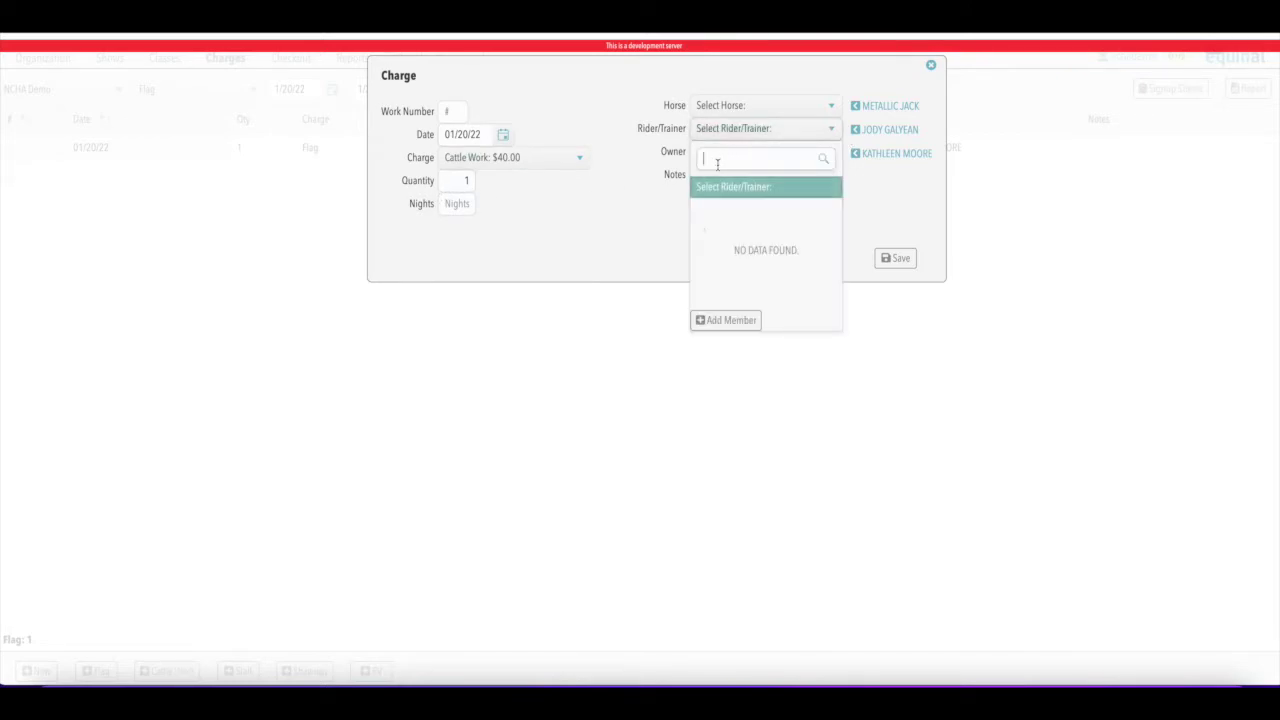
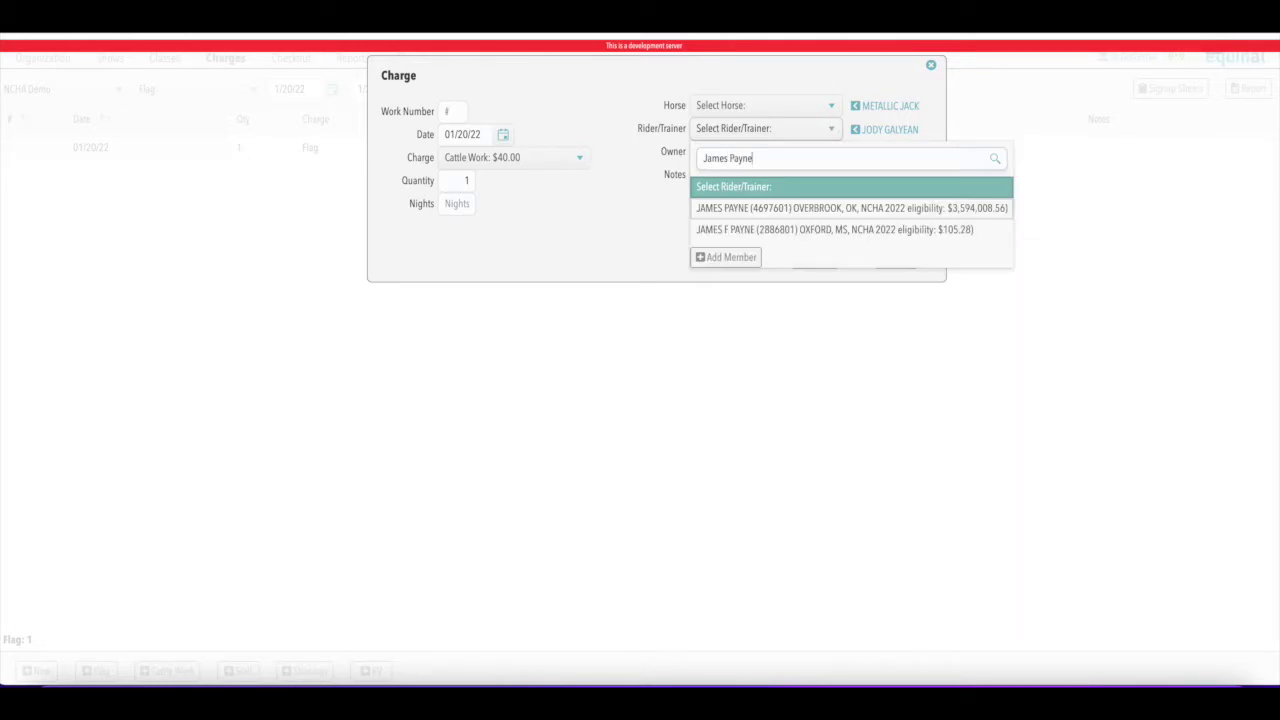
{"action": "left_click", "coordinate": [851, 210]}
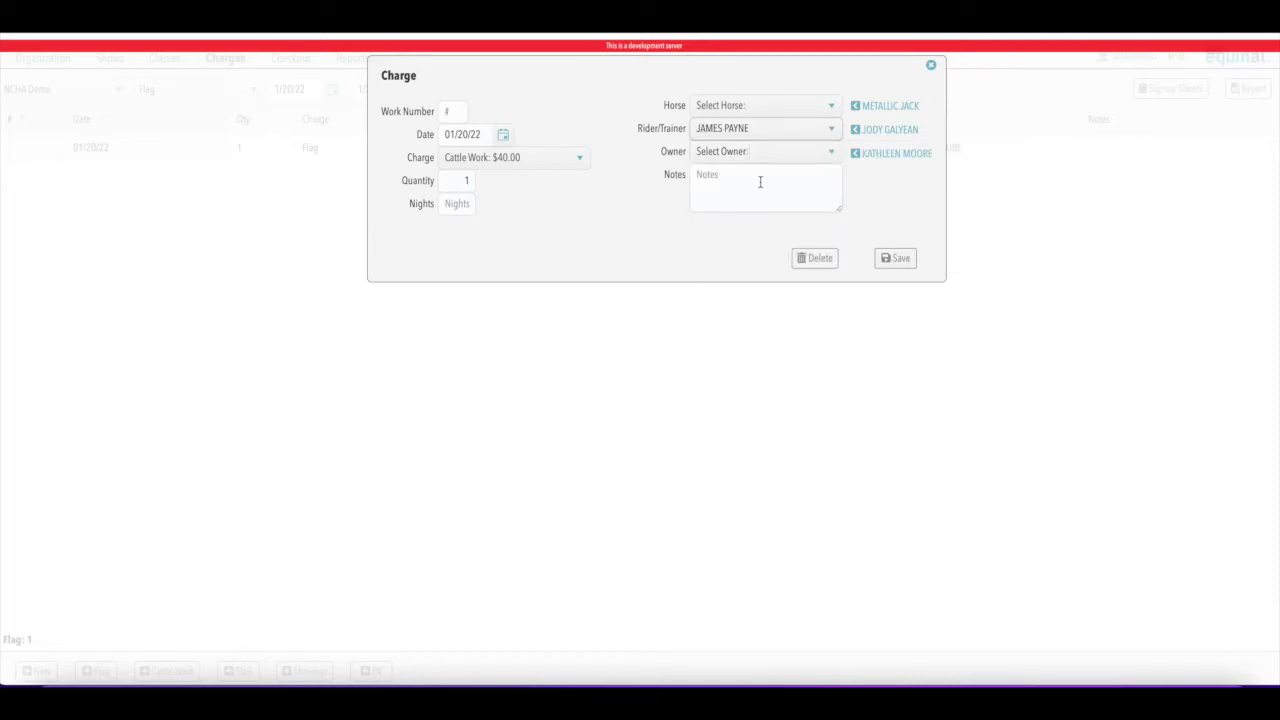
{"action": "left_click", "coordinate": [760, 153]}
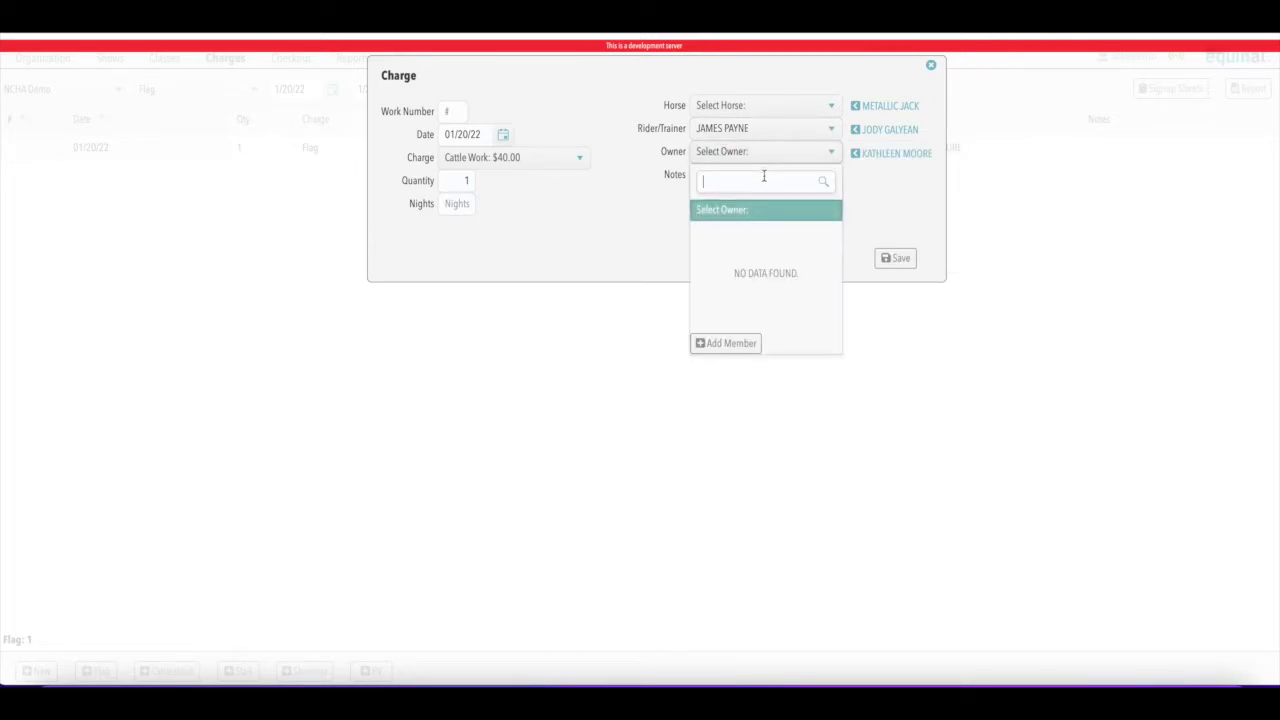
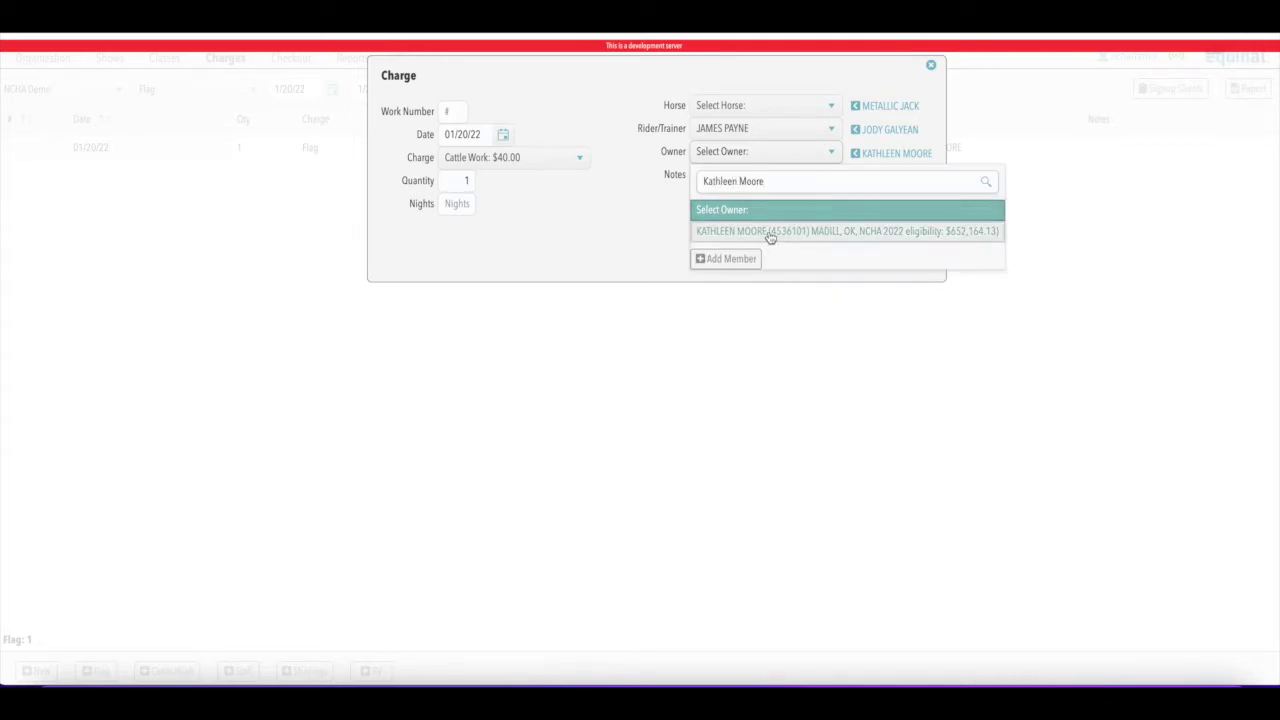
{"action": "left_click", "coordinate": [769, 235]}
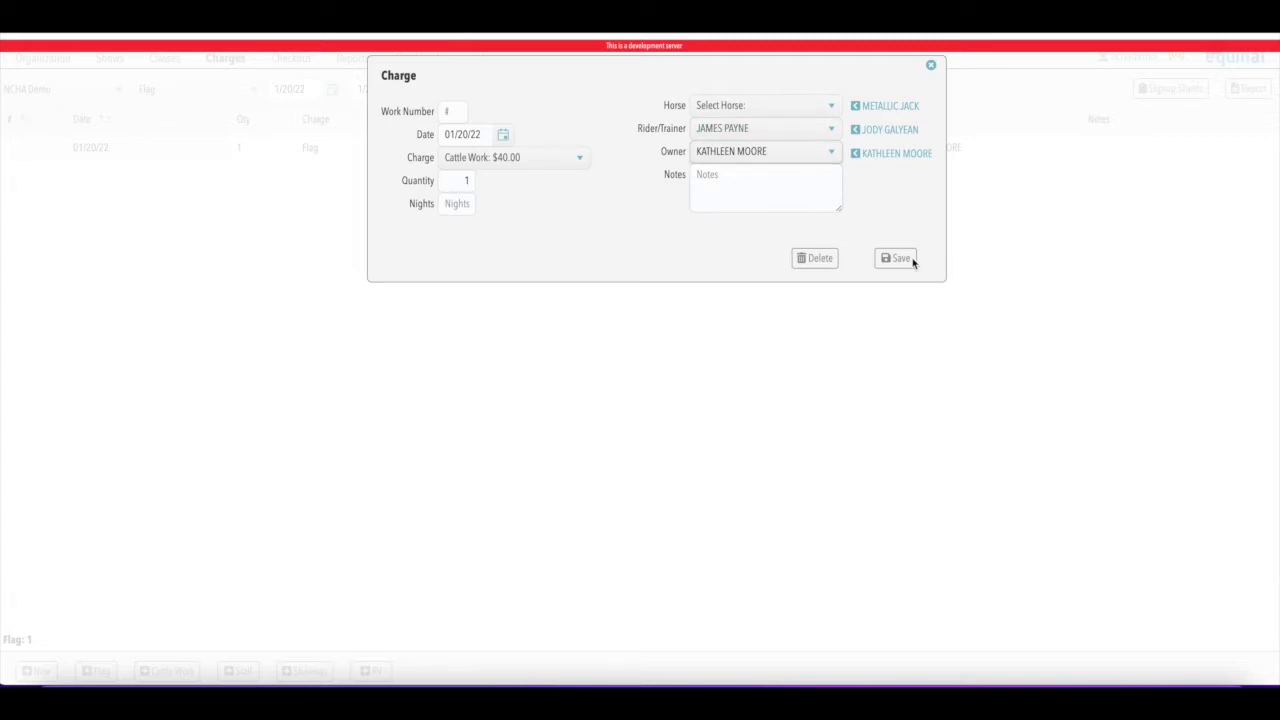
{"action": "left_click", "coordinate": [898, 258]}
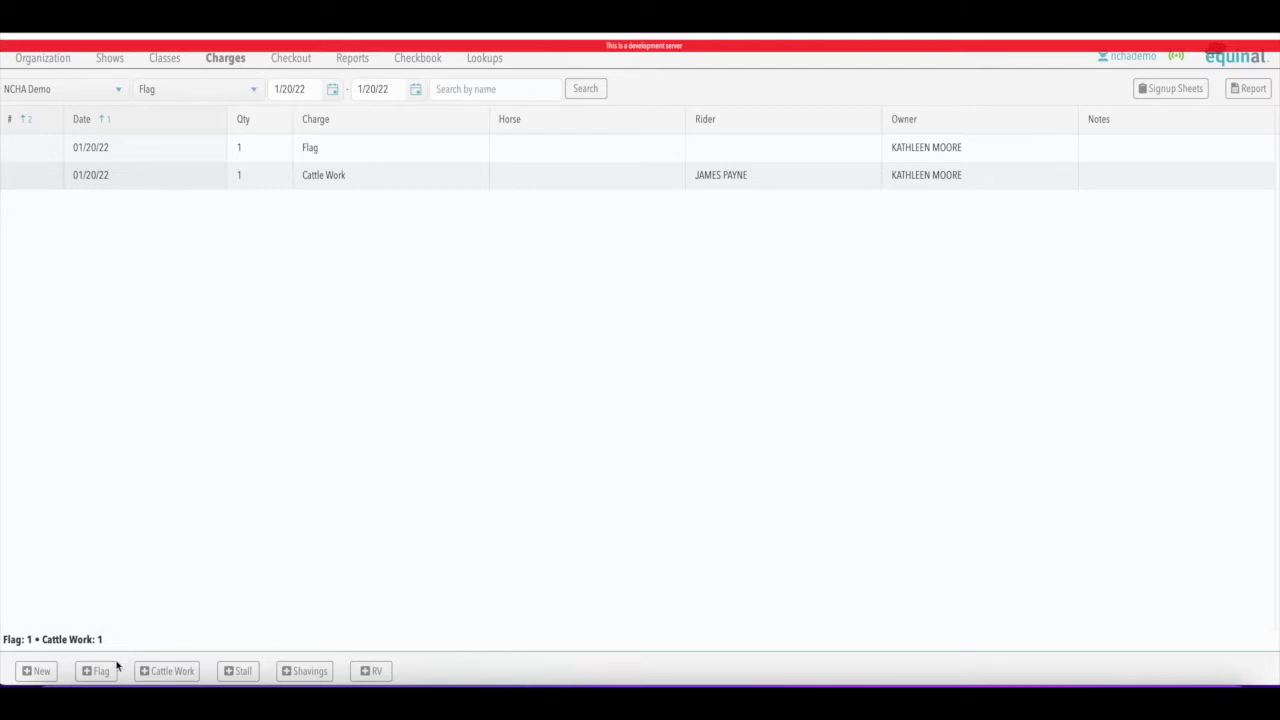
Save a Cattle Work charge with the recent rider and a Flag charge with the recent owner
{"action": "left_click", "coordinate": [160, 677]}
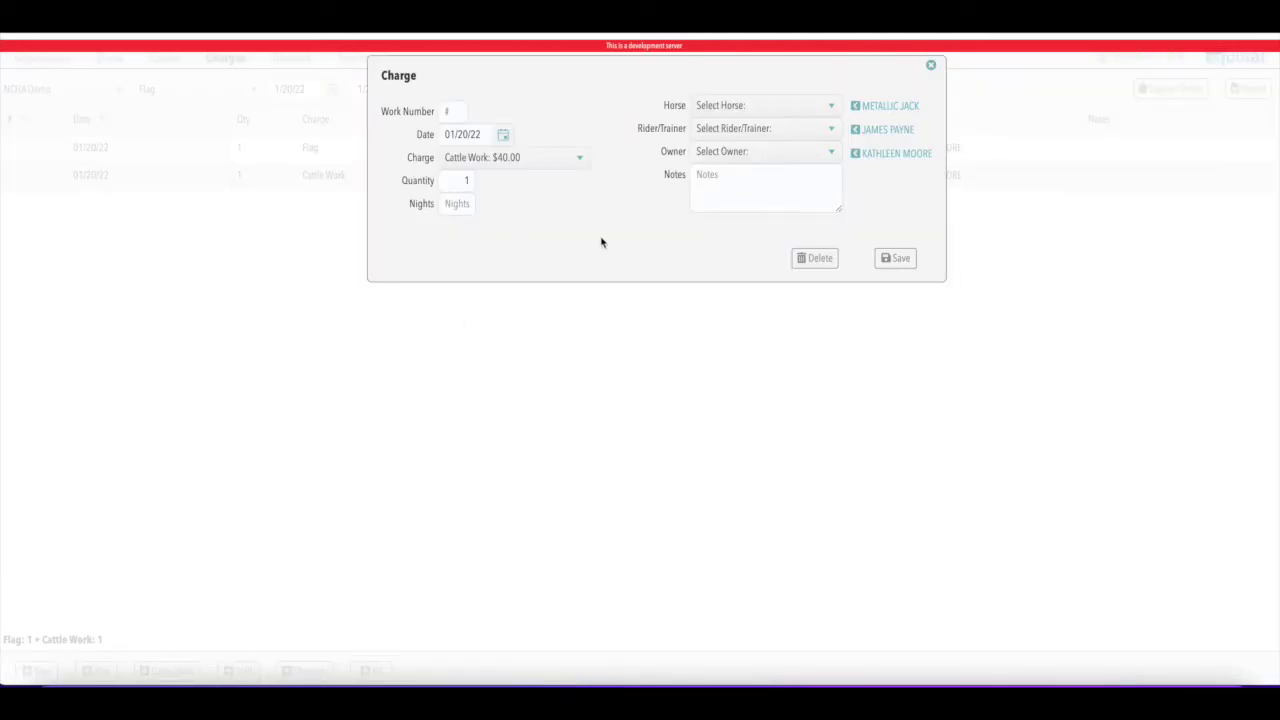
{"action": "left_click", "coordinate": [872, 134]}
{"action": "left_click", "coordinate": [895, 258]}
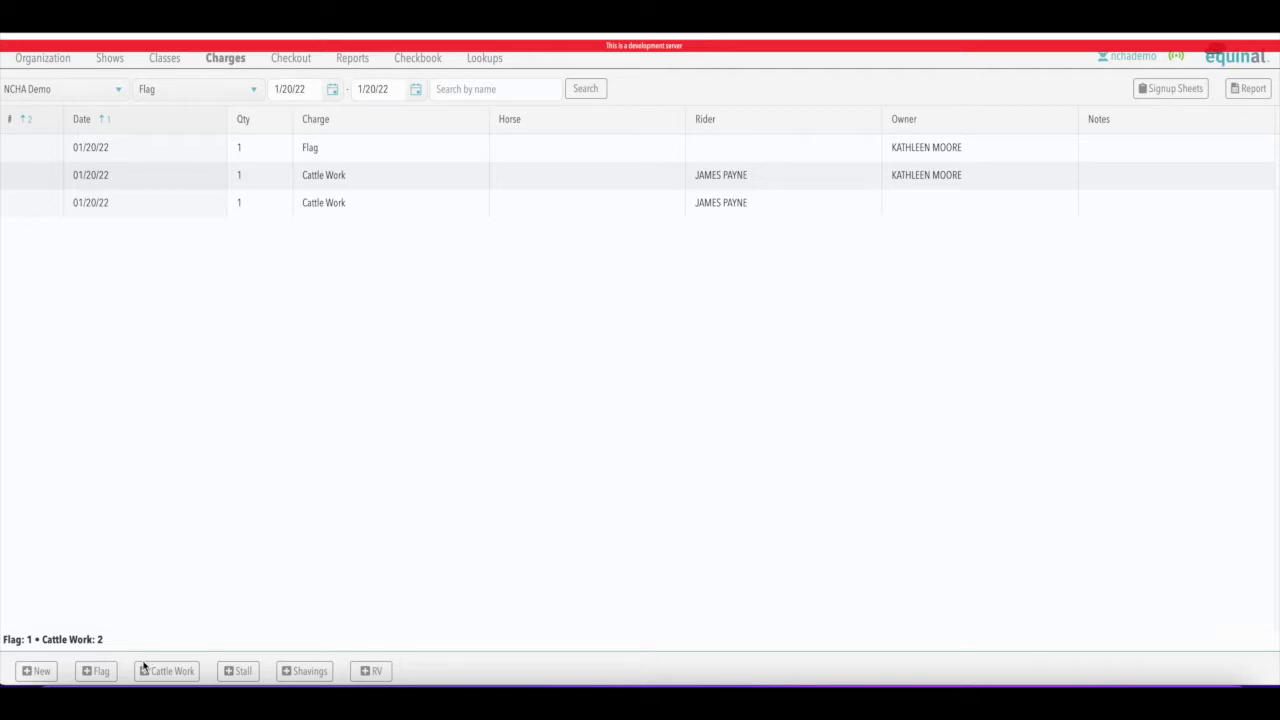
{"action": "left_click", "coordinate": [100, 672]}
{"action": "left_click", "coordinate": [888, 155]}
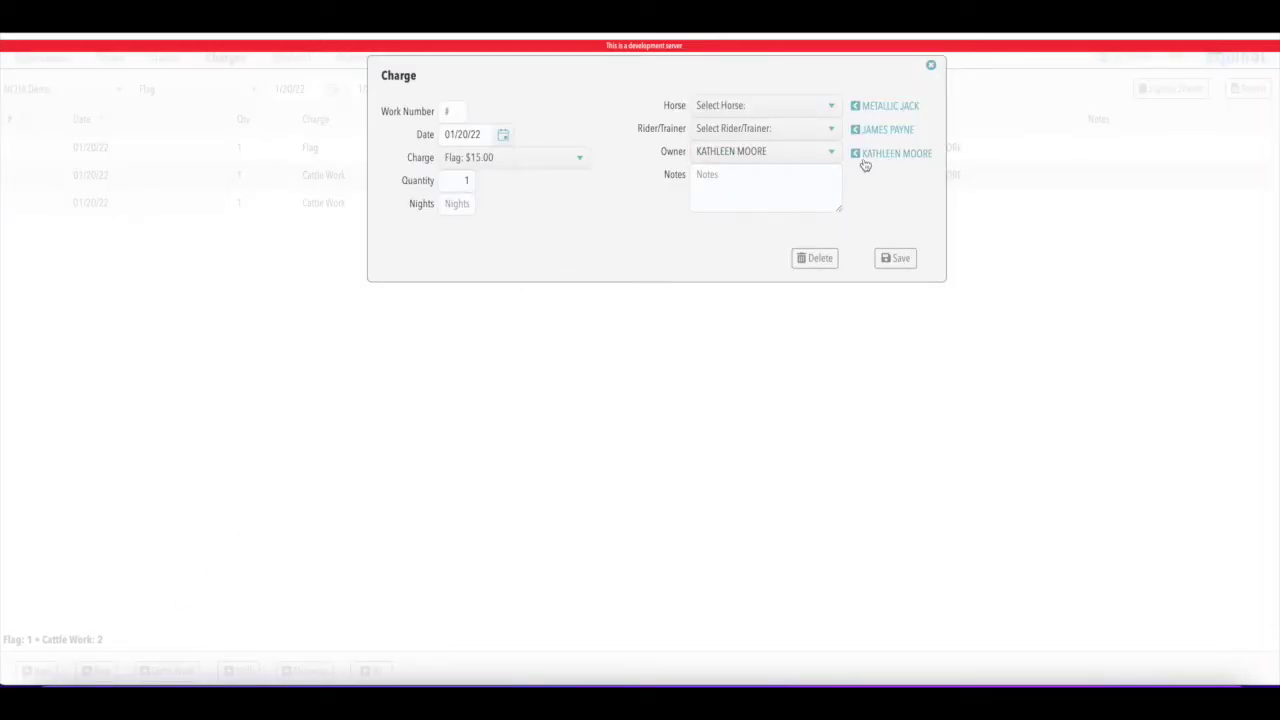
{"action": "left_click", "coordinate": [894, 259]}
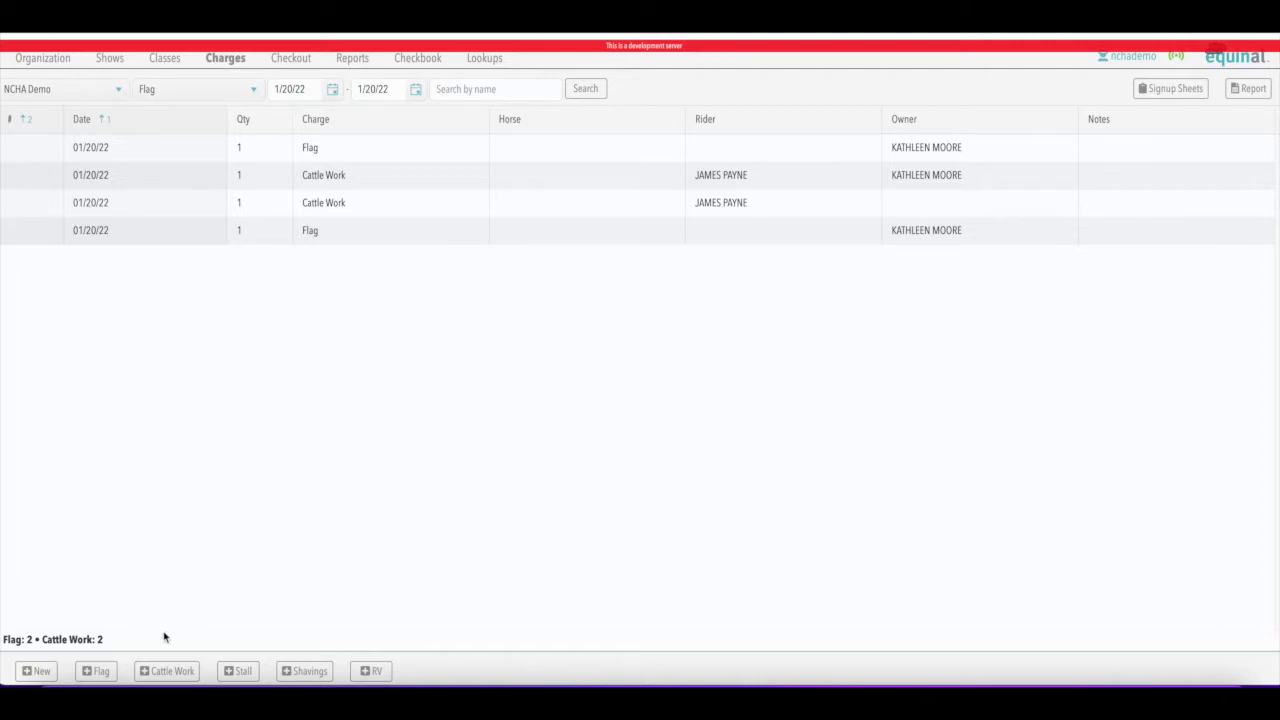
Save another Cattle Work charge with the recent rider and a '3YO Gelding' note
{"action": "left_click", "coordinate": [176, 671]}
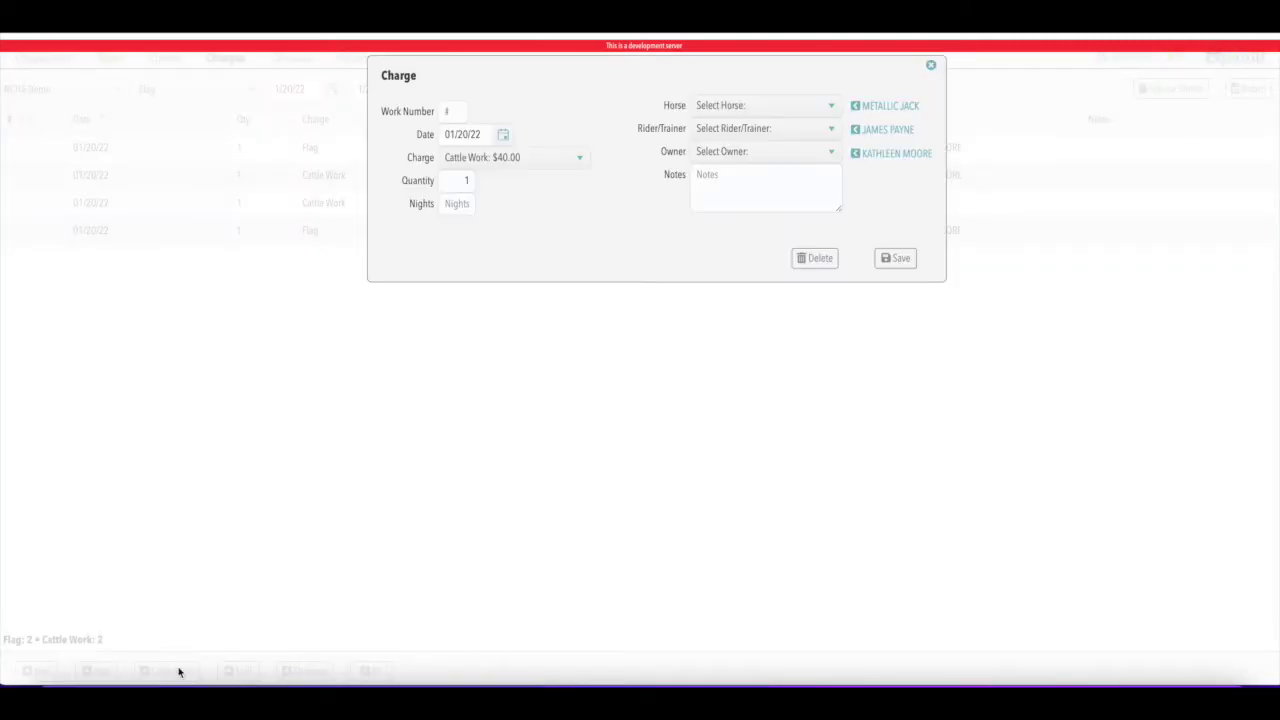
{"action": "left_click", "coordinate": [857, 129]}
{"action": "left_click", "coordinate": [716, 180]}
{"action": "type", "text": "3YO Gelding"}
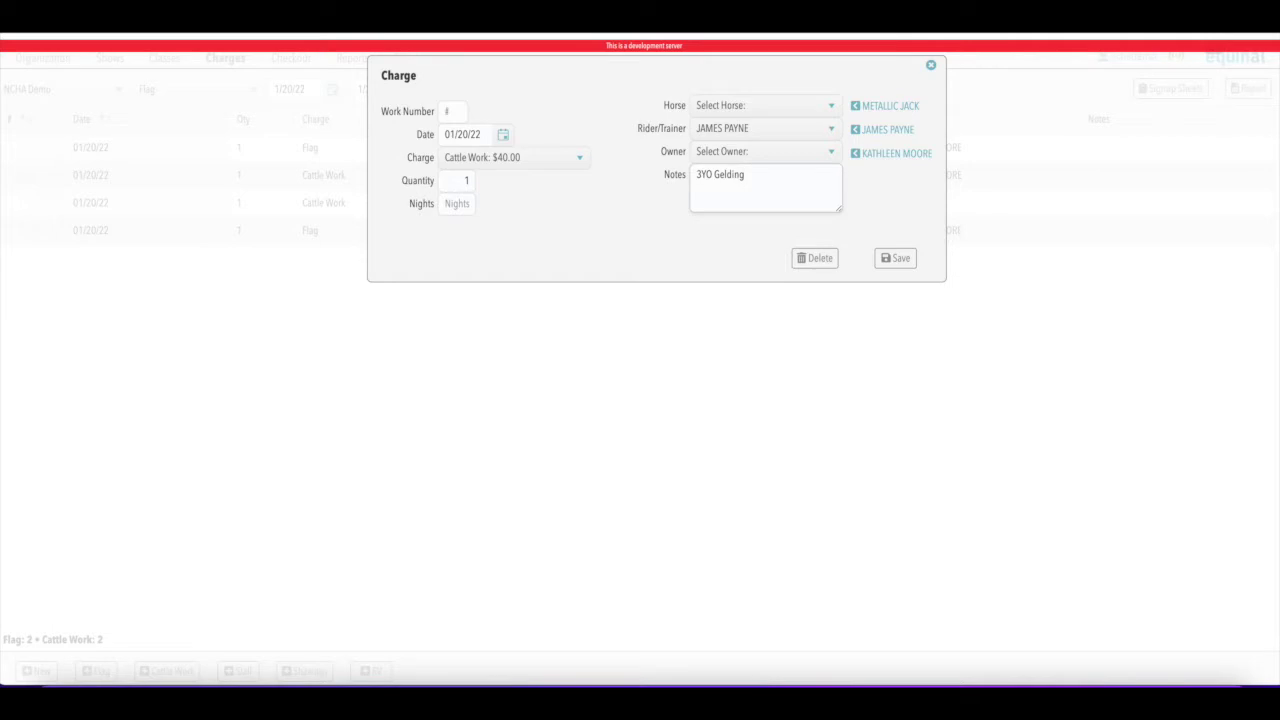
{"action": "left_click", "coordinate": [895, 258]}
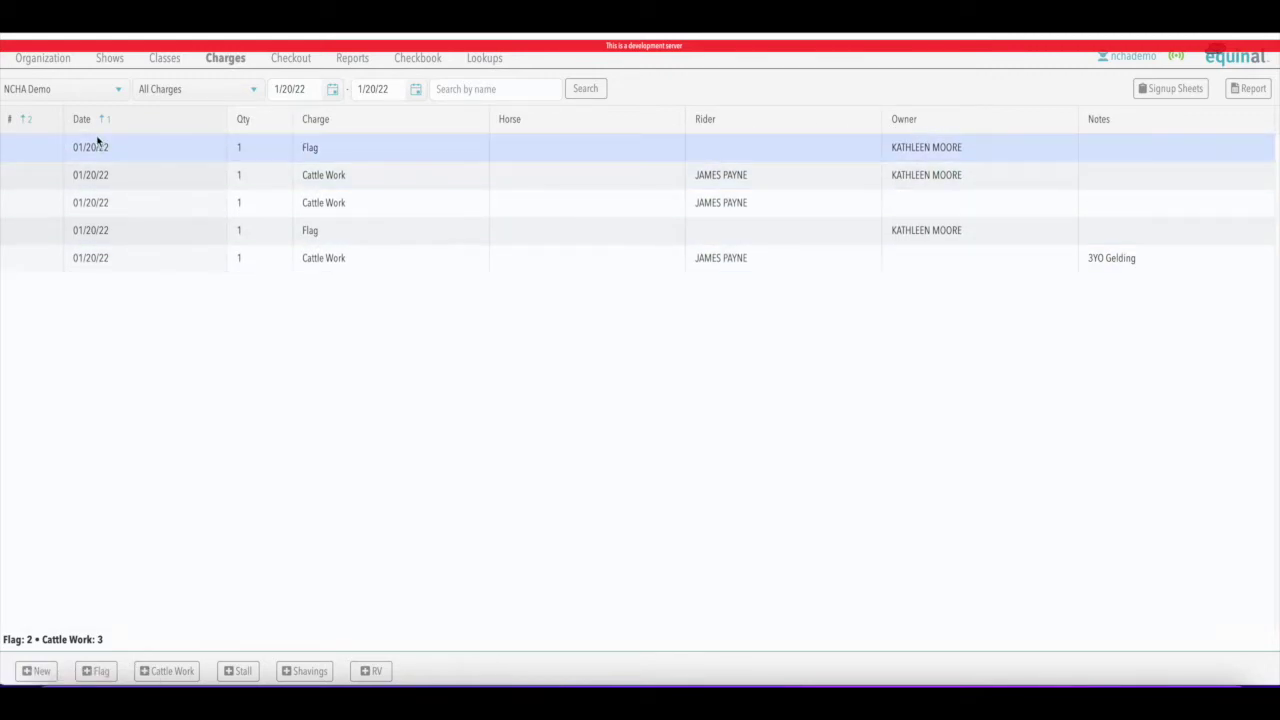
{"action": "left_click", "coordinate": [445, 89]}
{"action": "type", "text": "3YO"}
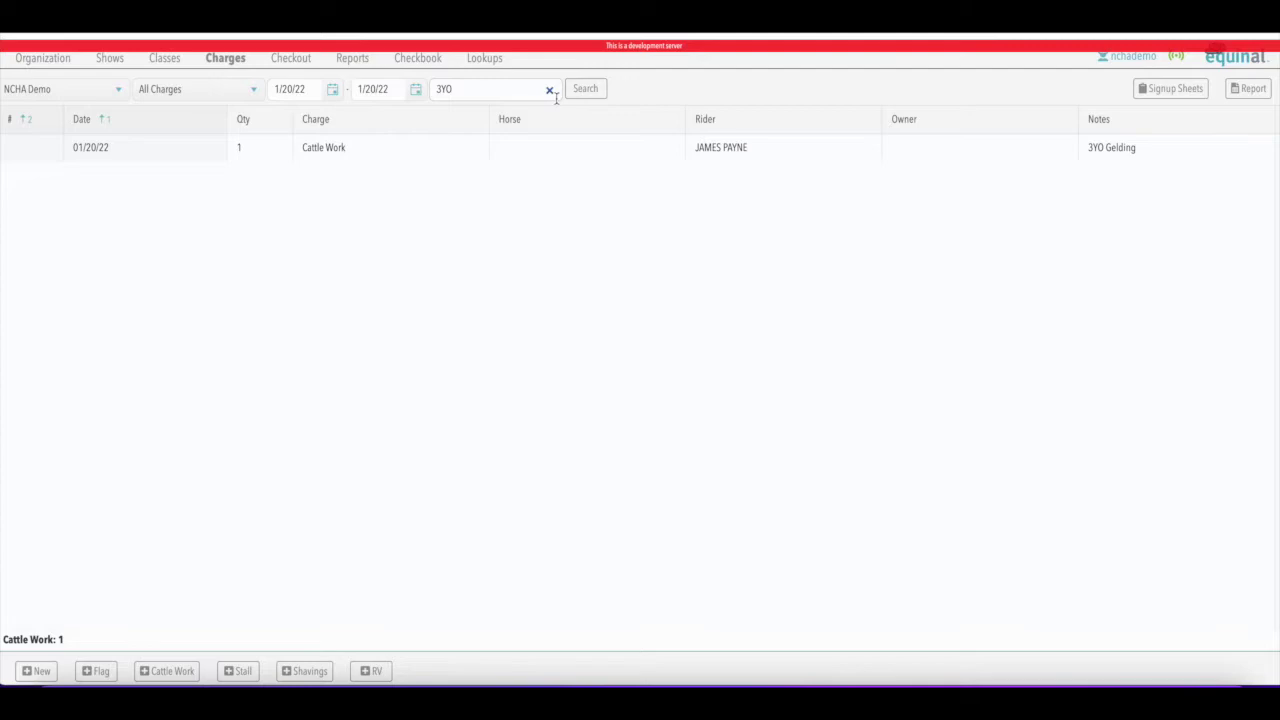
{"action": "left_click", "coordinate": [549, 91]}
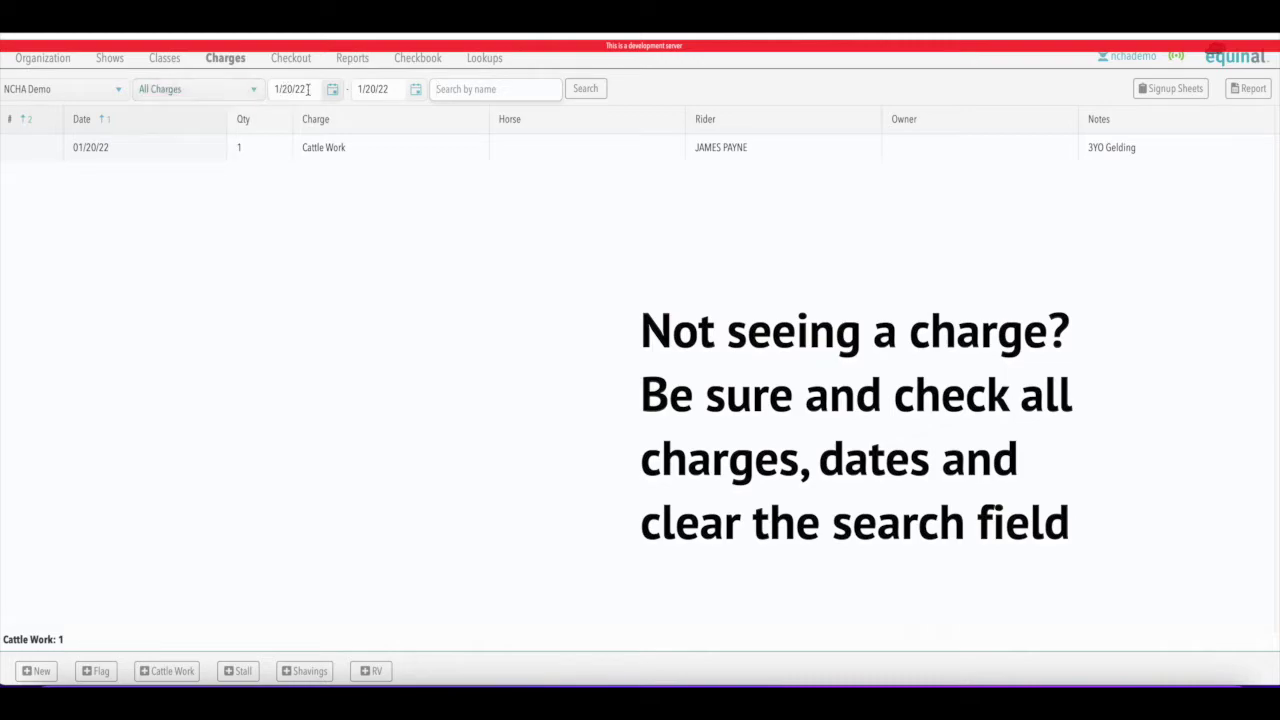
{"action": "left_click", "coordinate": [586, 89]}
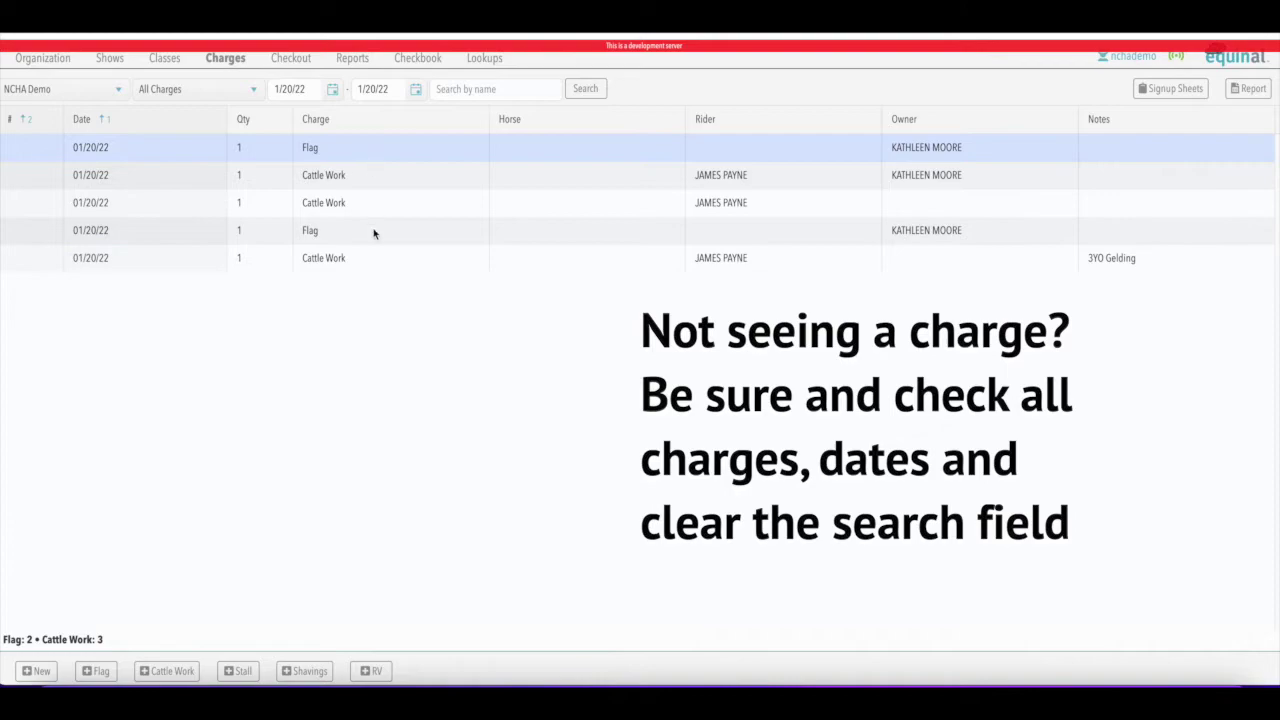
Set the charges start date to 1/1/22 and scroll through the list to 1/20/22
{"action": "left_click", "coordinate": [334, 90]}
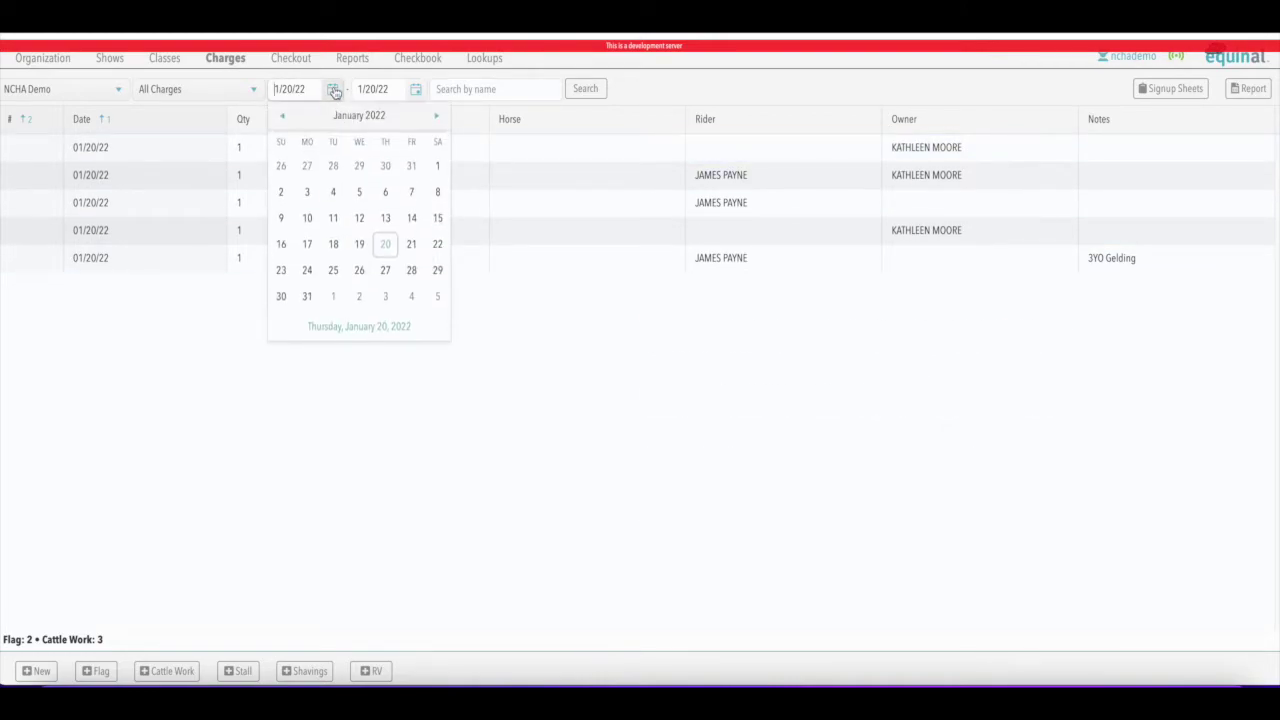
{"action": "left_click", "coordinate": [434, 170]}
{"action": "scroll", "coordinate": [497, 349], "scroll_direction": "down", "scroll_amount": 2}
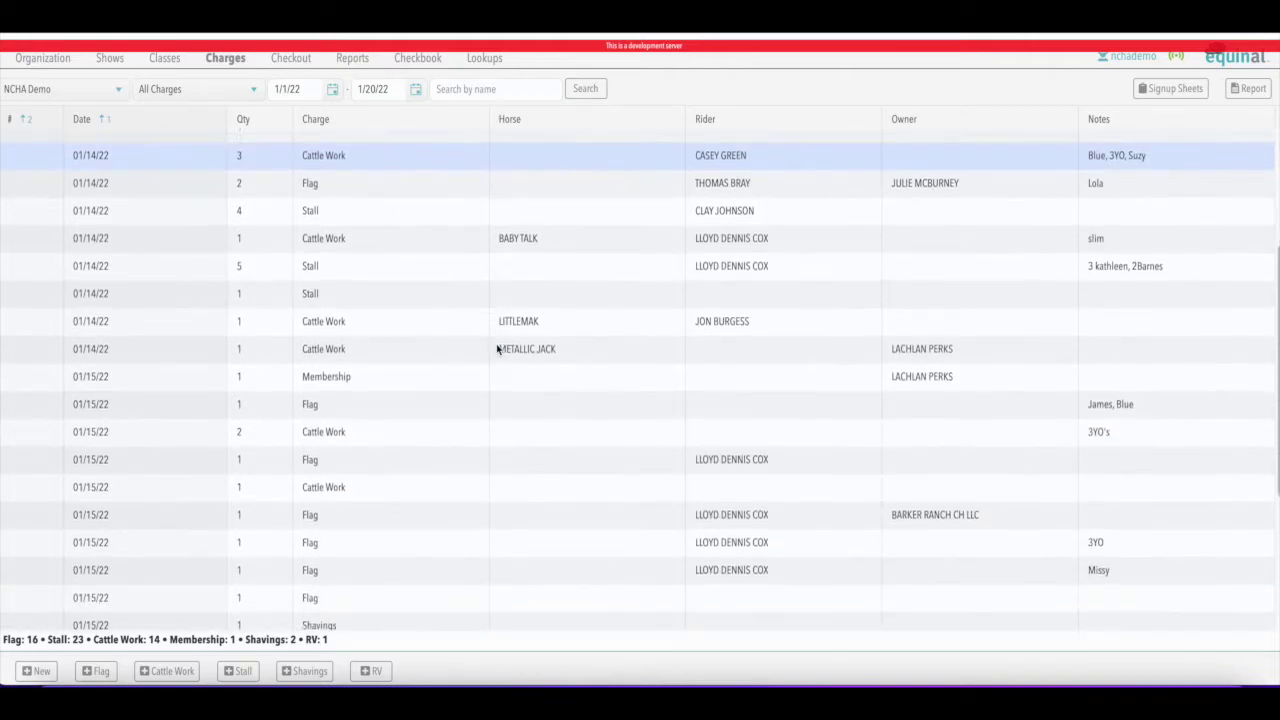
{"action": "scroll", "coordinate": [497, 349], "scroll_direction": "down", "scroll_amount": 5}
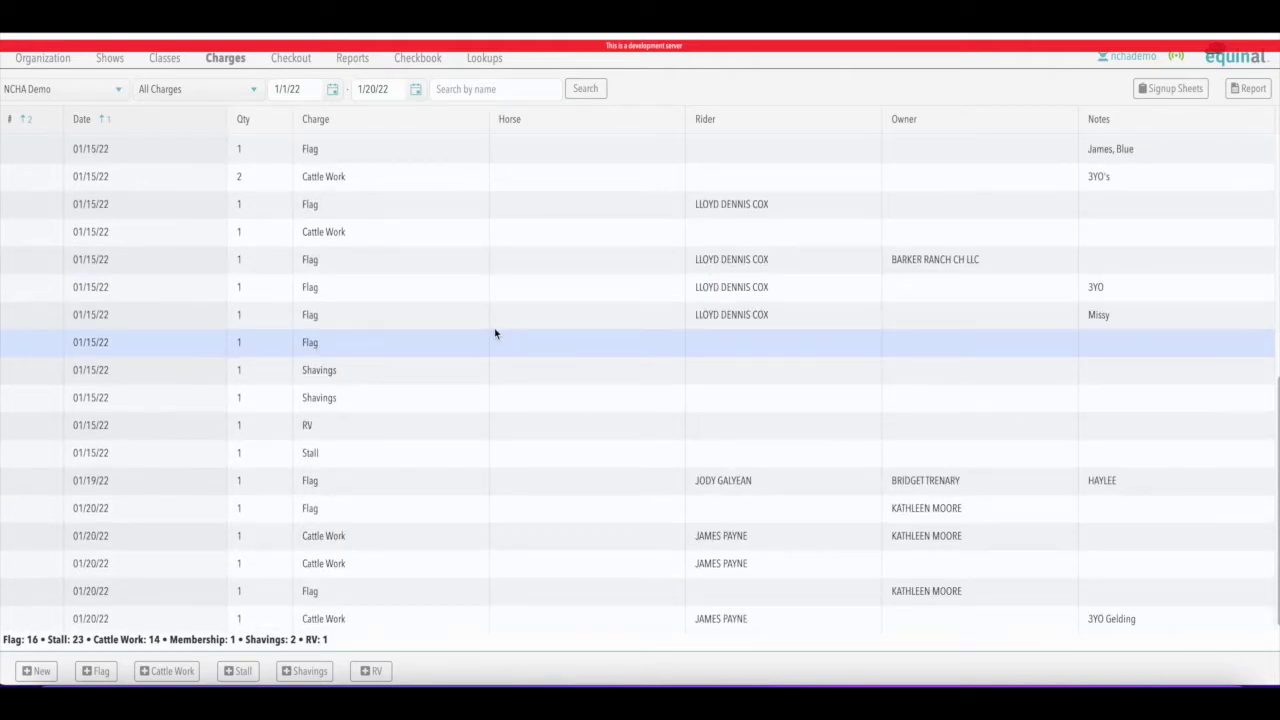
{"action": "scroll", "coordinate": [494, 336], "scroll_direction": "up", "scroll_amount": 8}
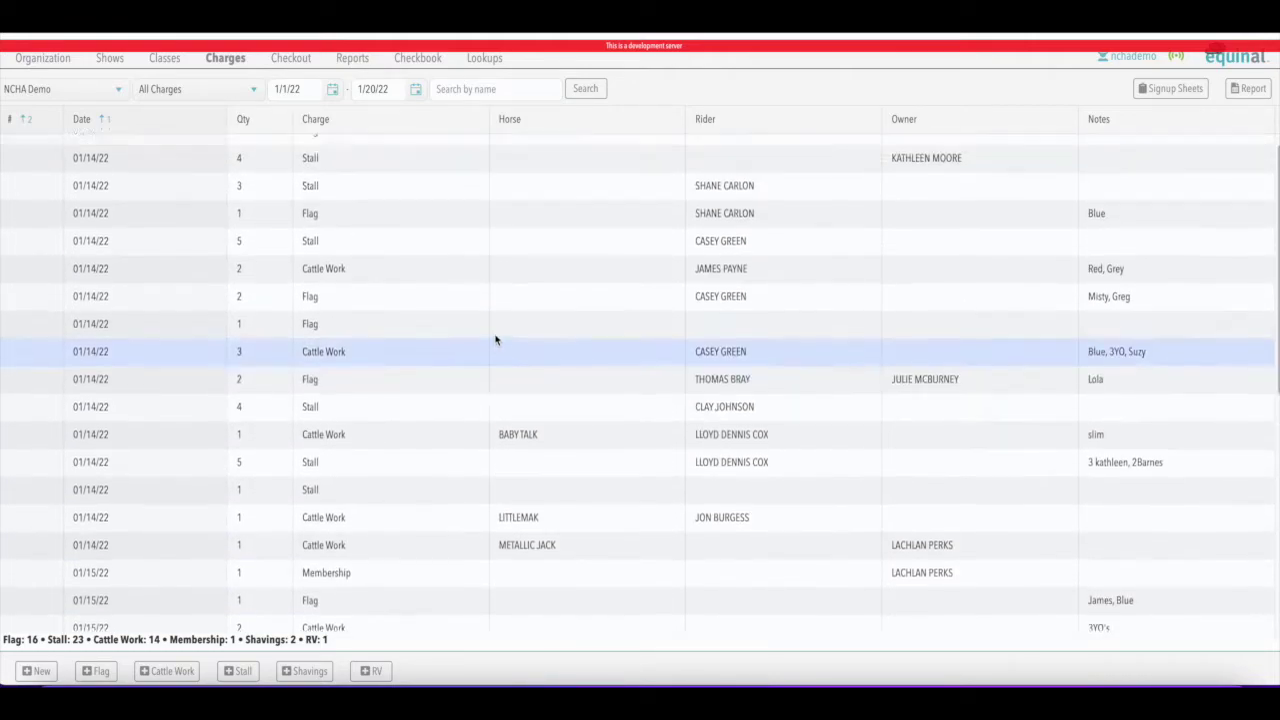
{"action": "scroll", "coordinate": [495, 340], "scroll_direction": "up", "scroll_amount": 1}
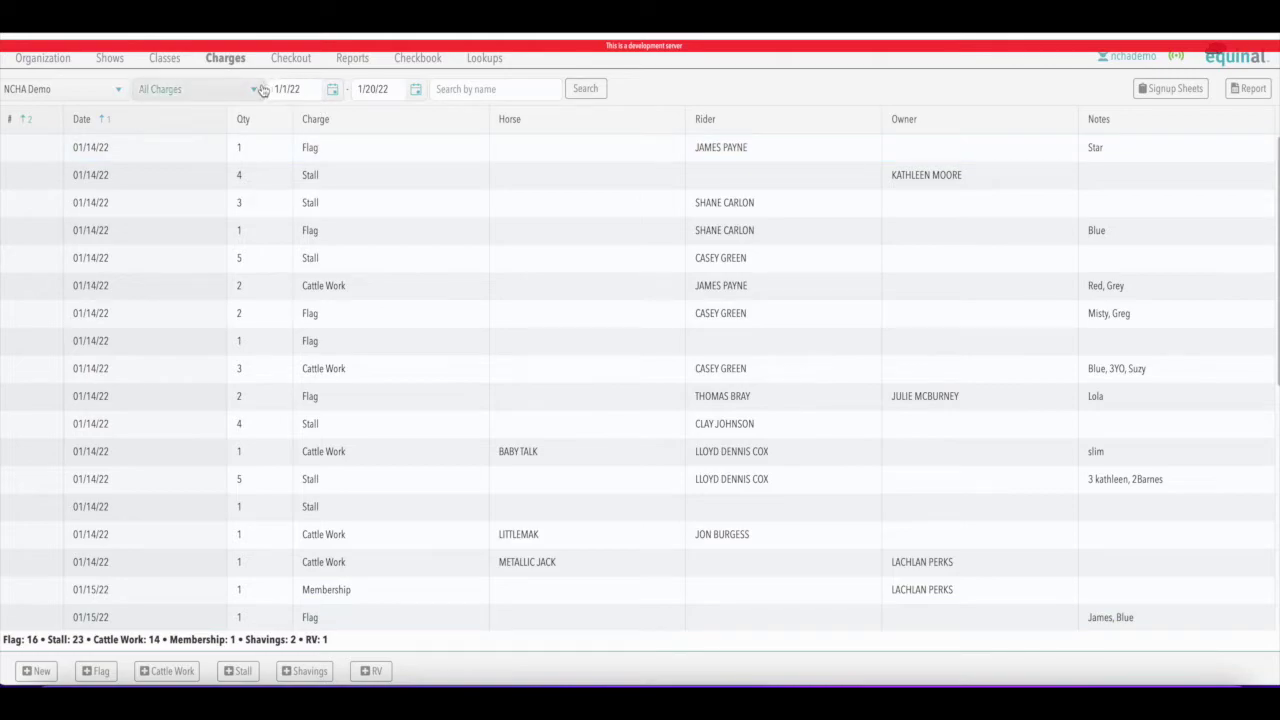
Filter the 1/1/22–1/20/22 charges by Flag, Cattle Work, then Stall, and adjust the start date
{"action": "left_click", "coordinate": [175, 89]}
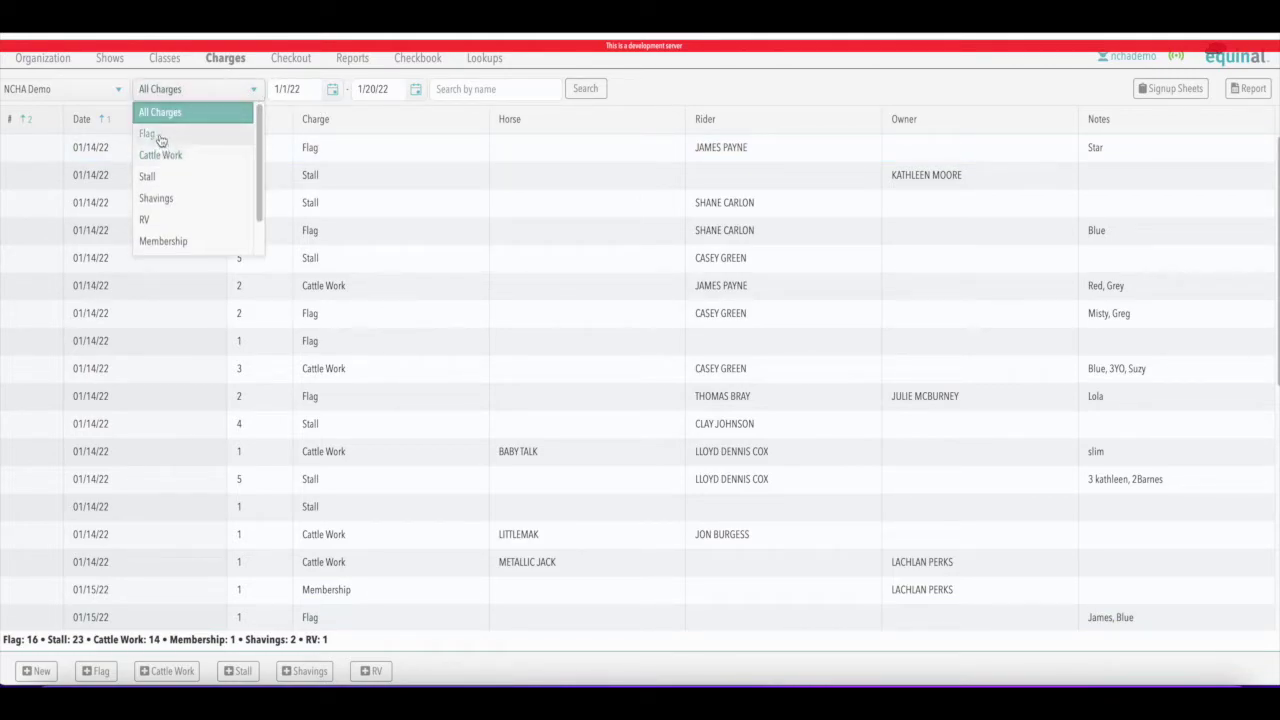
{"action": "left_click", "coordinate": [160, 138]}
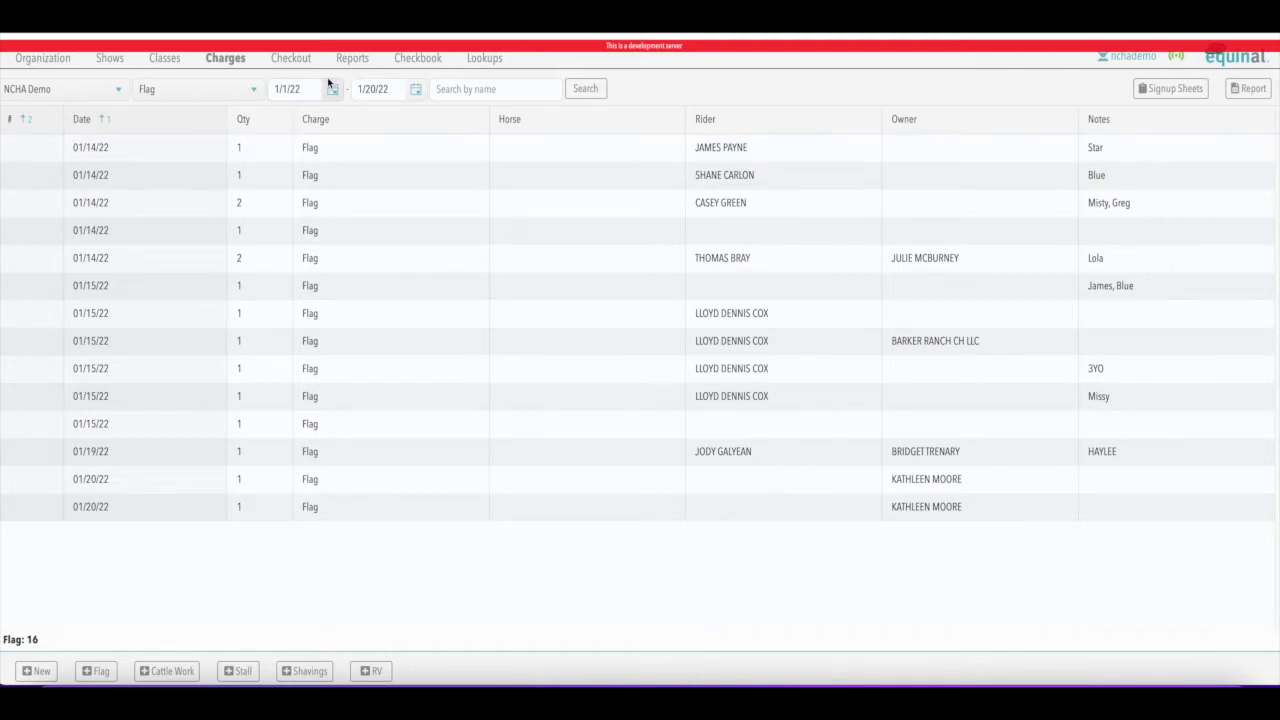
{"action": "left_click", "coordinate": [254, 92]}
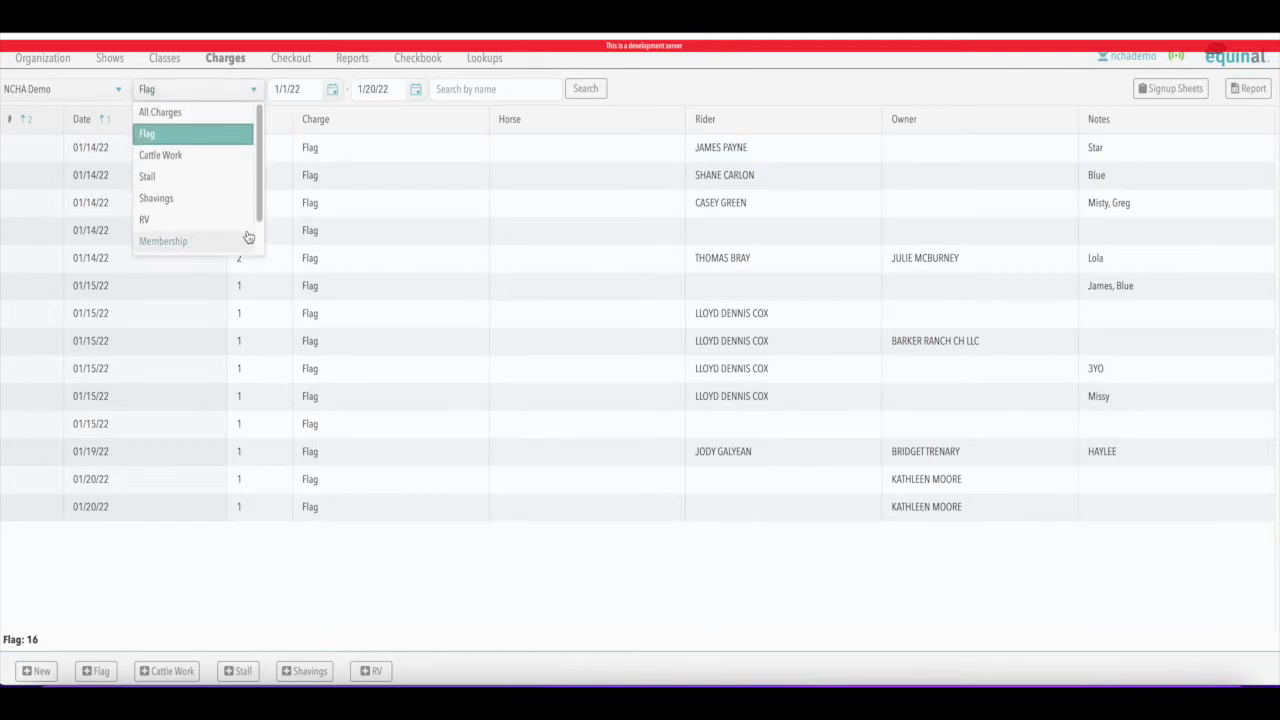
{"action": "left_click", "coordinate": [202, 158]}
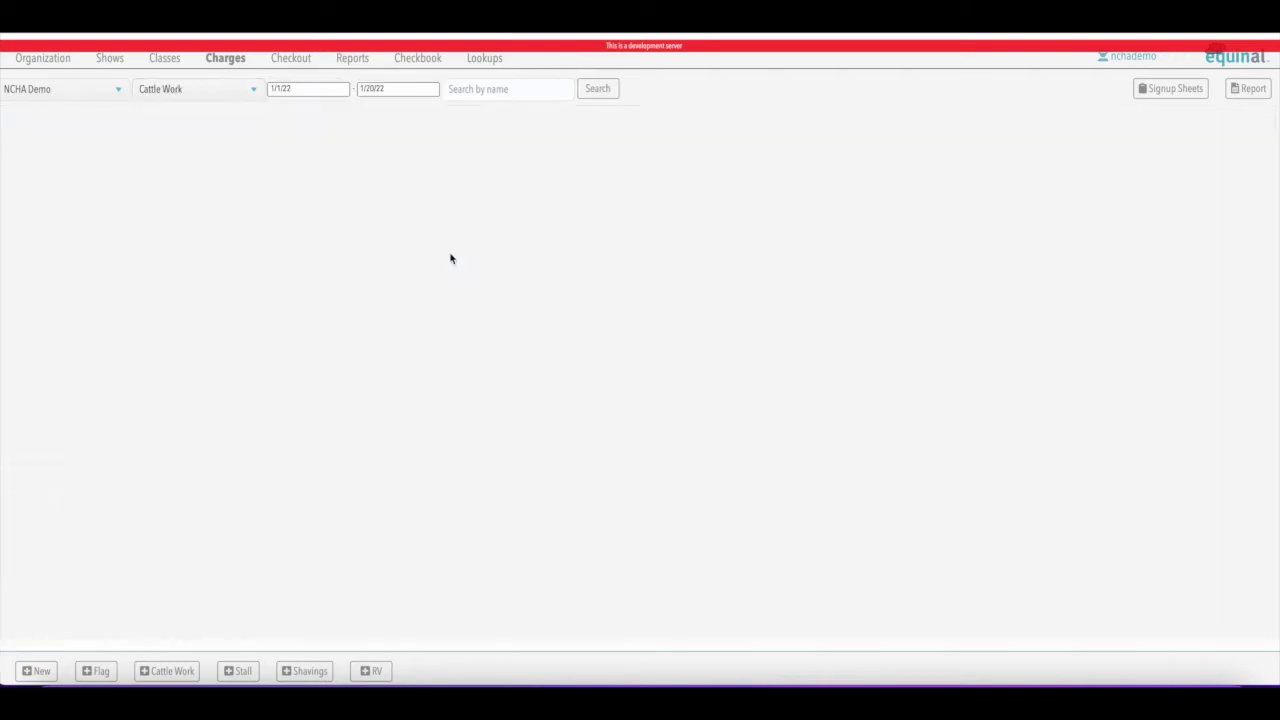
{"action": "left_click", "coordinate": [254, 90]}
{"action": "left_click", "coordinate": [165, 178]}
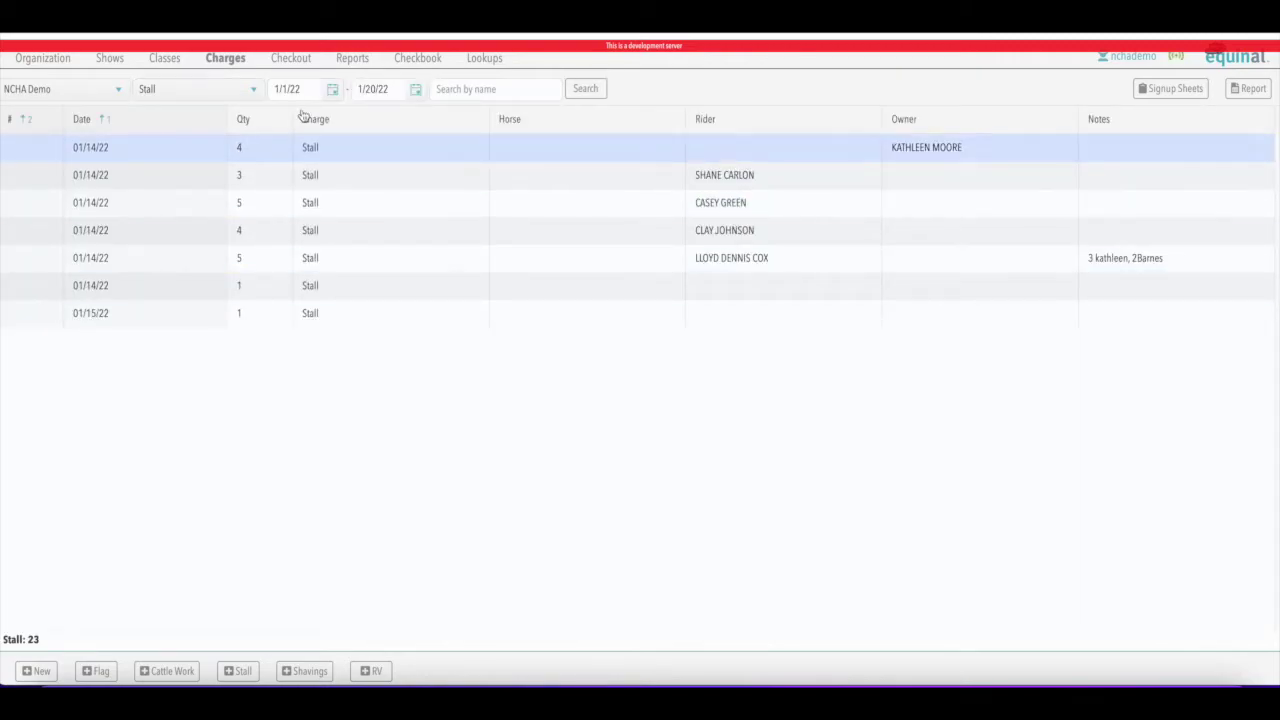
{"action": "left_click", "coordinate": [333, 90]}
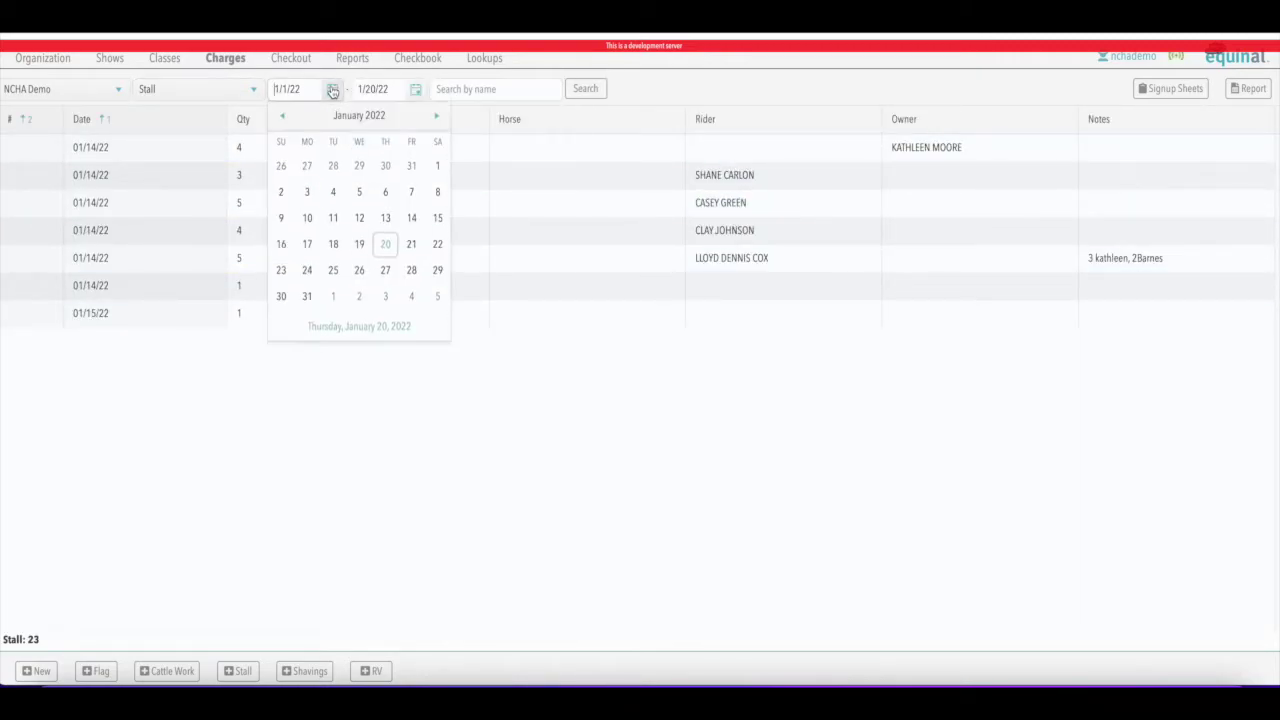
{"action": "left_click", "coordinate": [386, 193]}
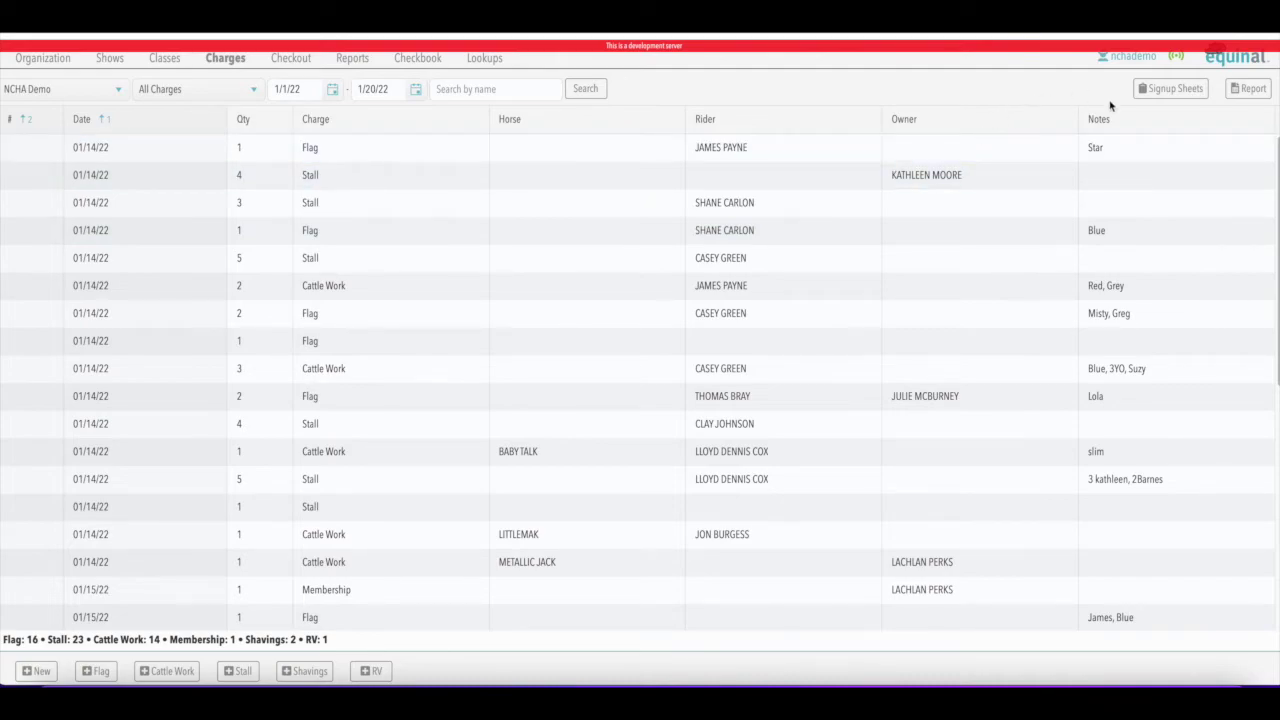
Print the summary Charges Report grouped by date for 1/1/22–1/20/22, totalling $3,560.00
{"action": "left_click", "coordinate": [1257, 94]}
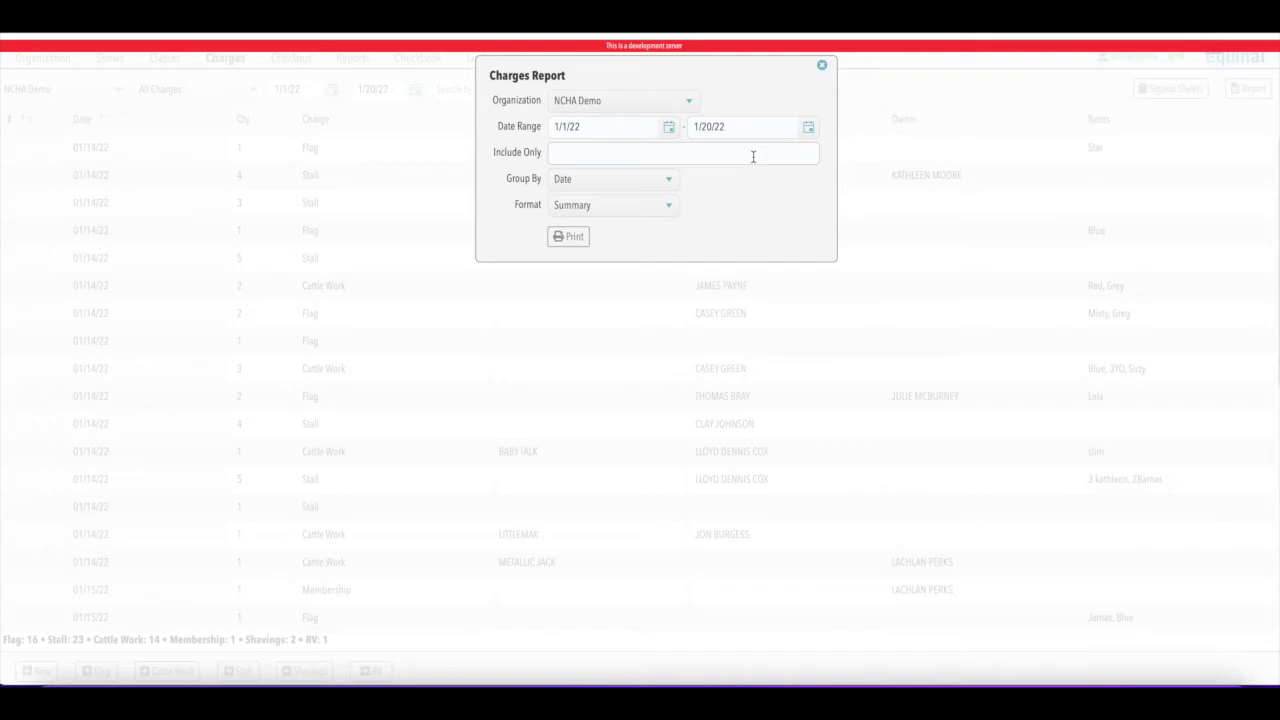
{"action": "left_click", "coordinate": [578, 241]}
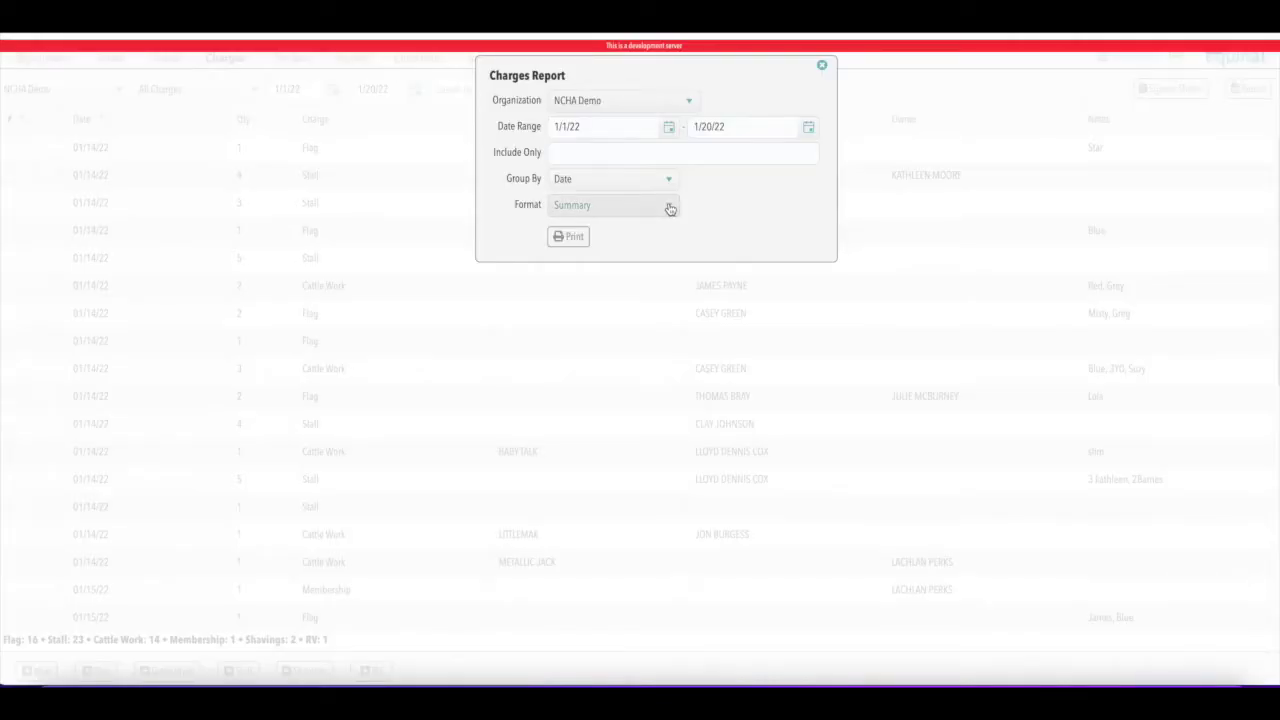
Print the date-grouped Charges Report in Detail by Group format
{"action": "left_click", "coordinate": [668, 205]}
{"action": "left_click", "coordinate": [627, 251]}
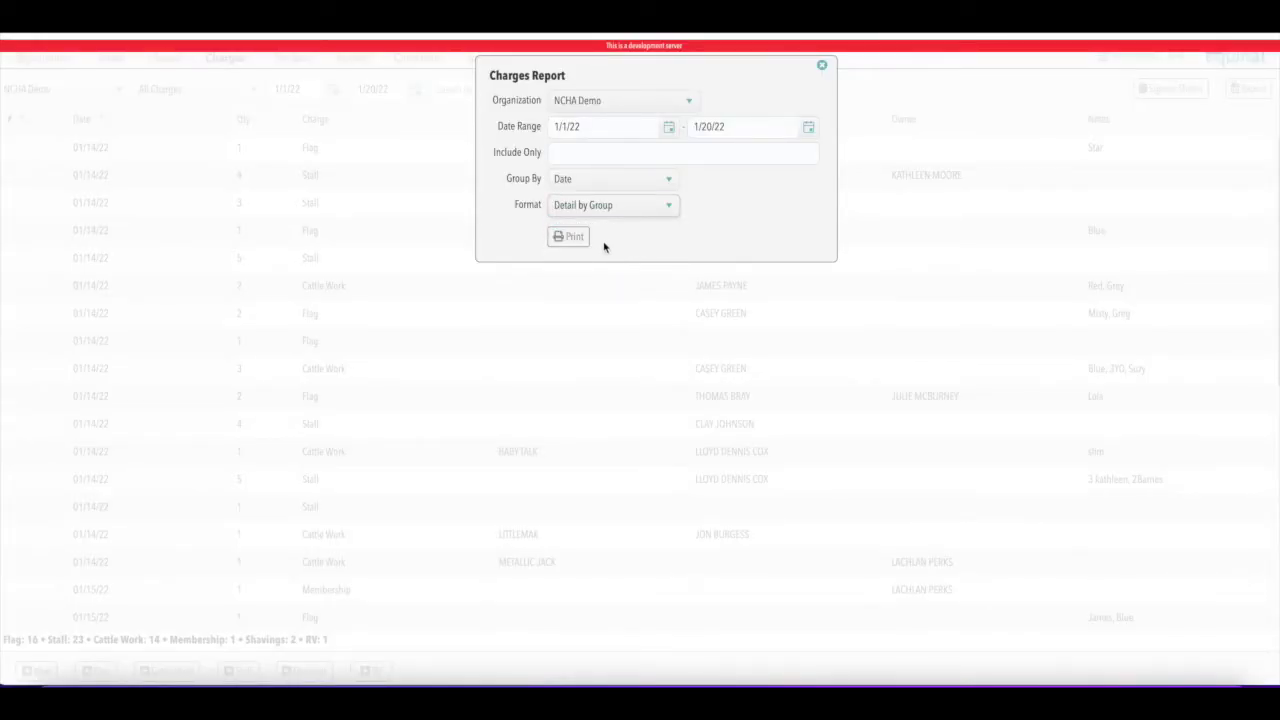
{"action": "left_click", "coordinate": [568, 237]}
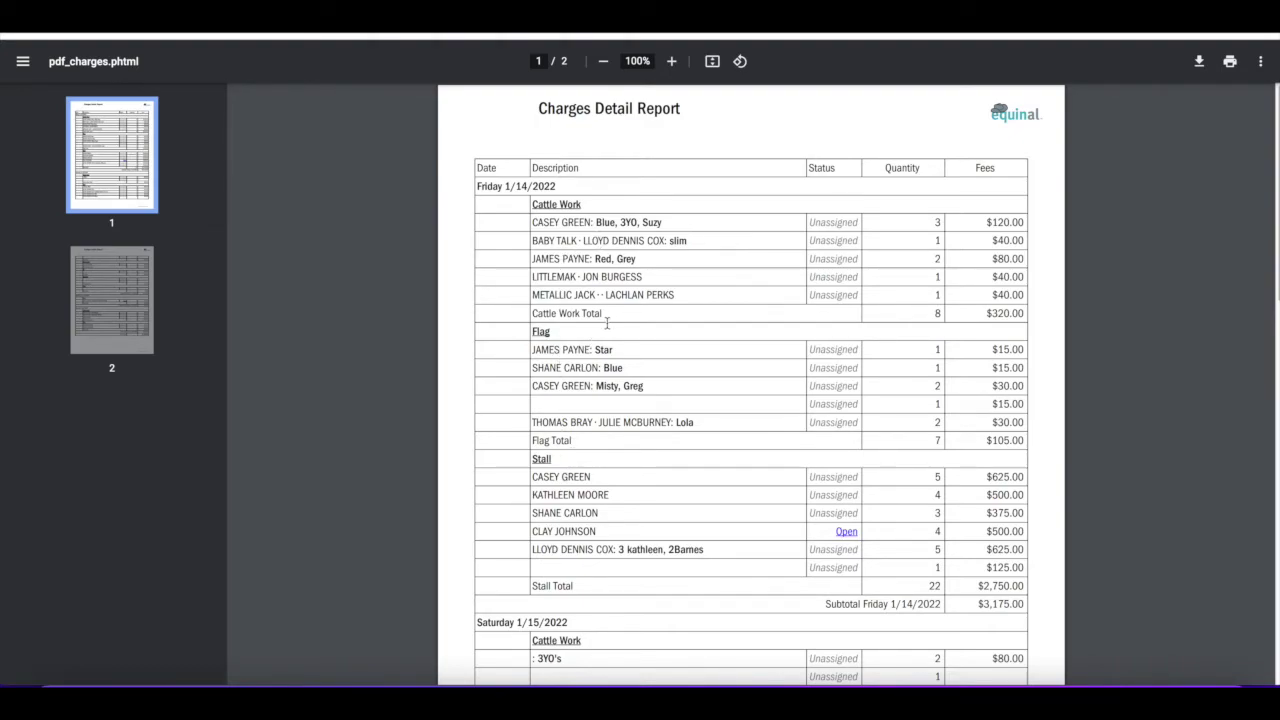
Review the two-page detail report, then open the checkout behind the open charge
{"action": "scroll", "coordinate": [708, 337], "scroll_direction": "down", "scroll_amount": 5}
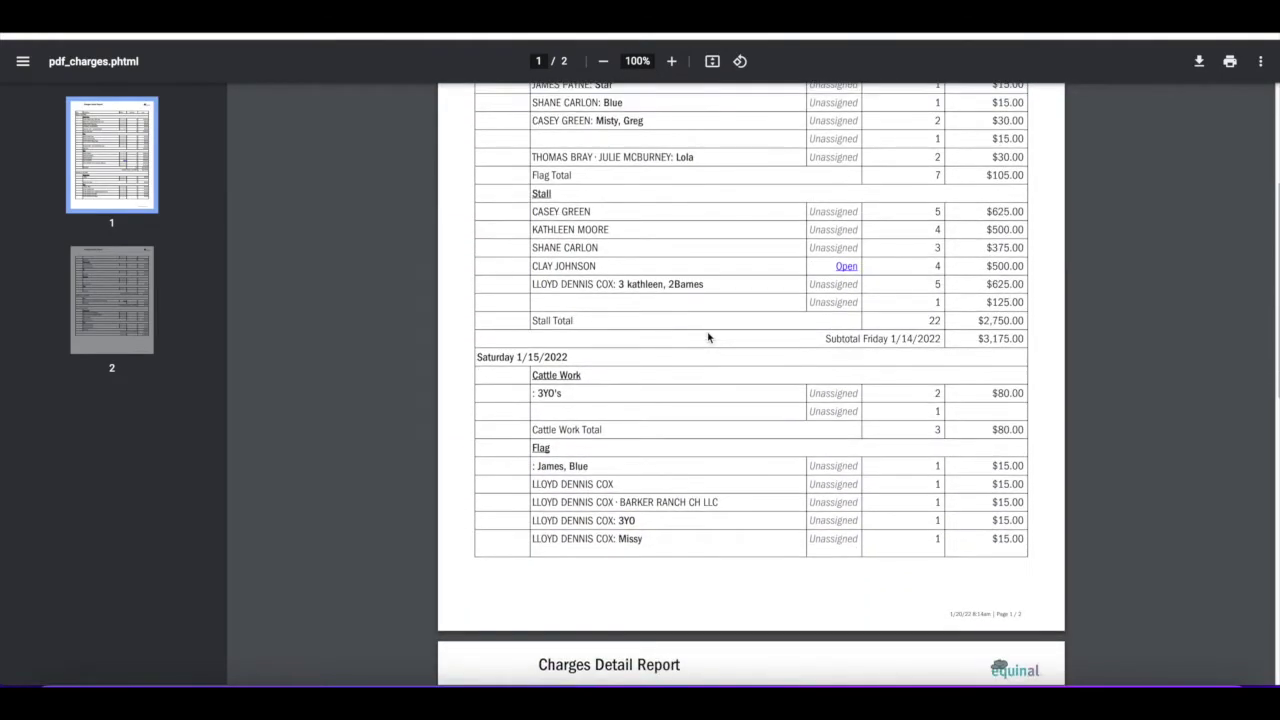
{"action": "scroll", "coordinate": [708, 337], "scroll_direction": "down", "scroll_amount": 9}
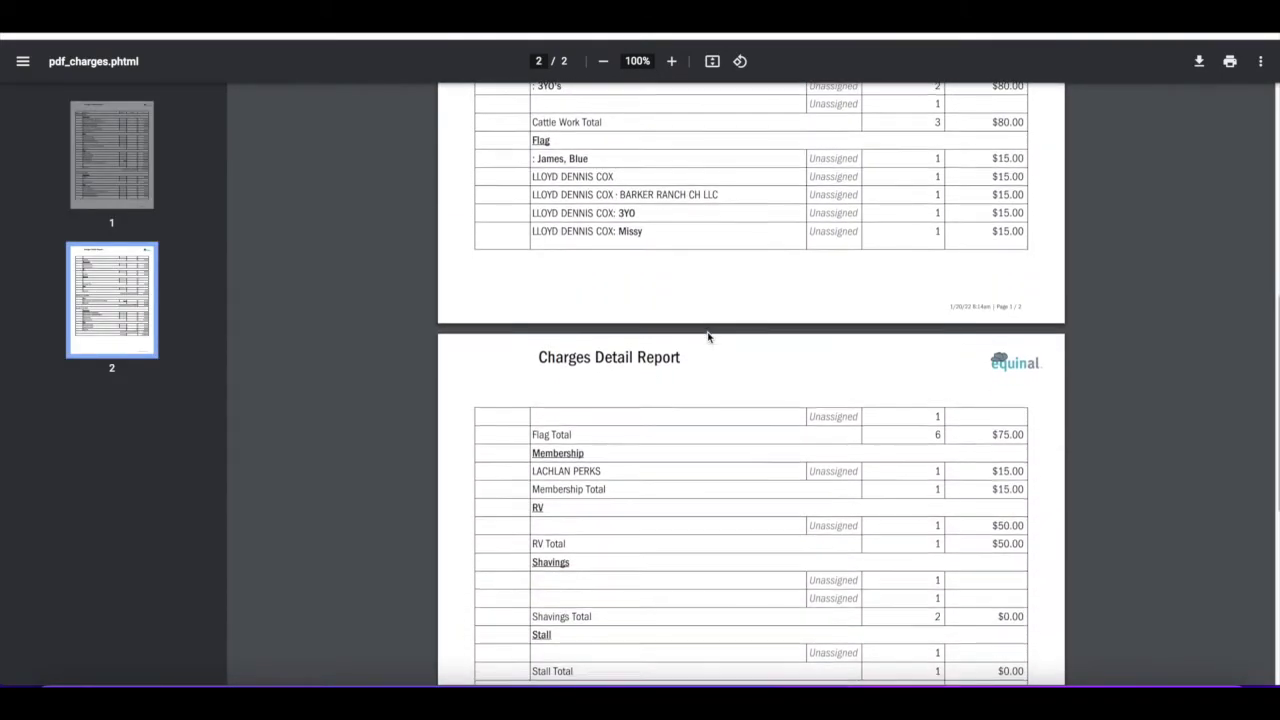
{"action": "scroll", "coordinate": [708, 337], "scroll_direction": "up", "scroll_amount": 11}
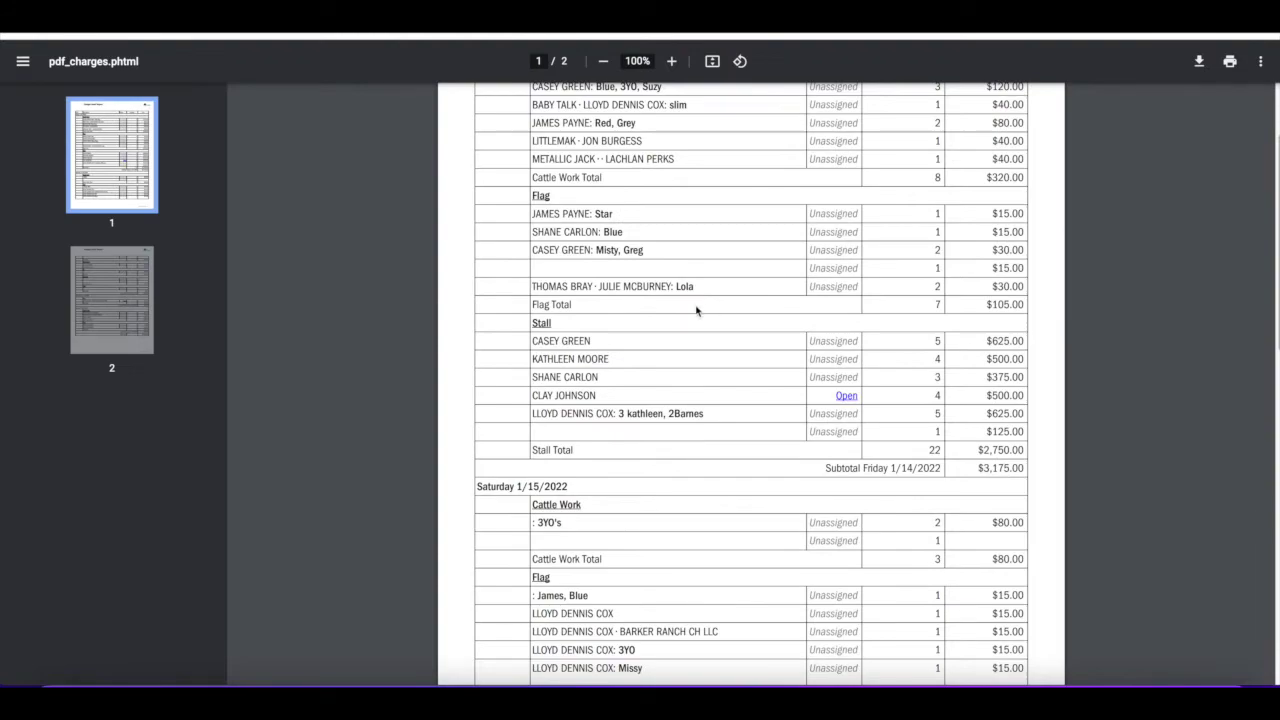
{"action": "scroll", "coordinate": [900, 316], "scroll_direction": "down", "scroll_amount": 1}
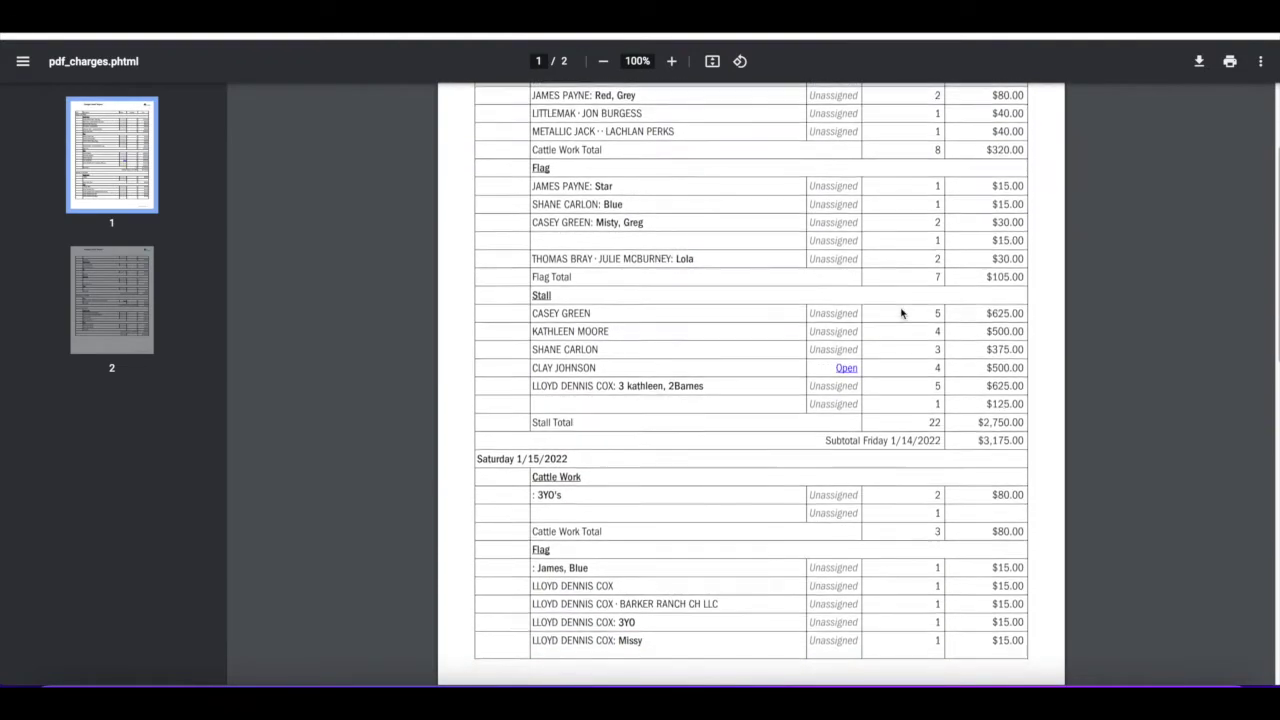
{"action": "scroll", "coordinate": [907, 321], "scroll_direction": "down", "scroll_amount": 3}
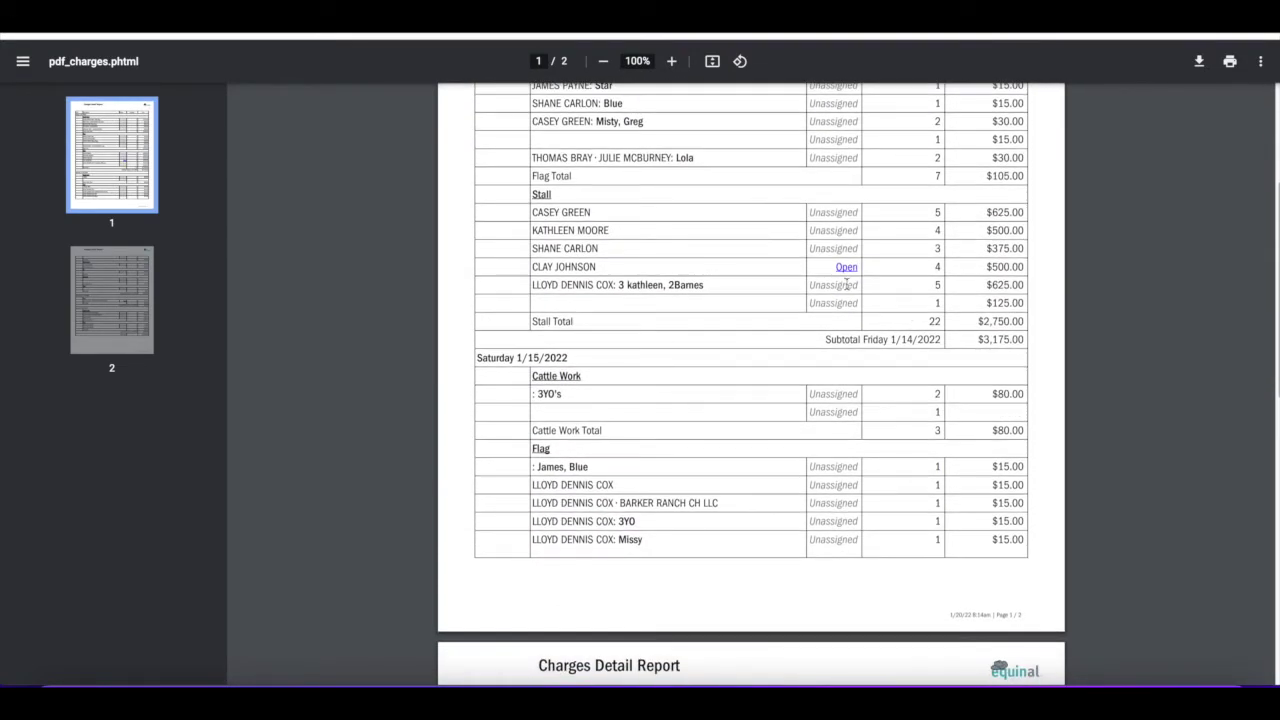
{"action": "scroll", "coordinate": [891, 326], "scroll_direction": "down", "scroll_amount": 8}
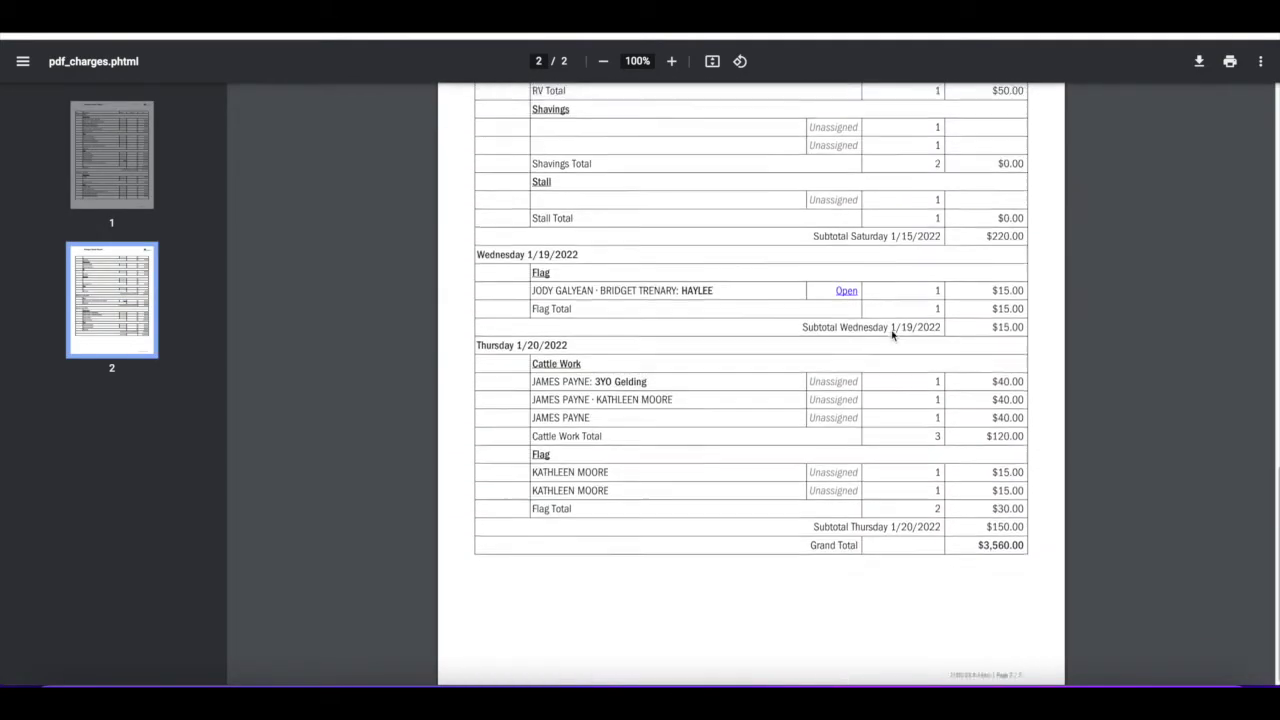
{"action": "left_click", "coordinate": [846, 279]}
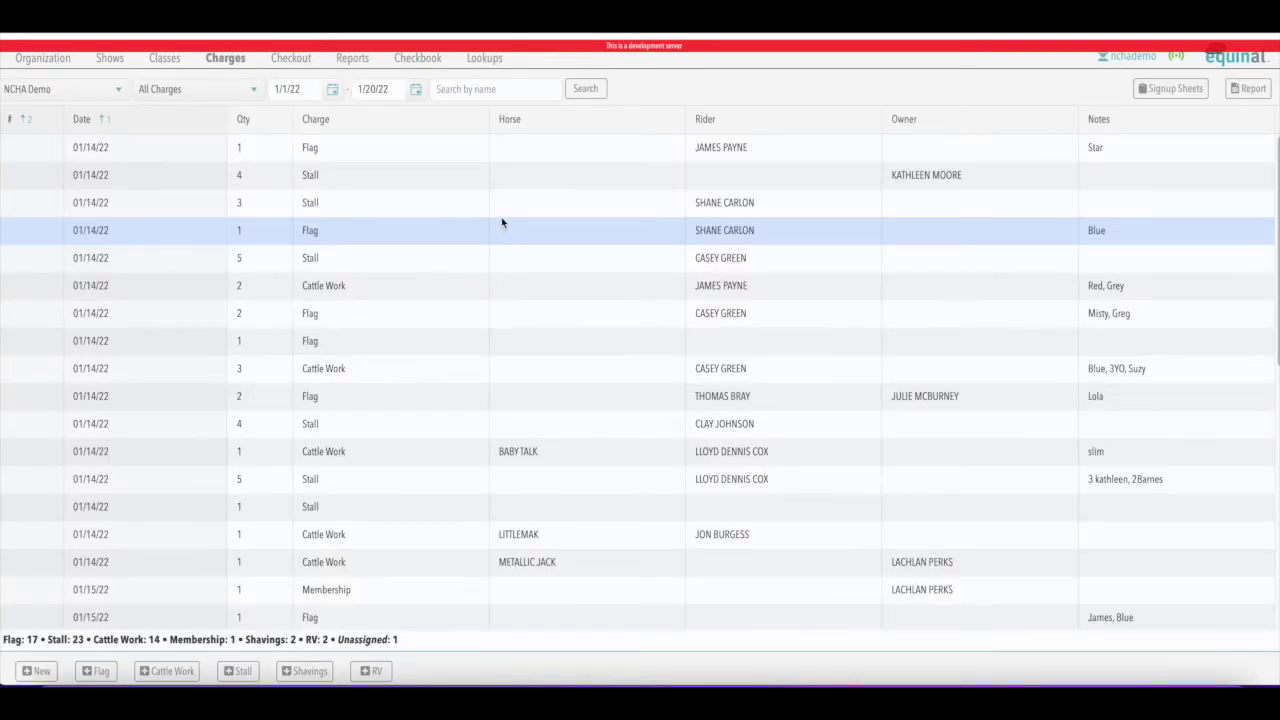
Set the start date to 1/20/22 and print the Charges Report for that day only
{"action": "left_click", "coordinate": [333, 90]}
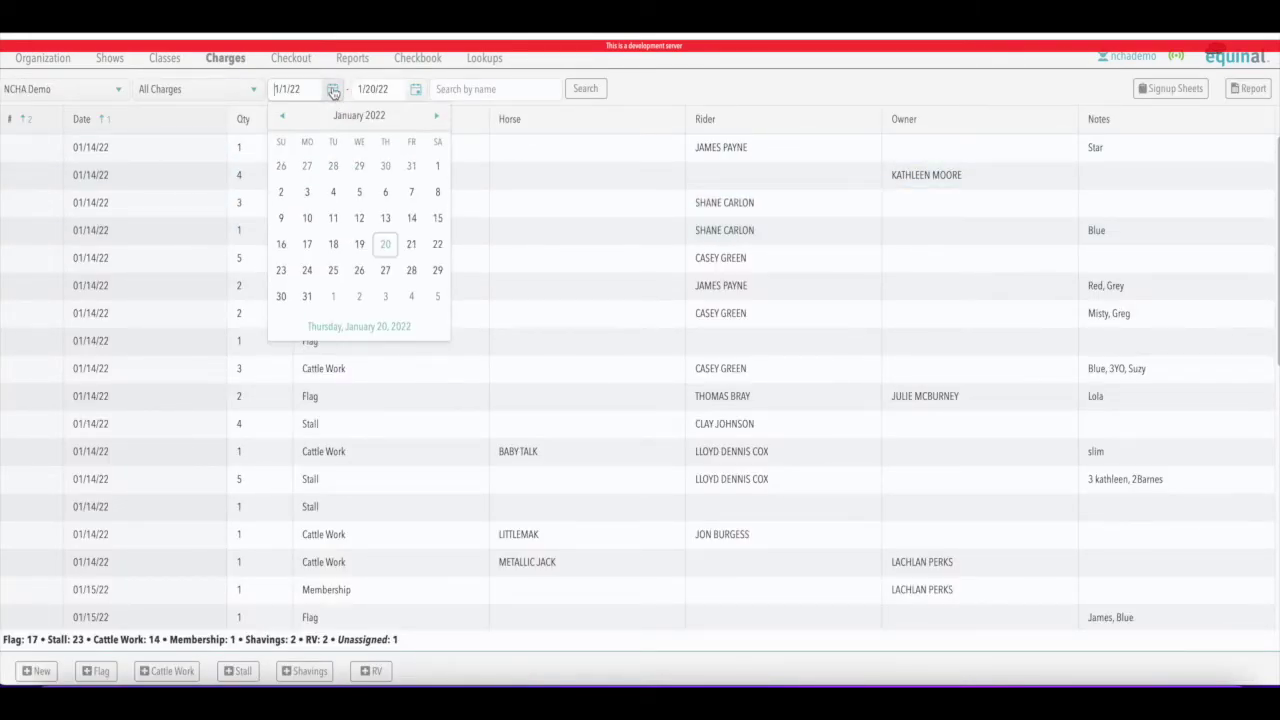
{"action": "left_click", "coordinate": [385, 244]}
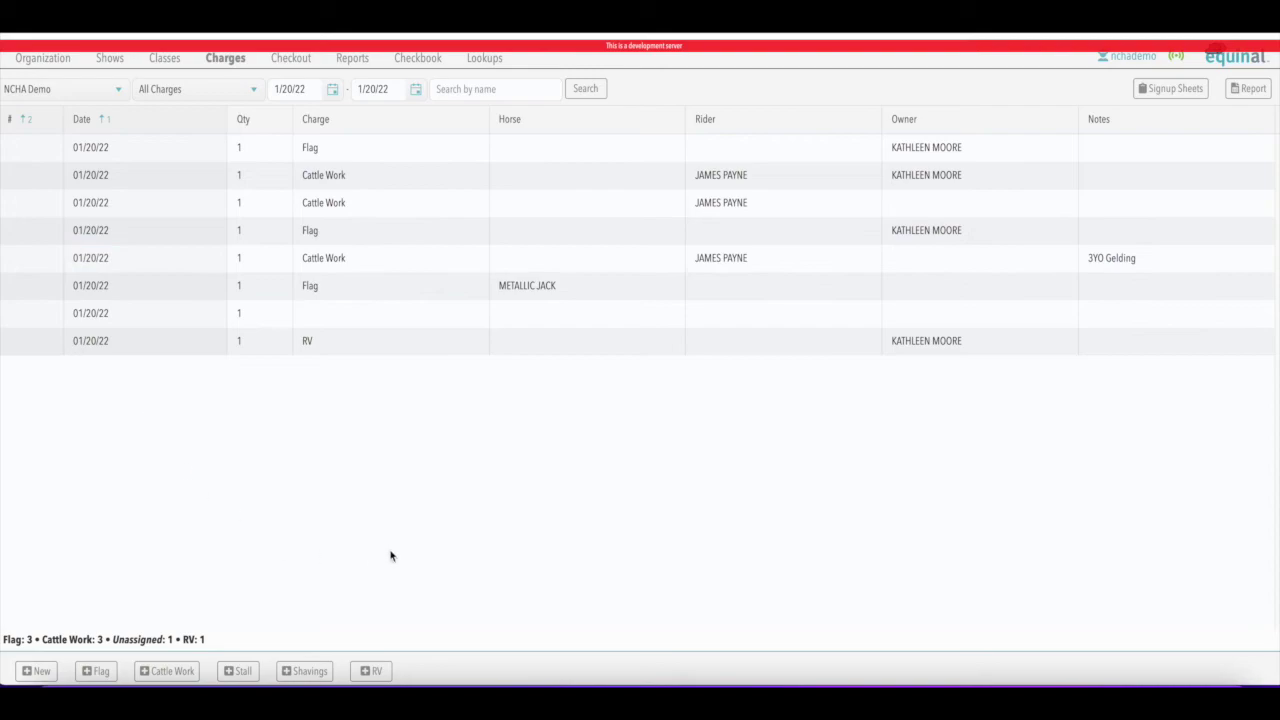
{"action": "left_click", "coordinate": [1247, 94]}
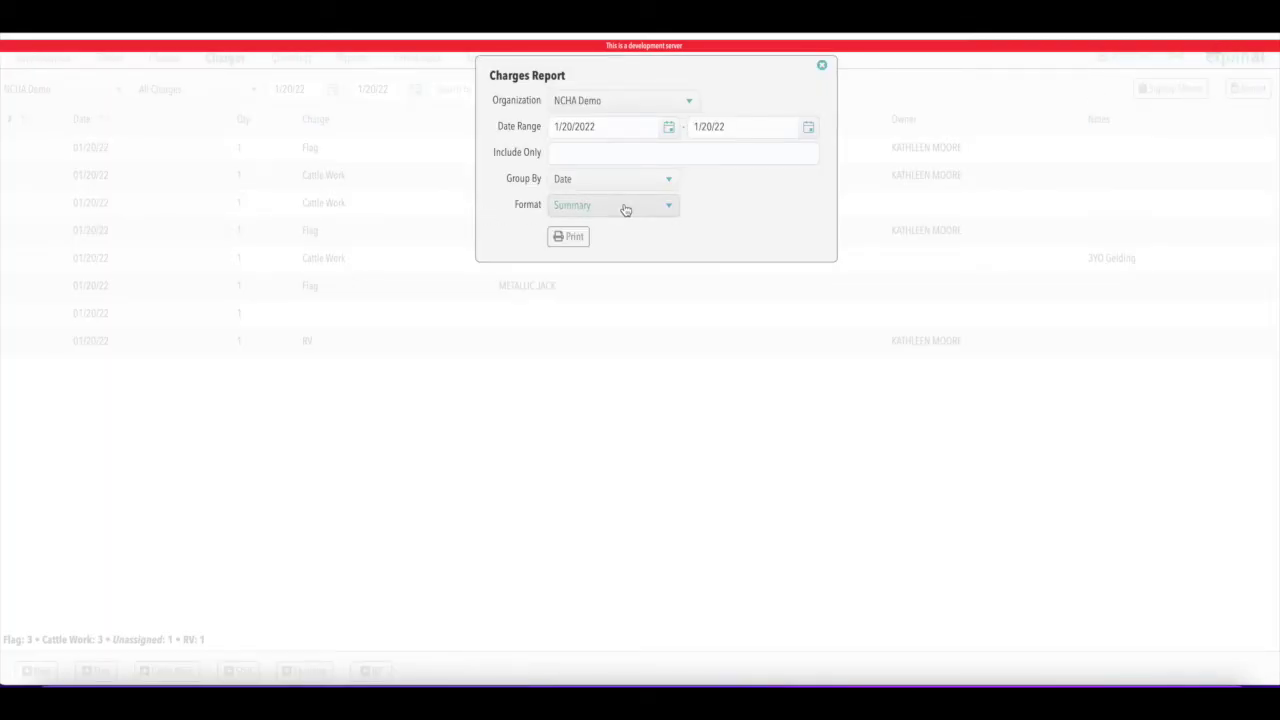
{"action": "left_click", "coordinate": [566, 237]}
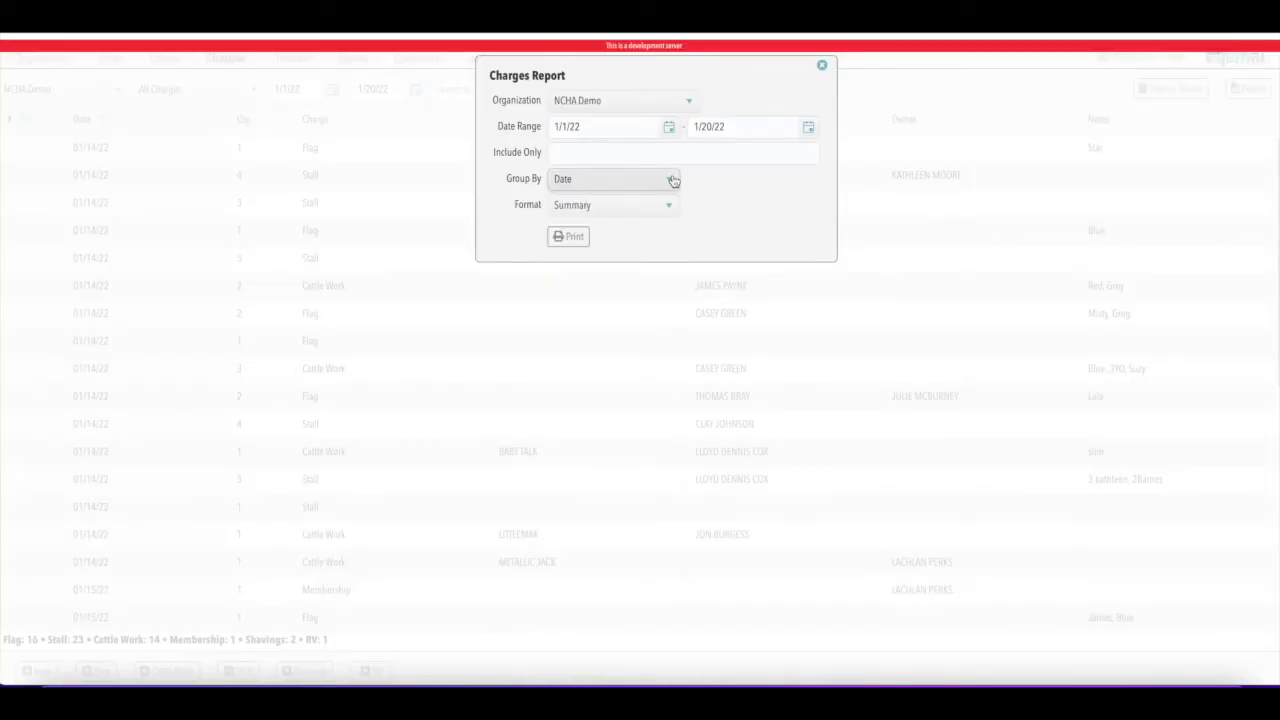
Print a Detail by Group Charges Report grouped by Rider/Trainer for 1/1/22–1/20/22
{"action": "left_click", "coordinate": [673, 180]}
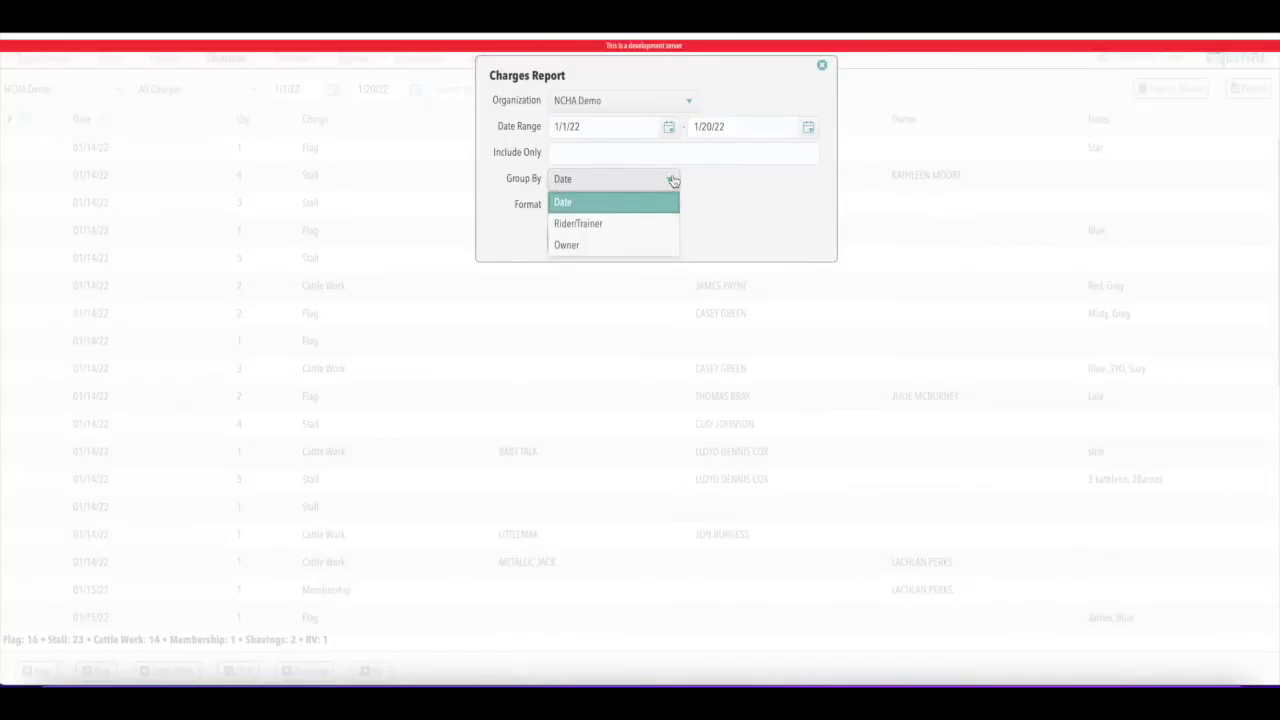
{"action": "left_click", "coordinate": [593, 226]}
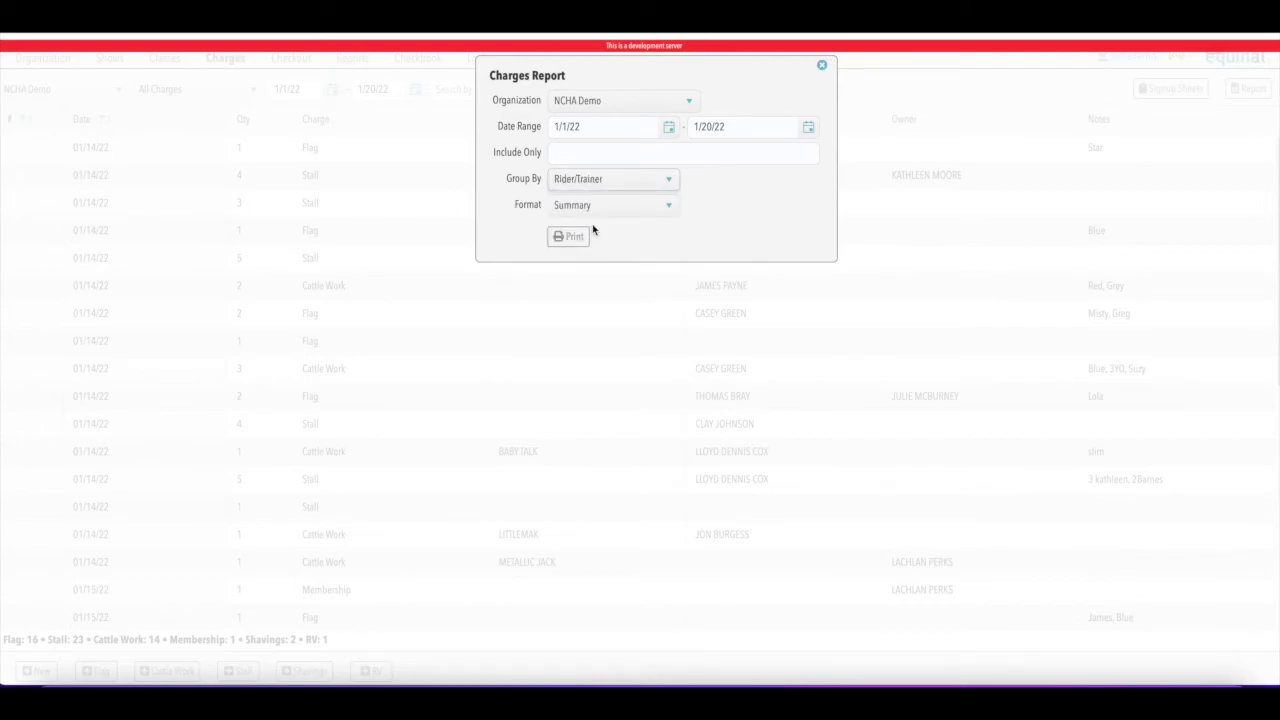
{"action": "left_click", "coordinate": [668, 210]}
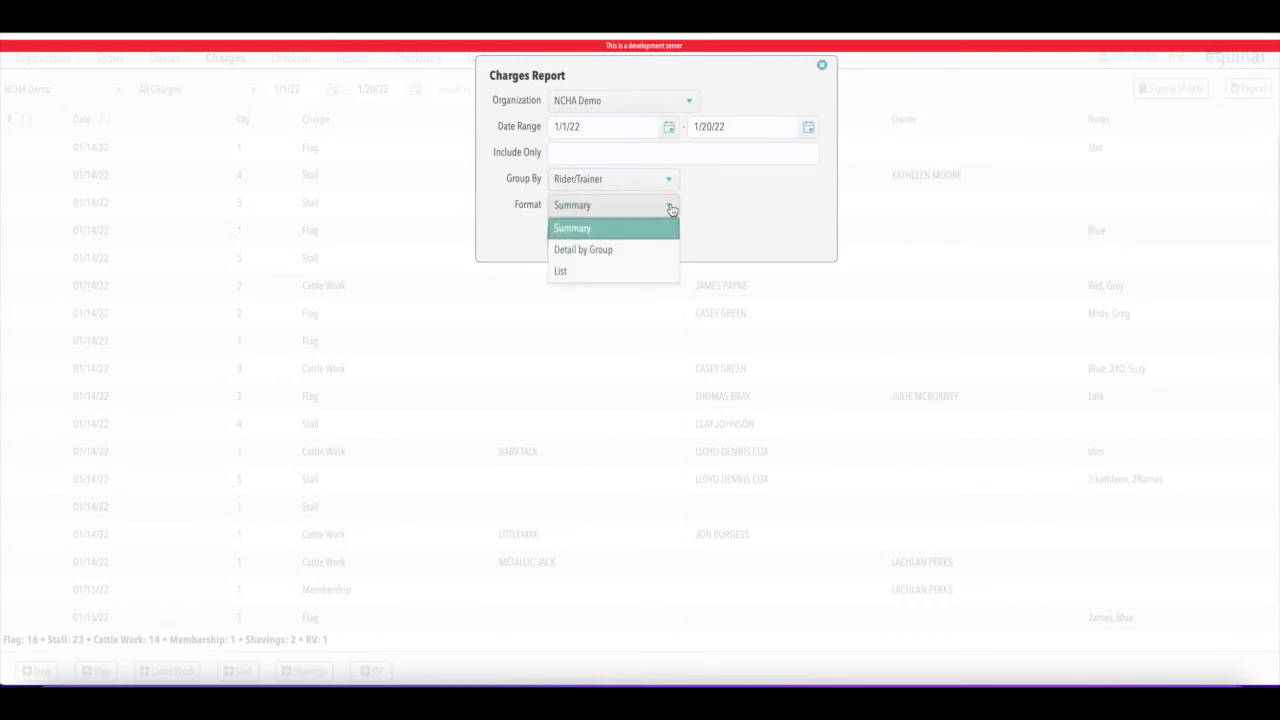
{"action": "left_click", "coordinate": [601, 255]}
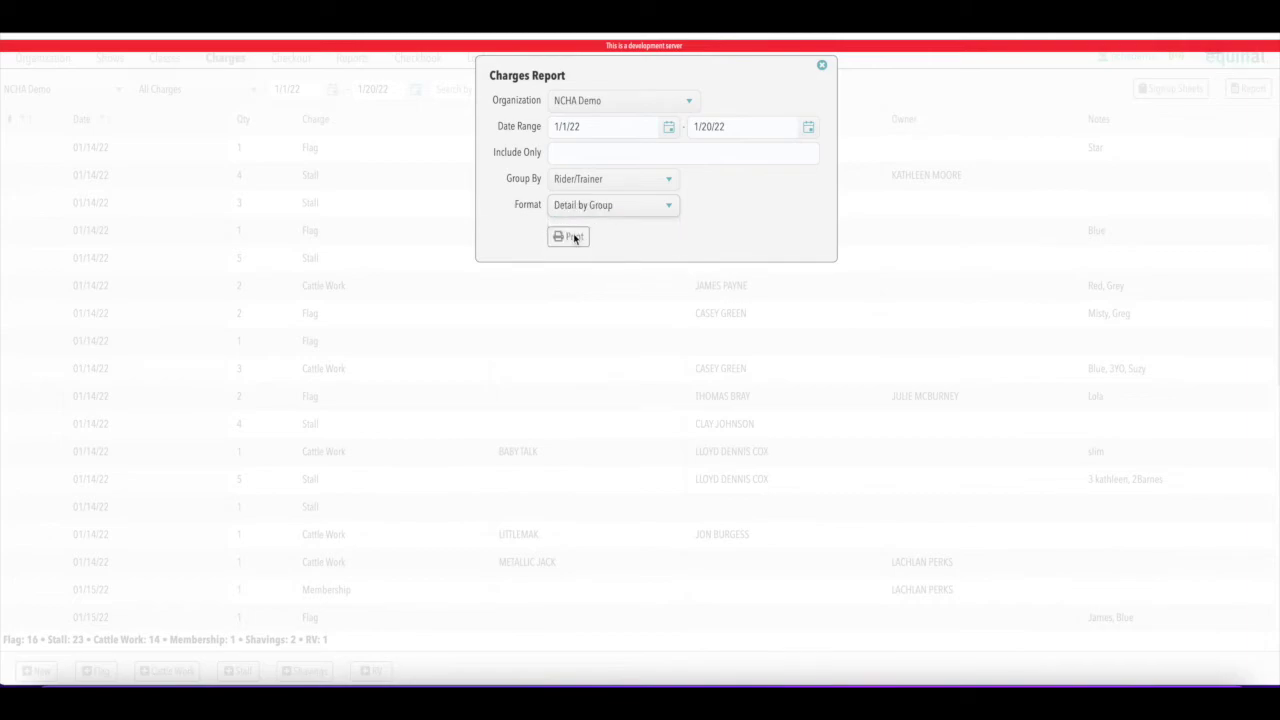
{"action": "left_click", "coordinate": [570, 237]}
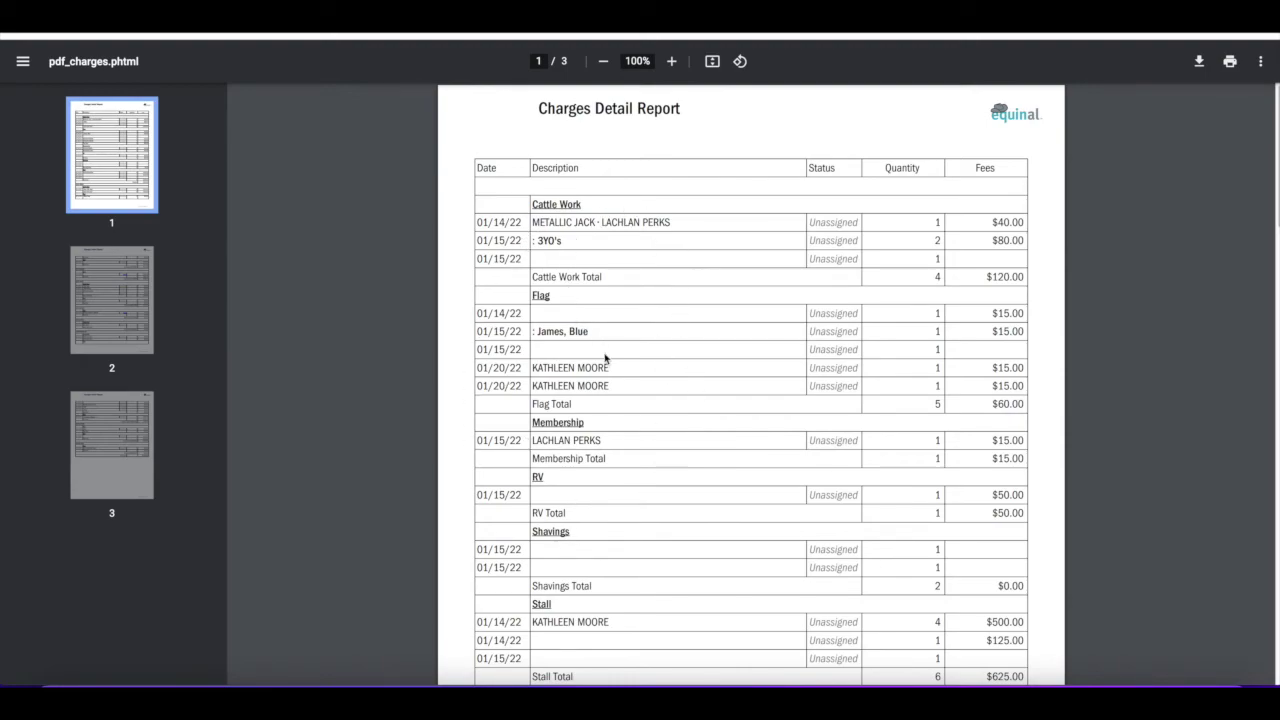
Scroll through the rider/trainer detail report pages down to the $3,560.00 grand total
{"action": "scroll", "coordinate": [674, 352], "scroll_direction": "down", "scroll_amount": 3}
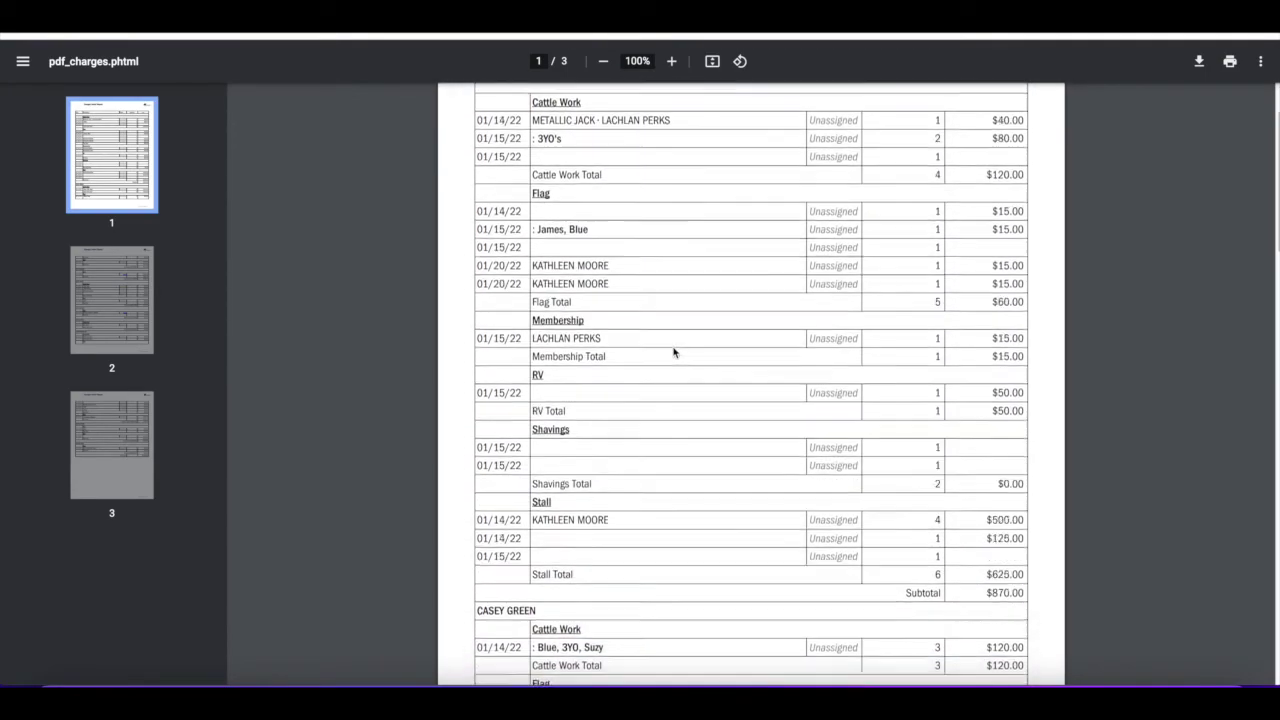
{"action": "scroll", "coordinate": [674, 349], "scroll_direction": "down", "scroll_amount": 1}
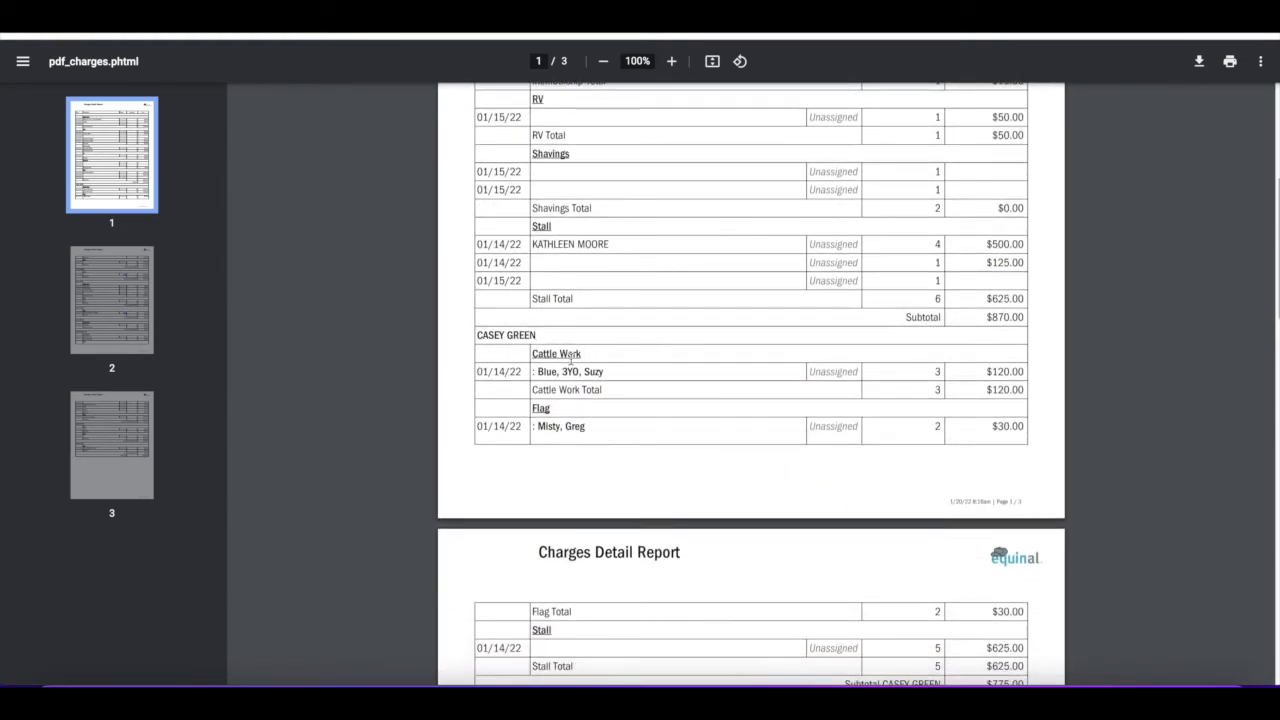
{"action": "scroll", "coordinate": [620, 376], "scroll_direction": "down", "scroll_amount": 4}
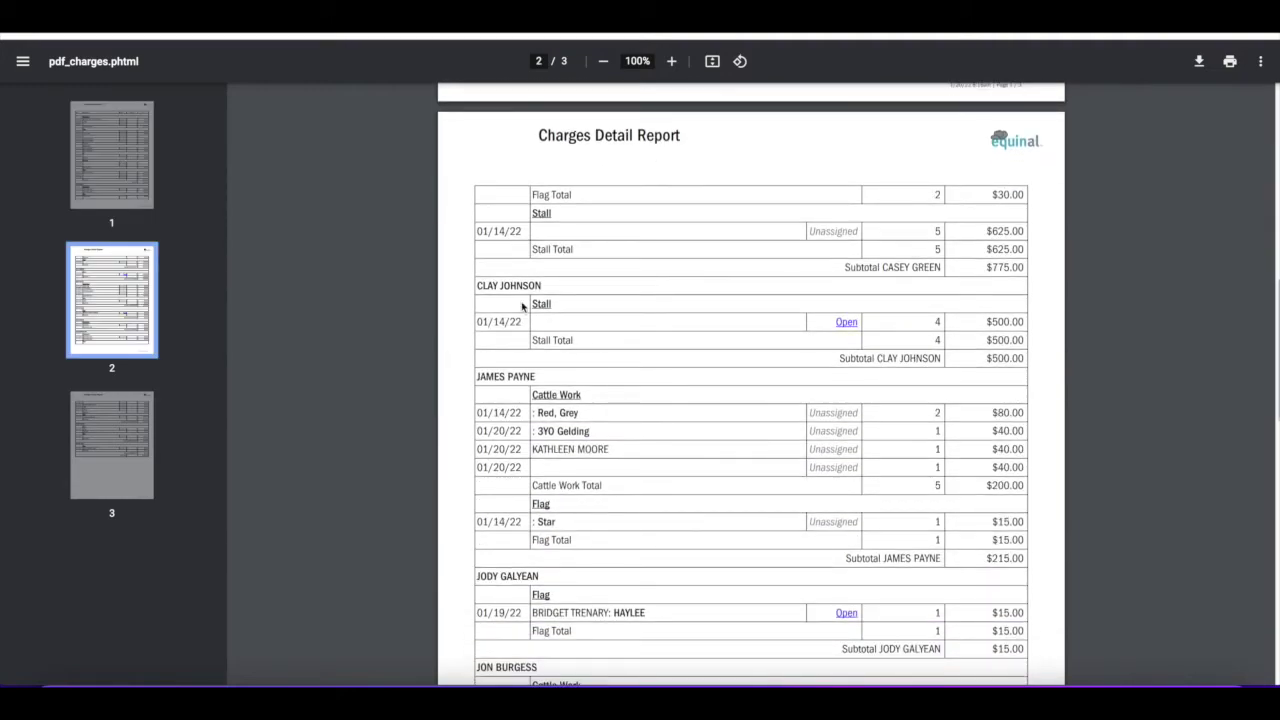
{"action": "scroll", "coordinate": [669, 372], "scroll_direction": "down", "scroll_amount": 3}
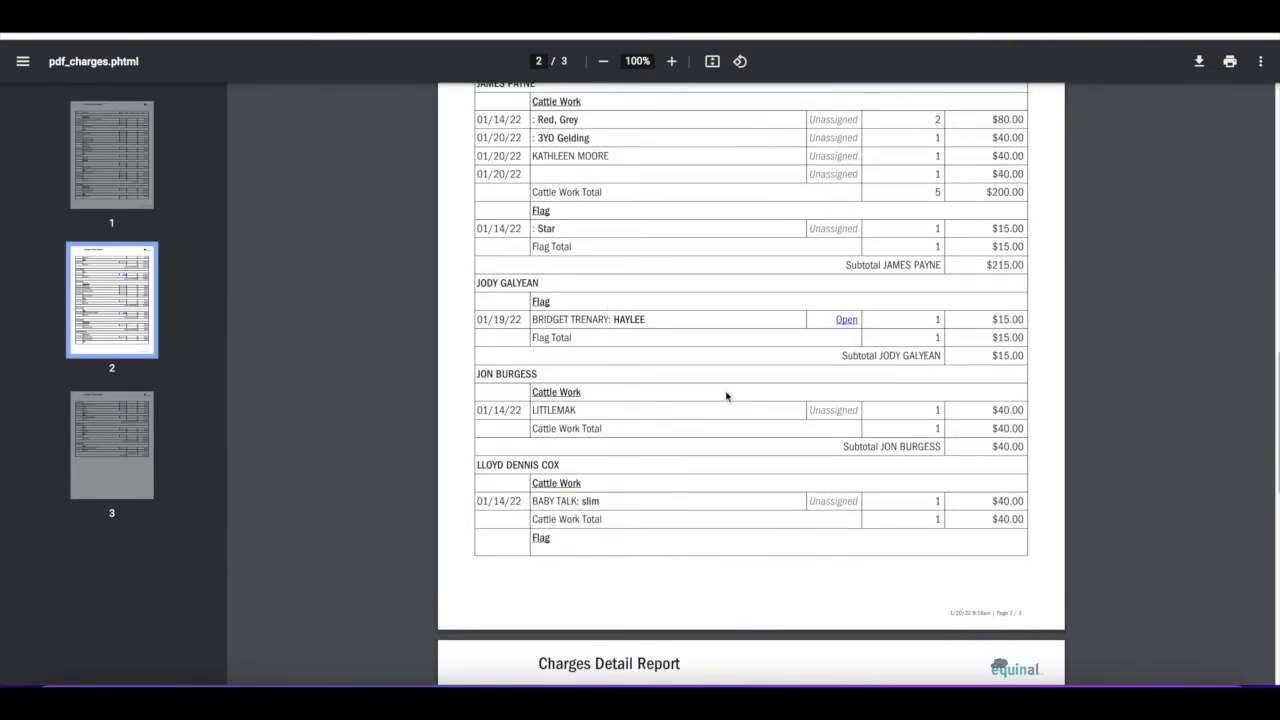
{"action": "scroll", "coordinate": [723, 322], "scroll_direction": "down", "scroll_amount": 3}
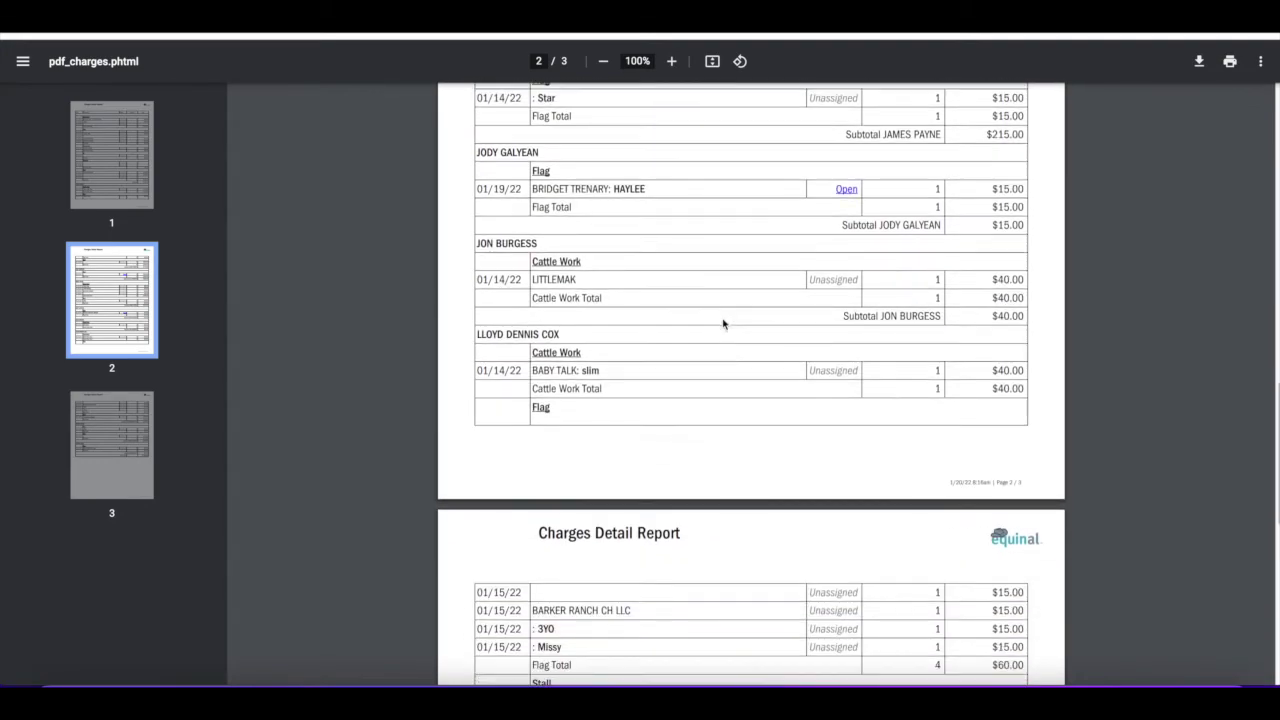
{"action": "scroll", "coordinate": [717, 420], "scroll_direction": "down", "scroll_amount": 5}
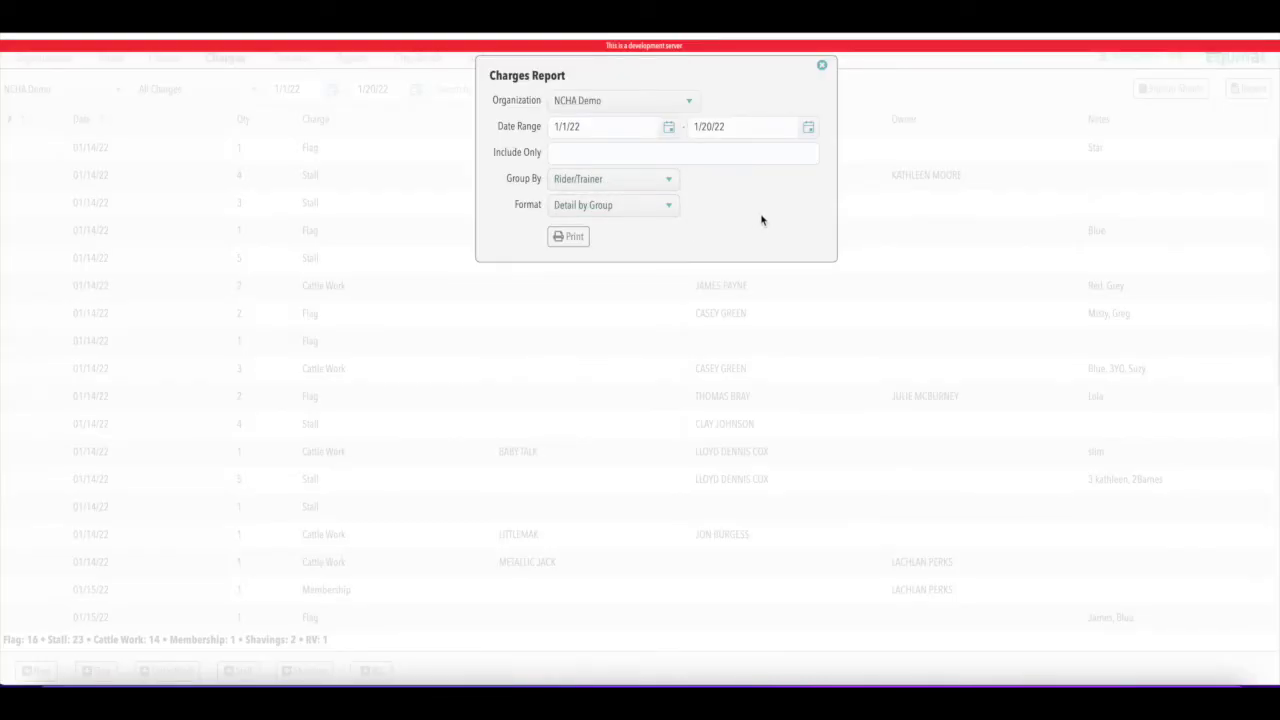
Print the charges report in List format and review the two-page PDF
{"action": "left_click", "coordinate": [668, 206]}
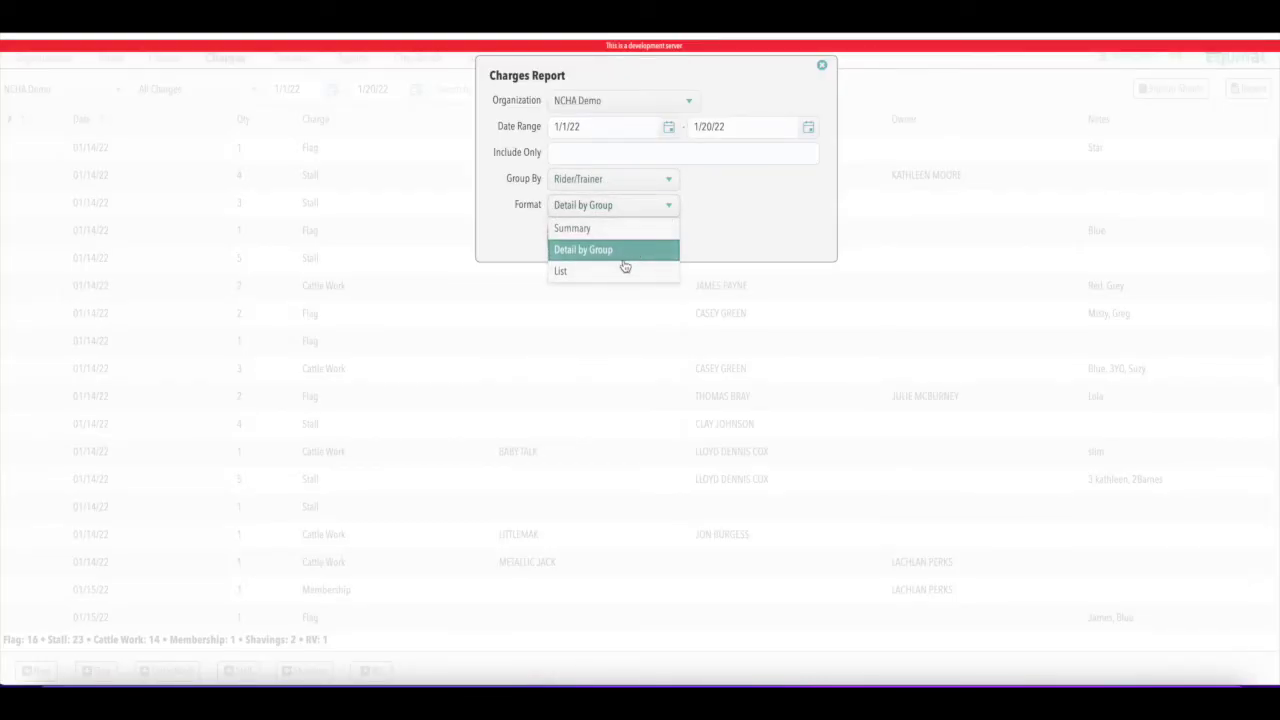
{"action": "left_click", "coordinate": [620, 270]}
{"action": "left_click", "coordinate": [568, 236]}
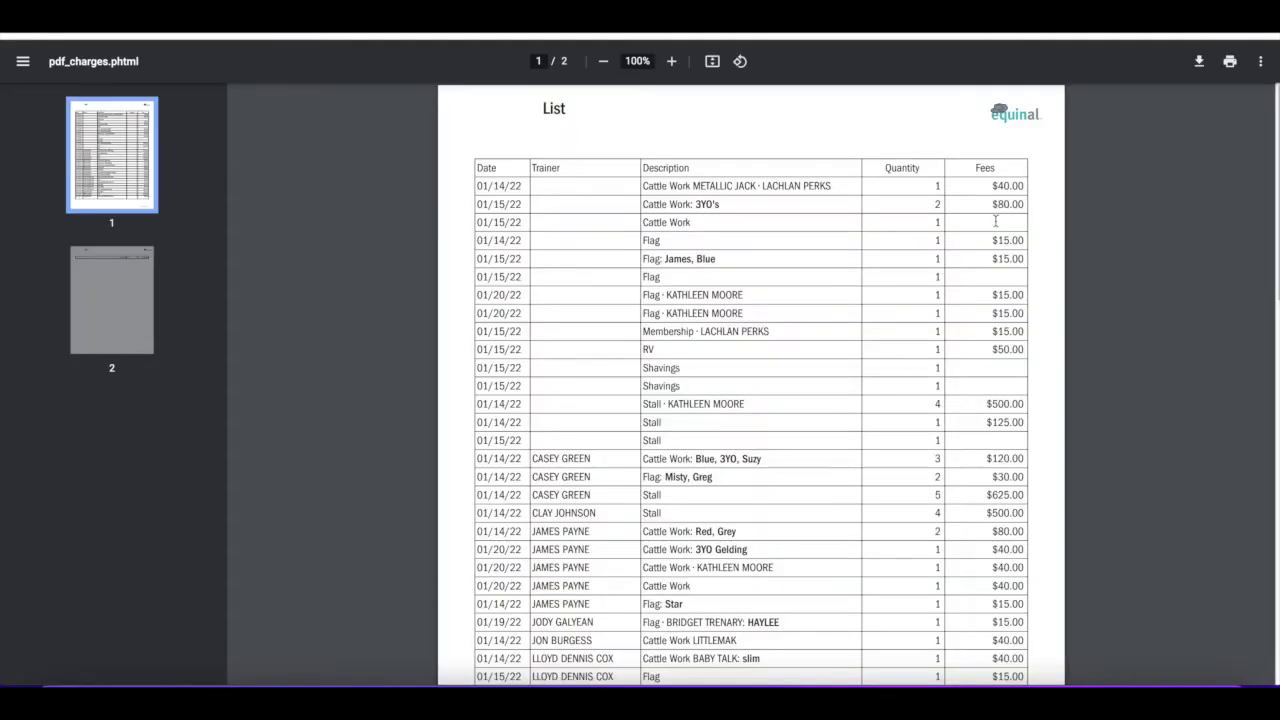
{"action": "scroll", "coordinate": [824, 320], "scroll_direction": "down", "scroll_amount": 3}
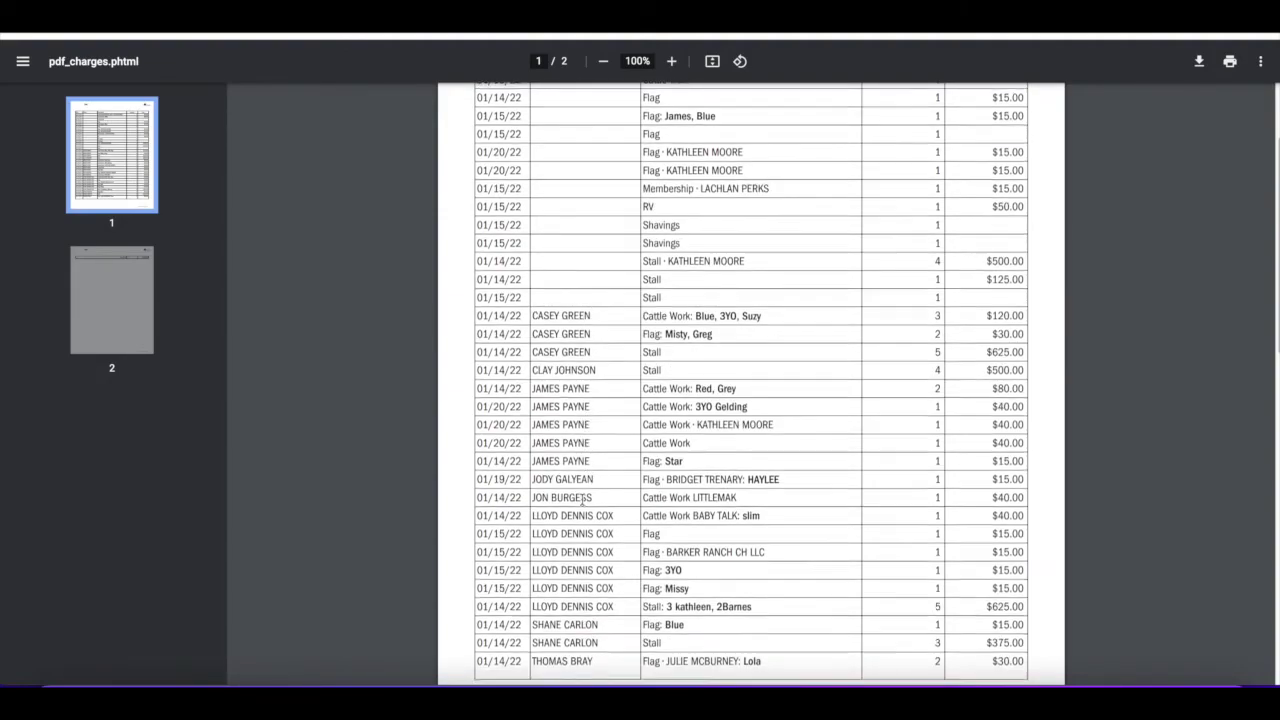
{"action": "scroll", "coordinate": [580, 470], "scroll_direction": "down", "scroll_amount": 5}
{"action": "scroll", "coordinate": [820, 309], "scroll_direction": "up", "scroll_amount": 3}
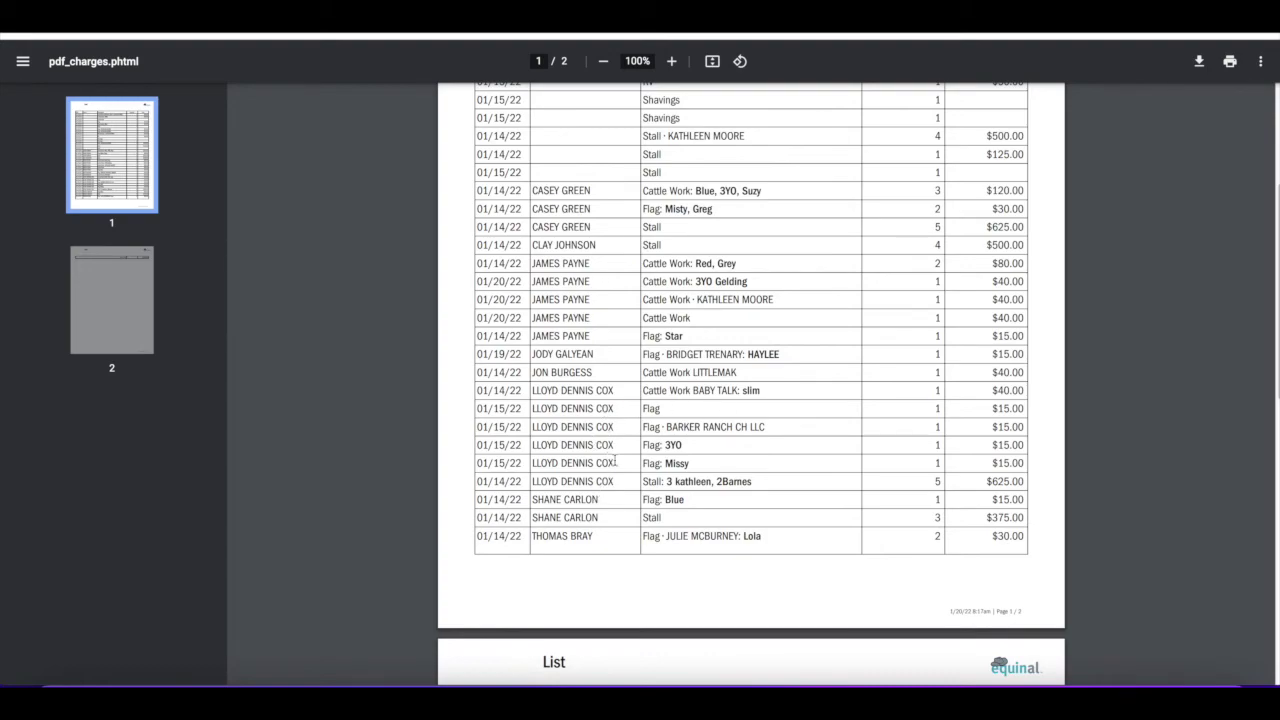
{"action": "scroll", "coordinate": [796, 412], "scroll_direction": "up", "scroll_amount": 1}
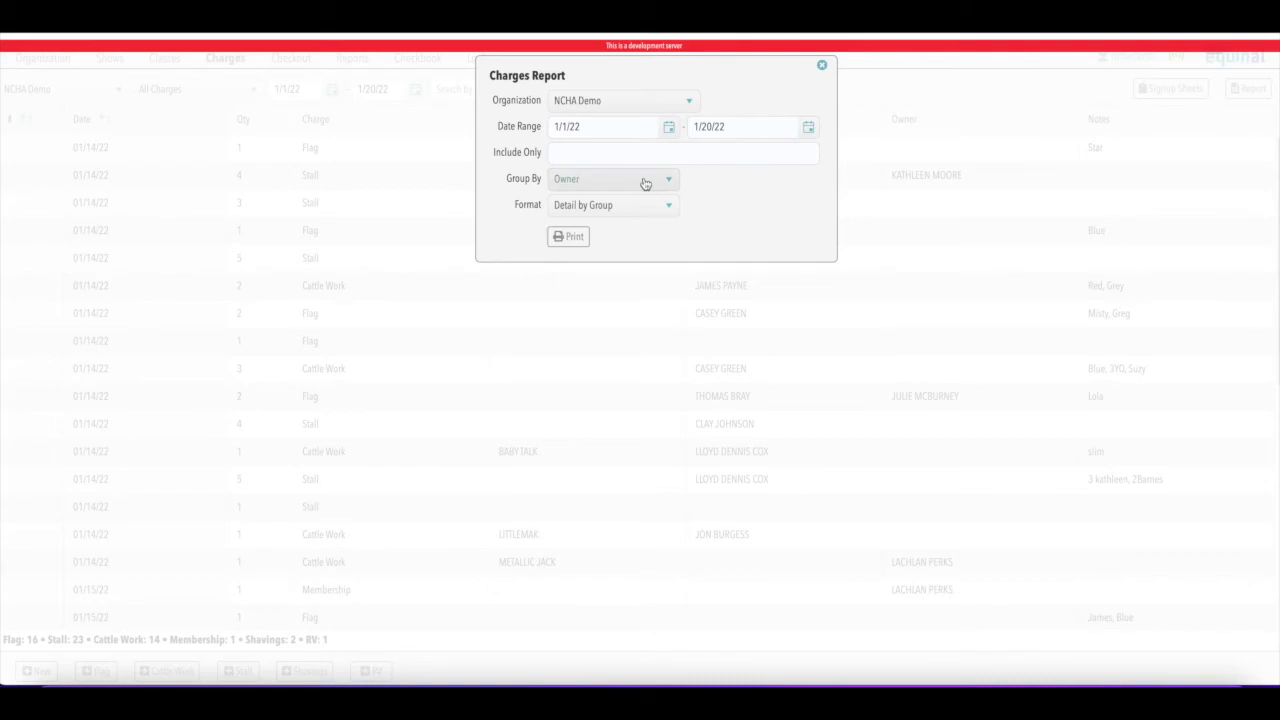
Print the owner-grouped Detail by Group report and review its three pages totalling $3,560.00
{"action": "left_click", "coordinate": [569, 237]}
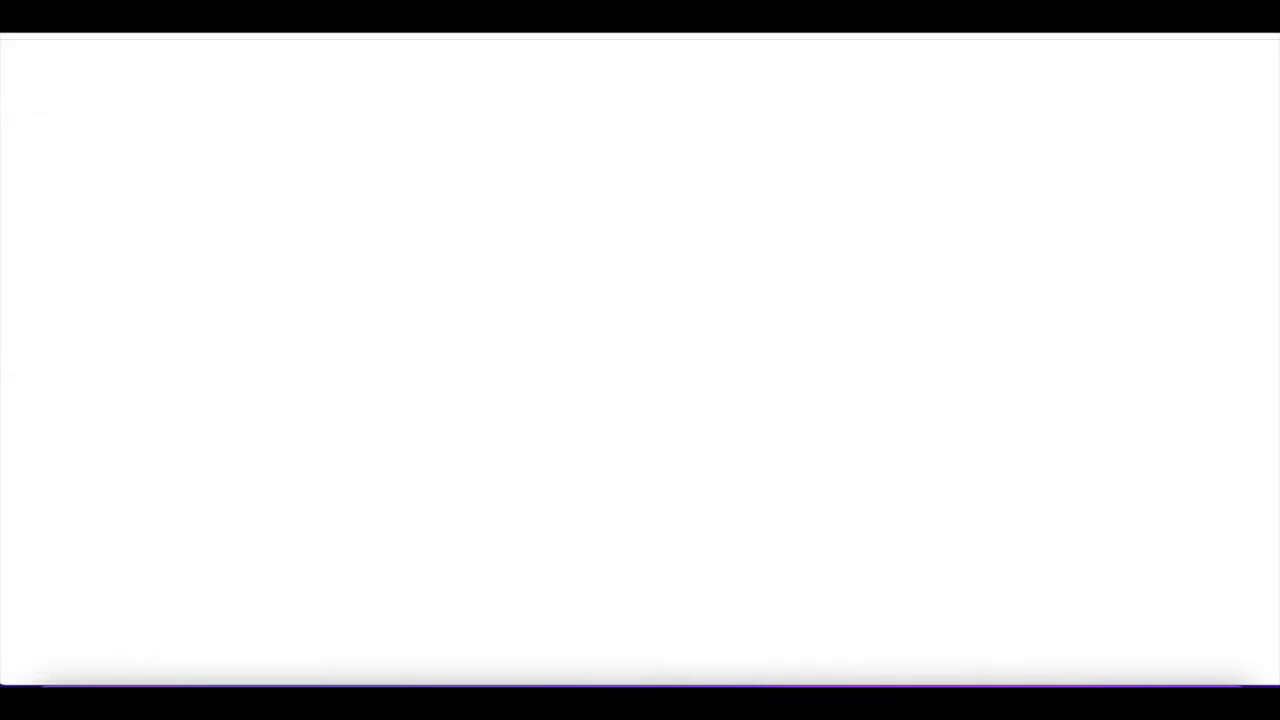
{"action": "scroll", "coordinate": [736, 312], "scroll_direction": "down", "scroll_amount": 1}
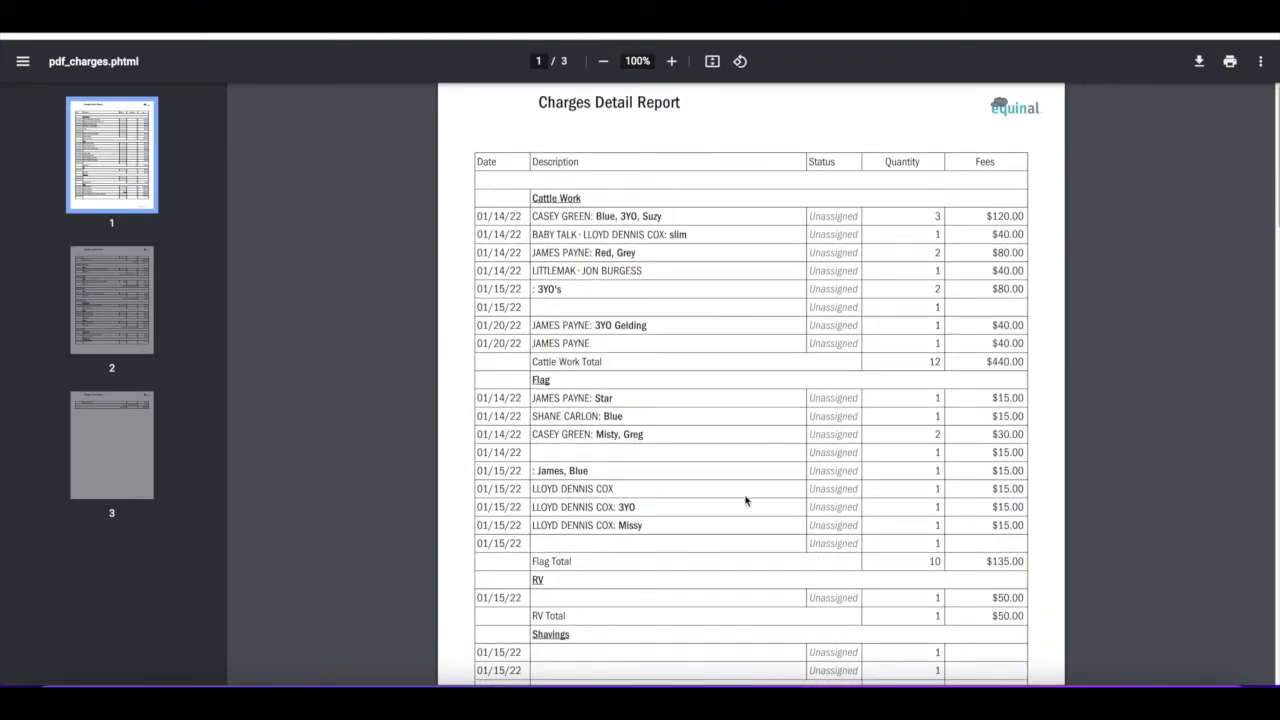
{"action": "scroll", "coordinate": [801, 466], "scroll_direction": "down", "scroll_amount": 4}
{"action": "scroll", "coordinate": [801, 466], "scroll_direction": "down", "scroll_amount": 3}
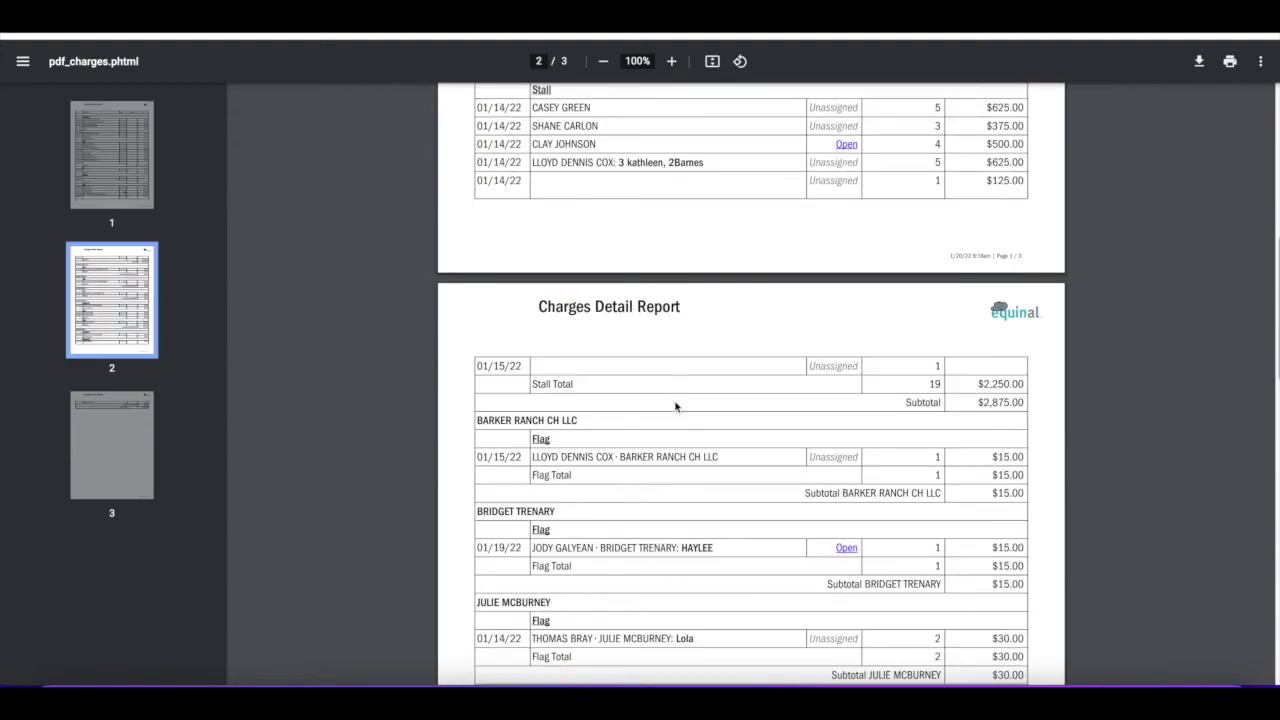
{"action": "scroll", "coordinate": [675, 479], "scroll_direction": "down", "scroll_amount": 4}
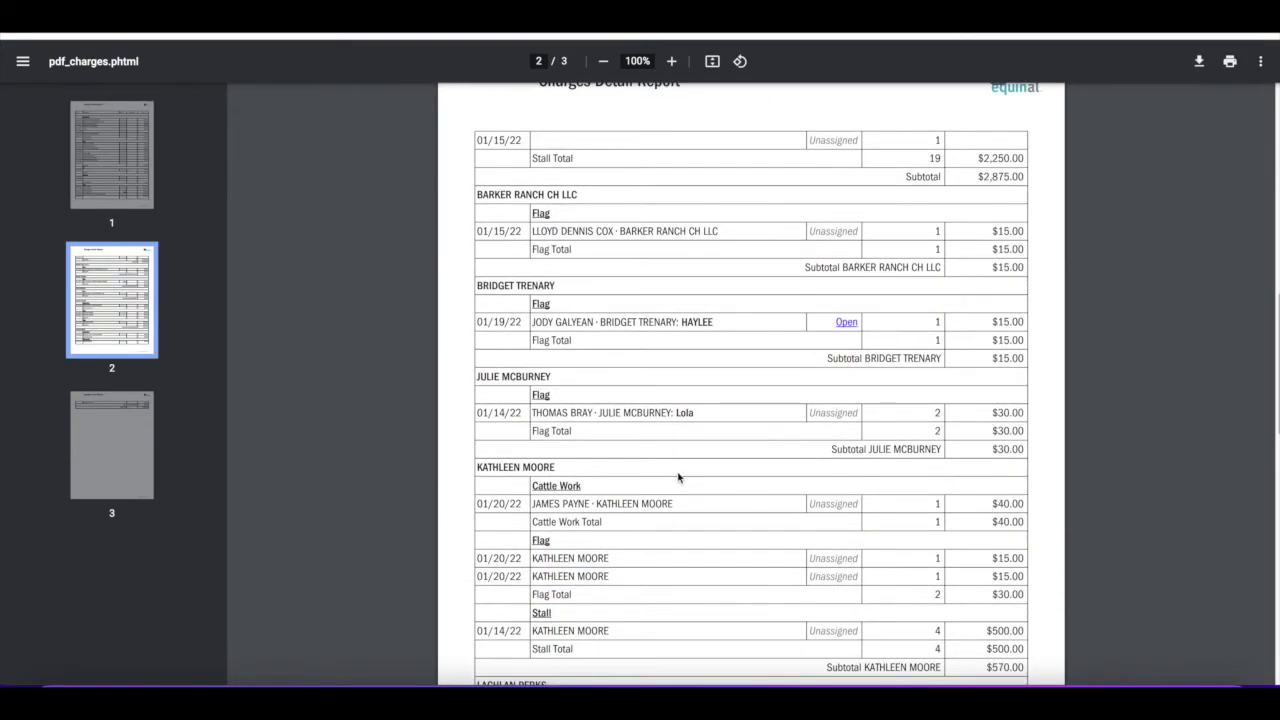
{"action": "scroll", "coordinate": [678, 478], "scroll_direction": "down", "scroll_amount": 6}
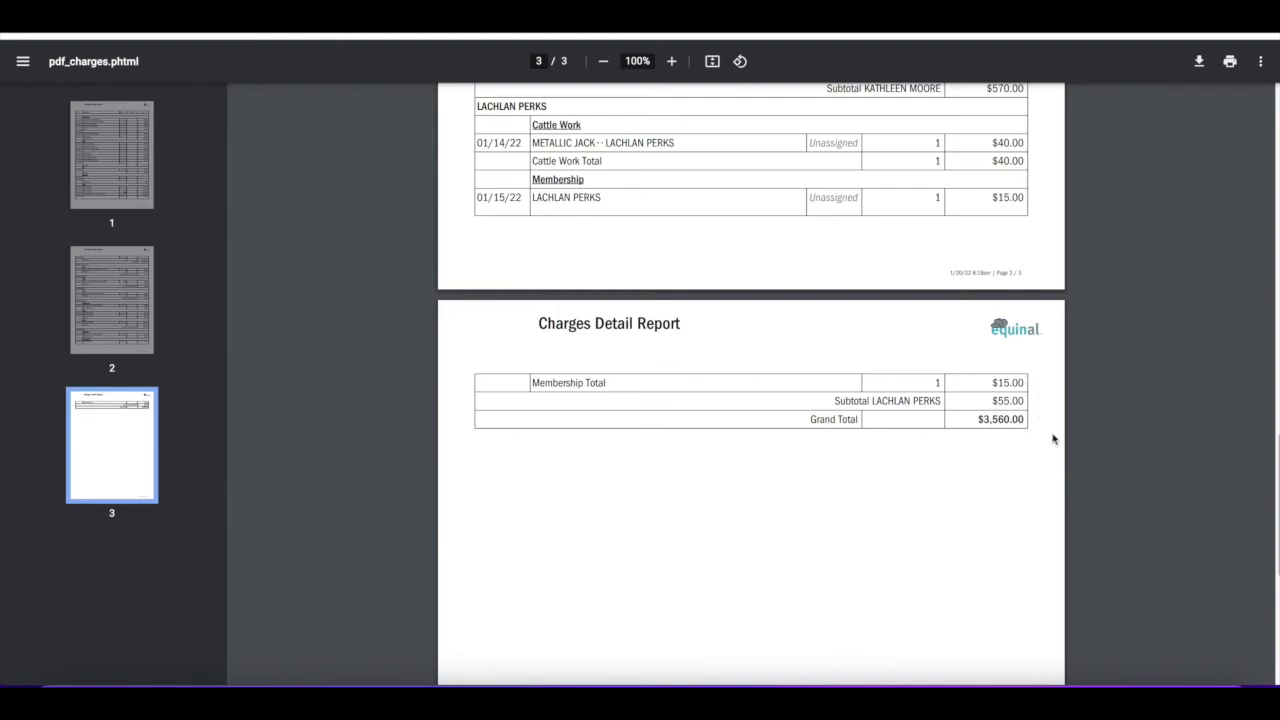
{"action": "scroll", "coordinate": [1073, 409], "scroll_direction": "up", "scroll_amount": 6}
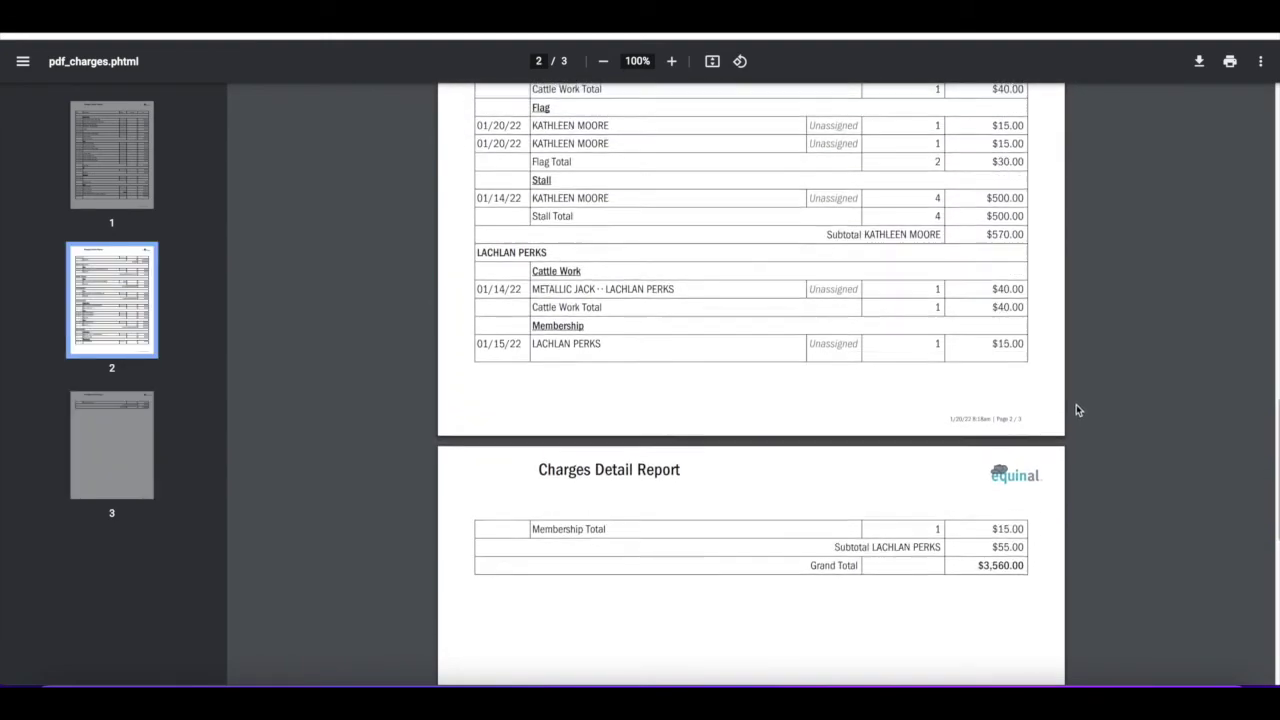
{"action": "scroll", "coordinate": [1076, 405], "scroll_direction": "up", "scroll_amount": 2}
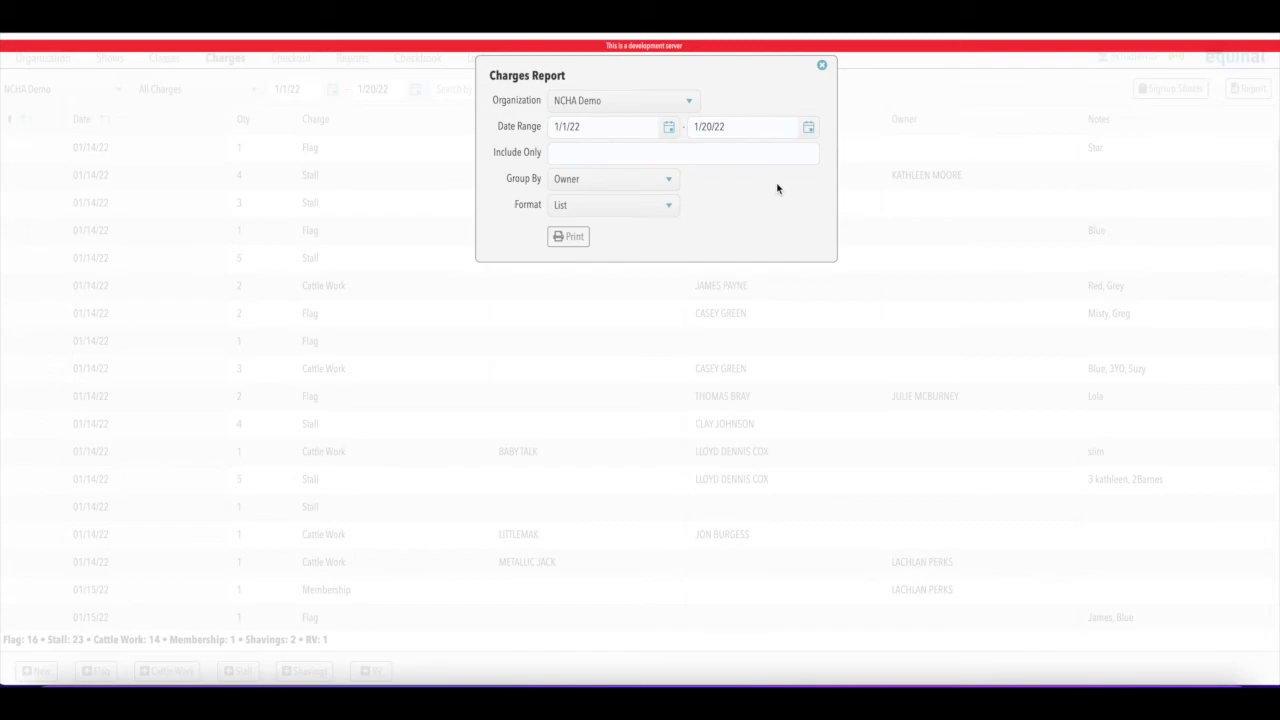
Print a List report of only Flag and Cattle Work charges grouped by Rider/Trainer, totalling $745.00
{"action": "left_click", "coordinate": [638, 152]}
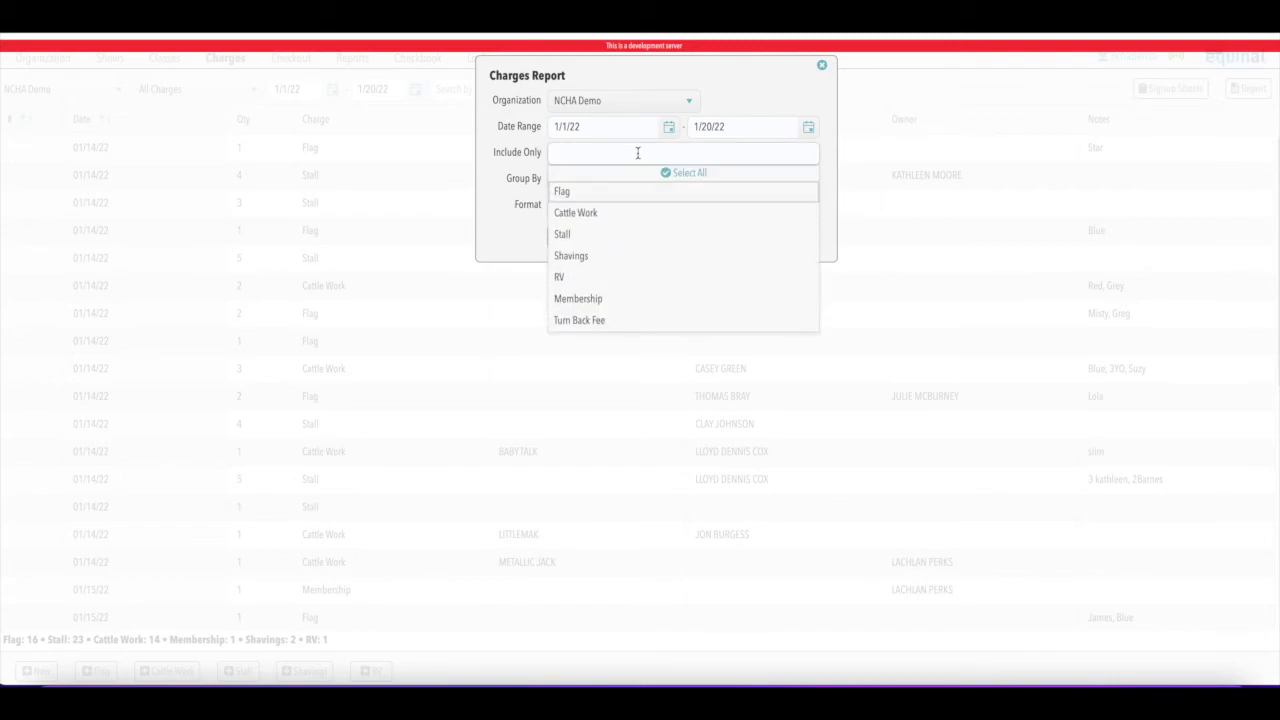
{"action": "left_click", "coordinate": [569, 194]}
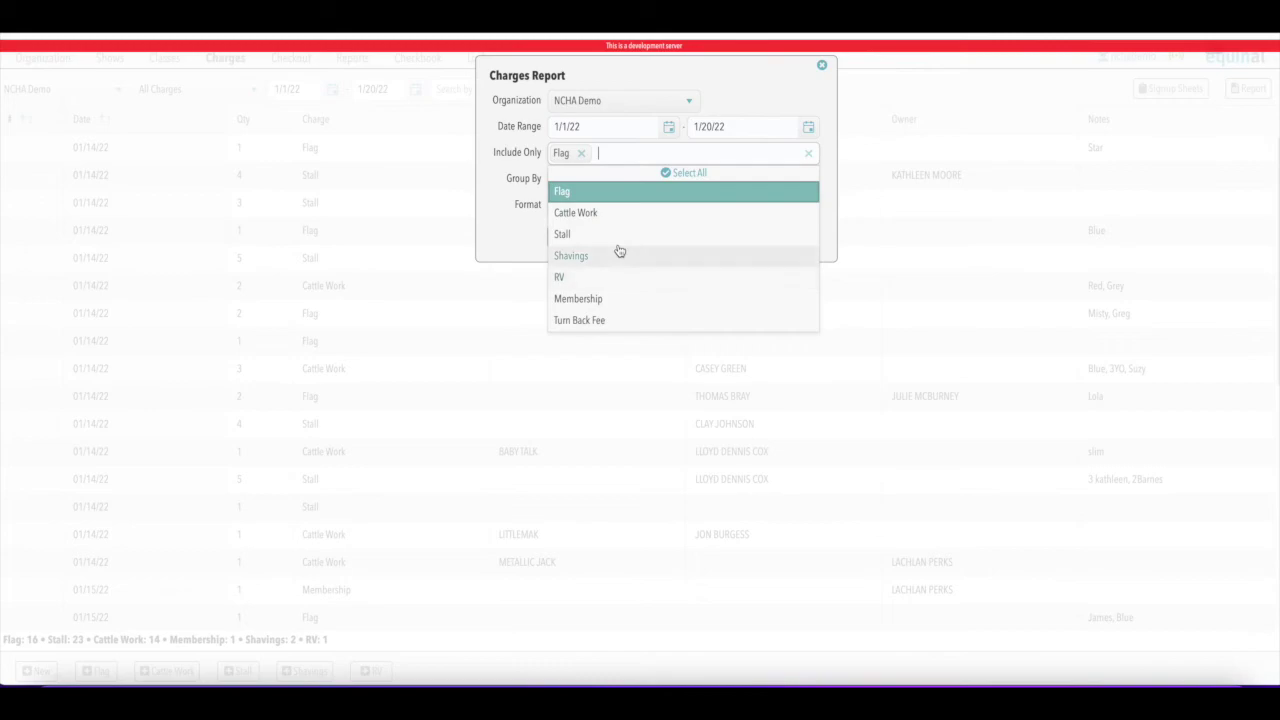
{"action": "left_click", "coordinate": [585, 214]}
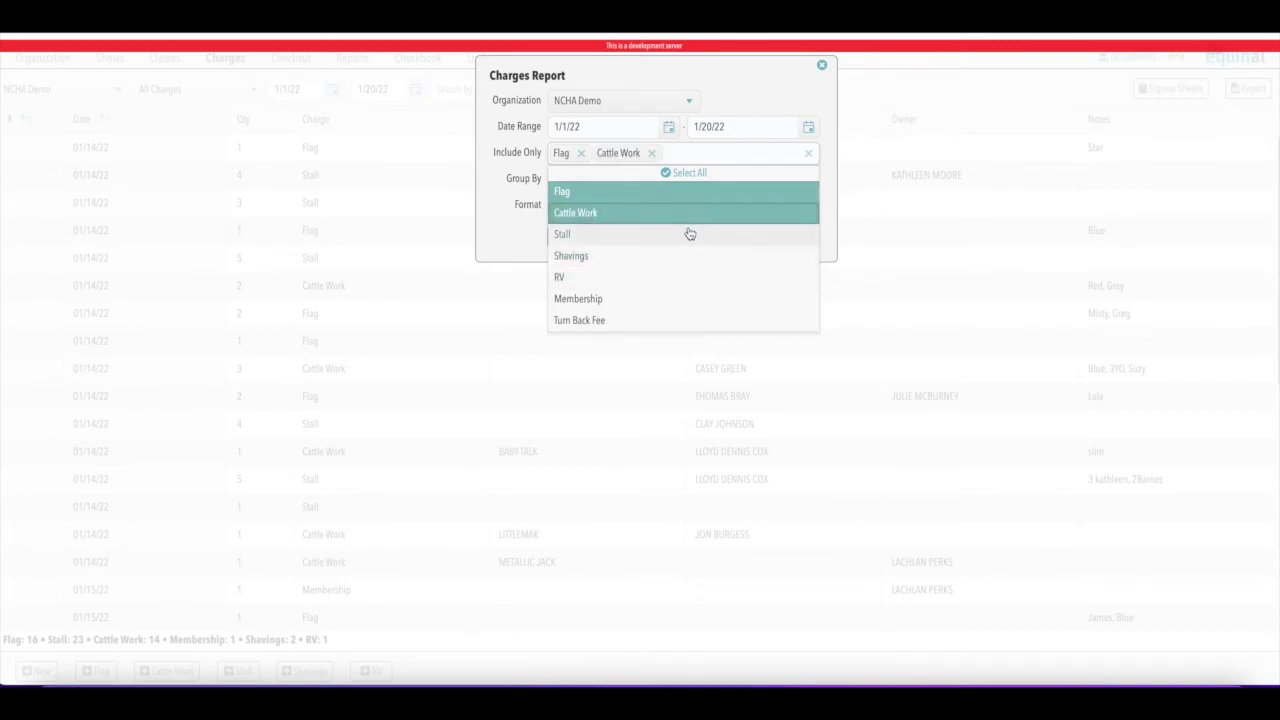
{"action": "left_click", "coordinate": [864, 162]}
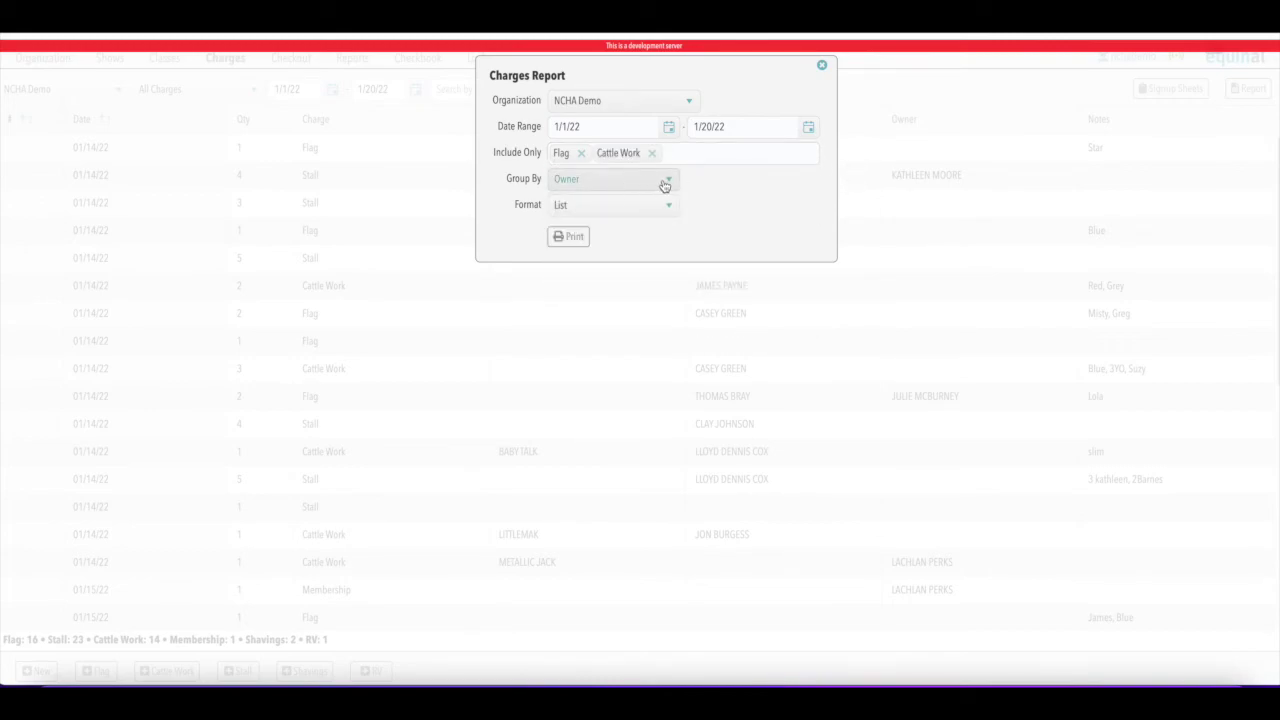
{"action": "left_click", "coordinate": [663, 185]}
{"action": "left_click", "coordinate": [597, 216]}
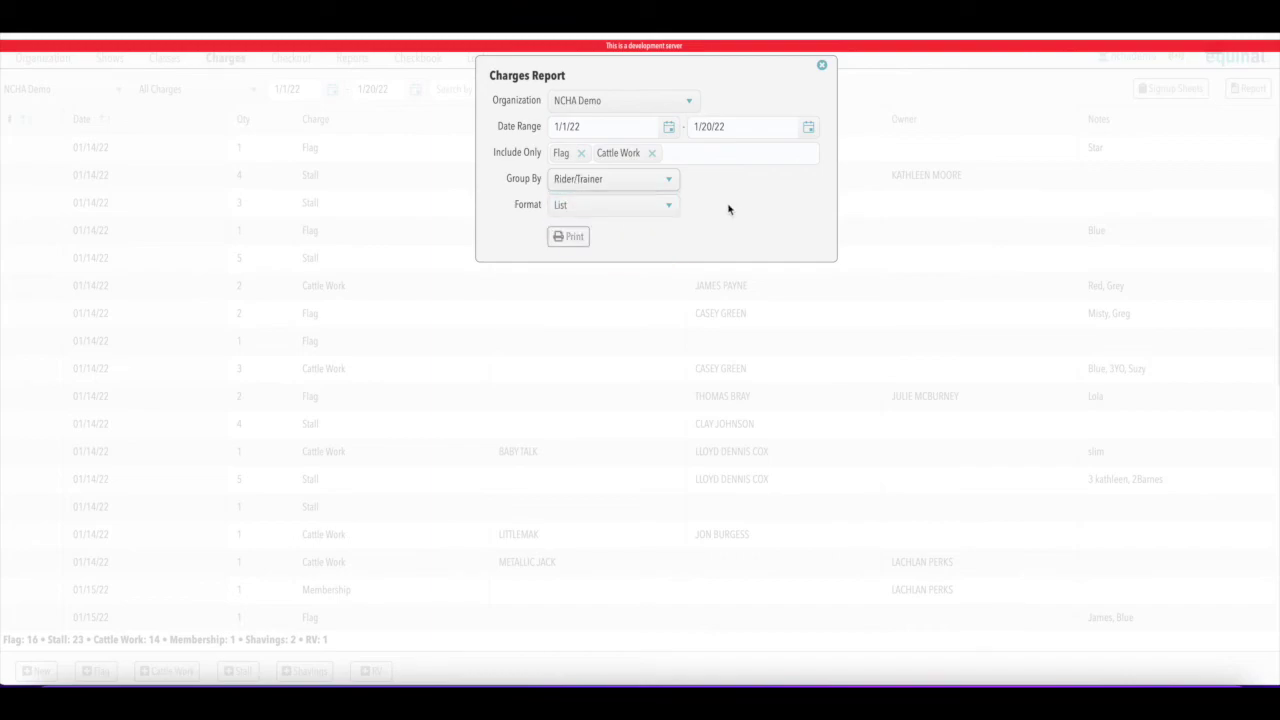
{"action": "left_click", "coordinate": [570, 237]}
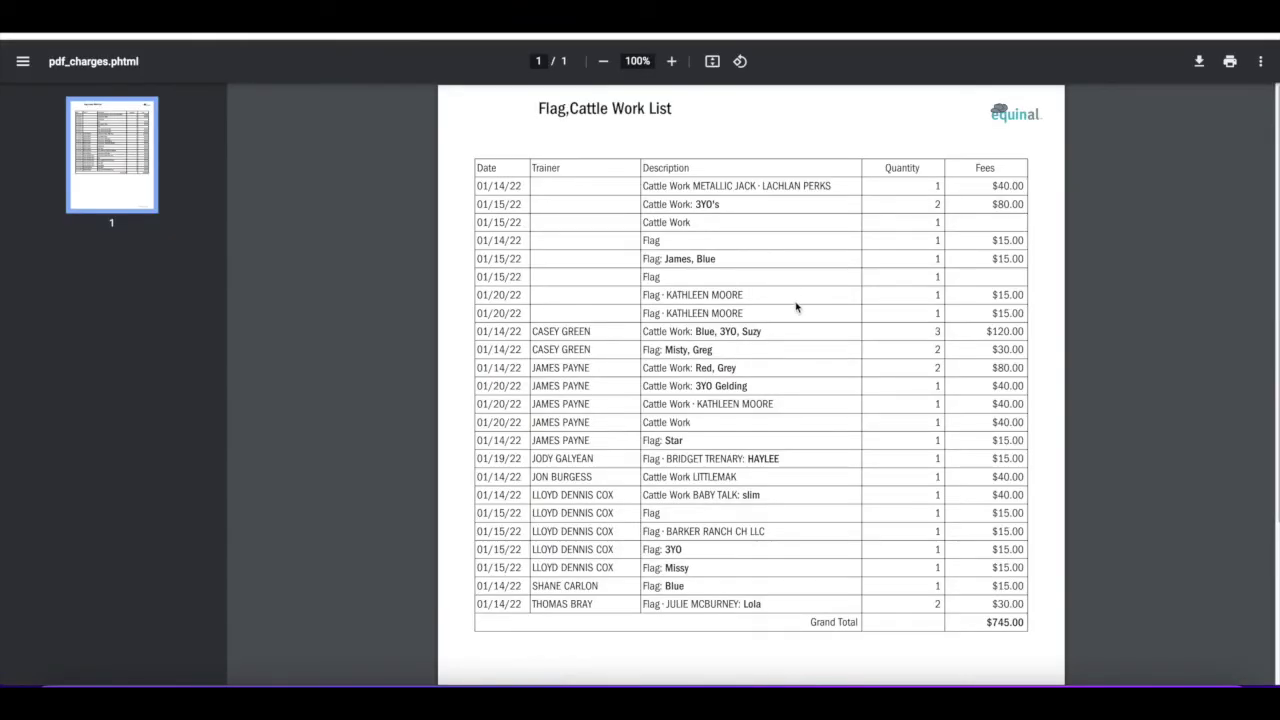
{"action": "scroll", "coordinate": [800, 304], "scroll_direction": "down", "scroll_amount": 2}
{"action": "scroll", "coordinate": [800, 302], "scroll_direction": "down", "scroll_amount": 2}
{"action": "scroll", "coordinate": [800, 300], "scroll_direction": "up", "scroll_amount": 4}
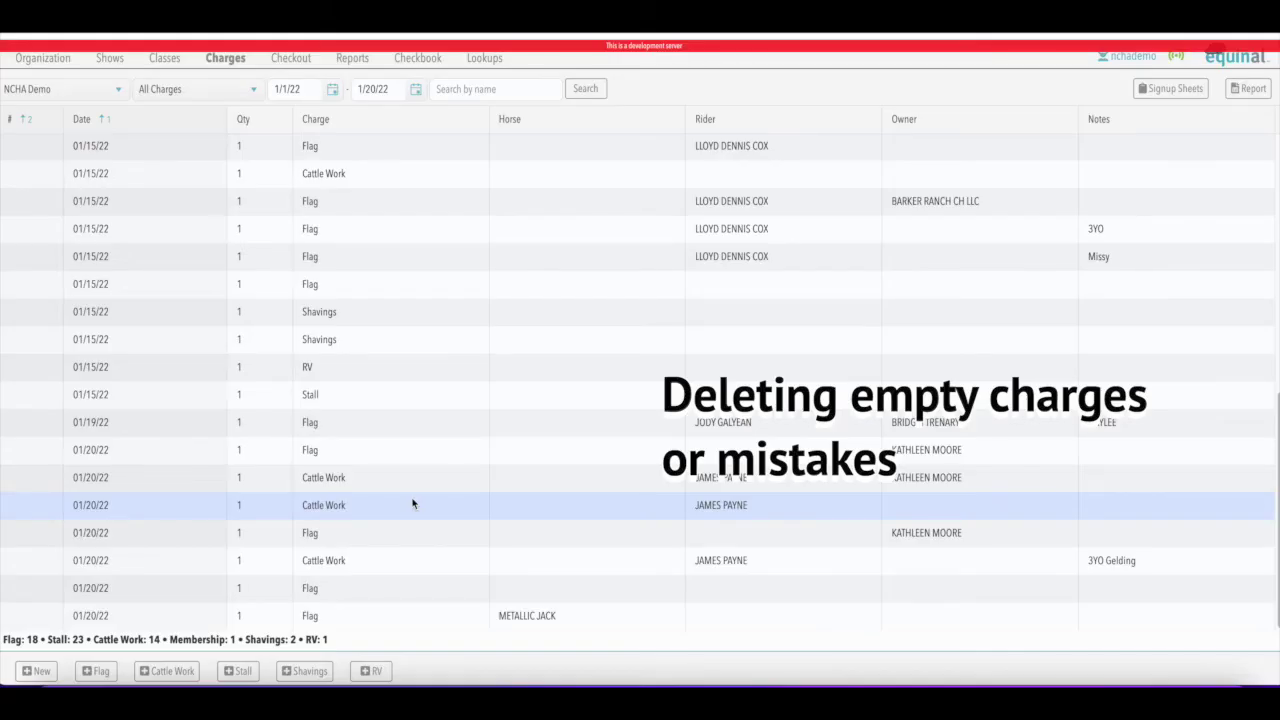
Add and save a new Flag charge
{"action": "left_click", "coordinate": [100, 671]}
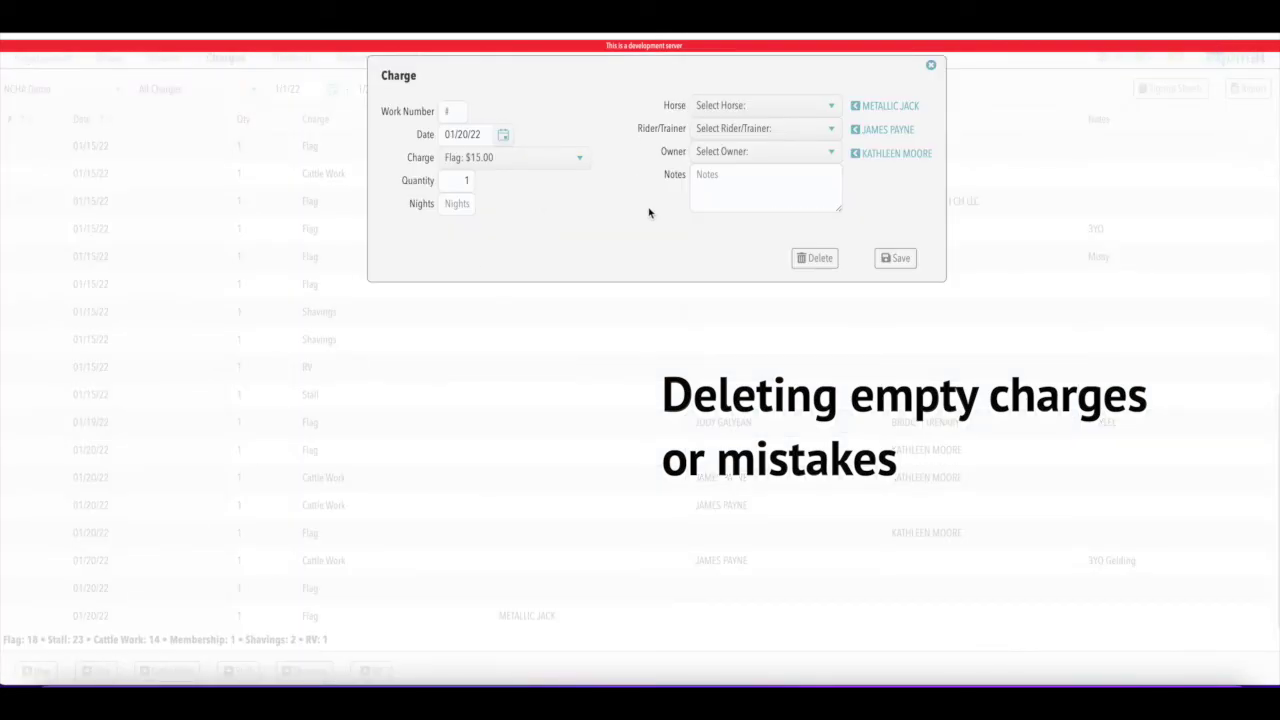
{"action": "left_click", "coordinate": [903, 259]}
{"action": "scroll", "coordinate": [561, 343], "scroll_direction": "down", "scroll_amount": 1}
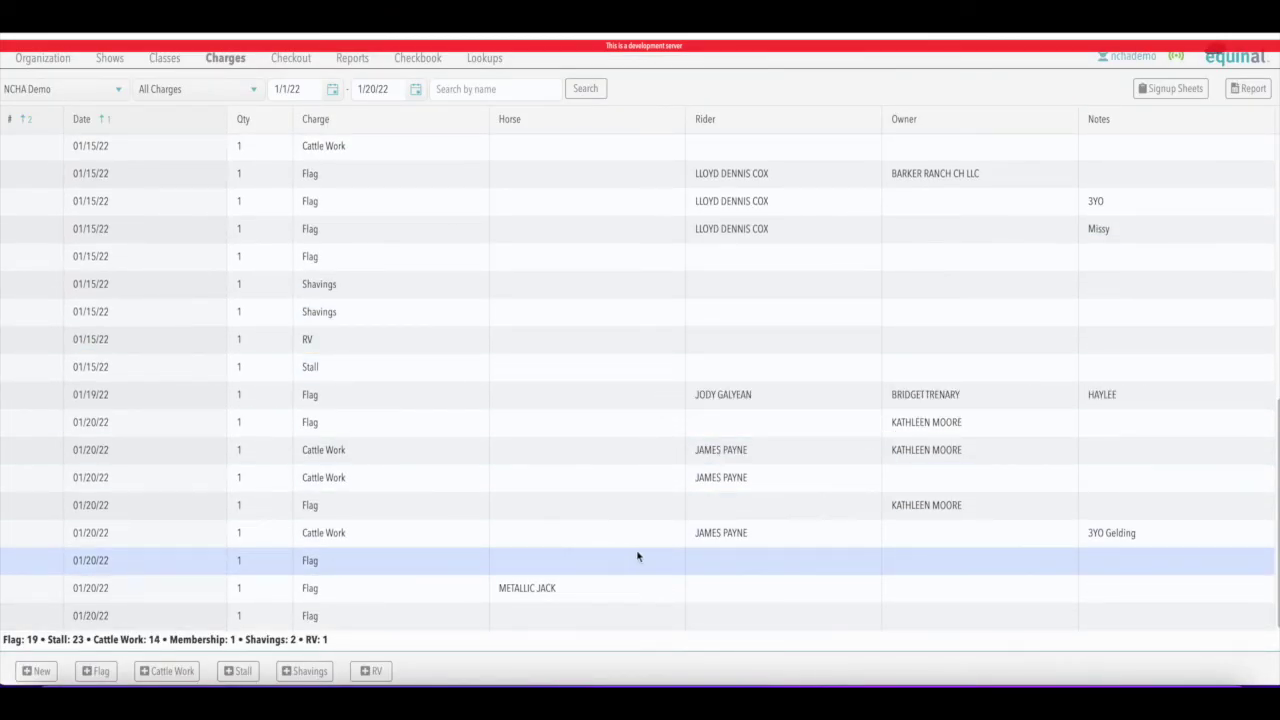
Delete the two empty 01/20/22 Flag charges, confirming each deletion
{"action": "left_click", "coordinate": [383, 560]}
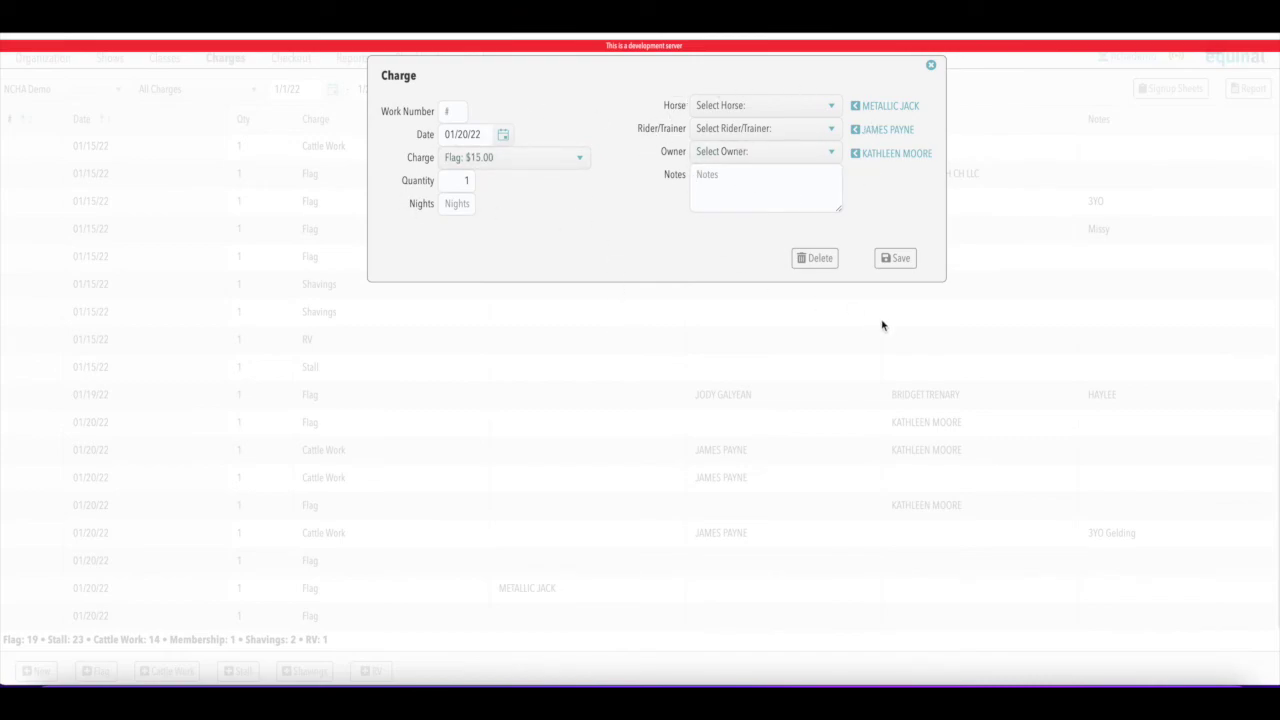
{"action": "left_click", "coordinate": [818, 258]}
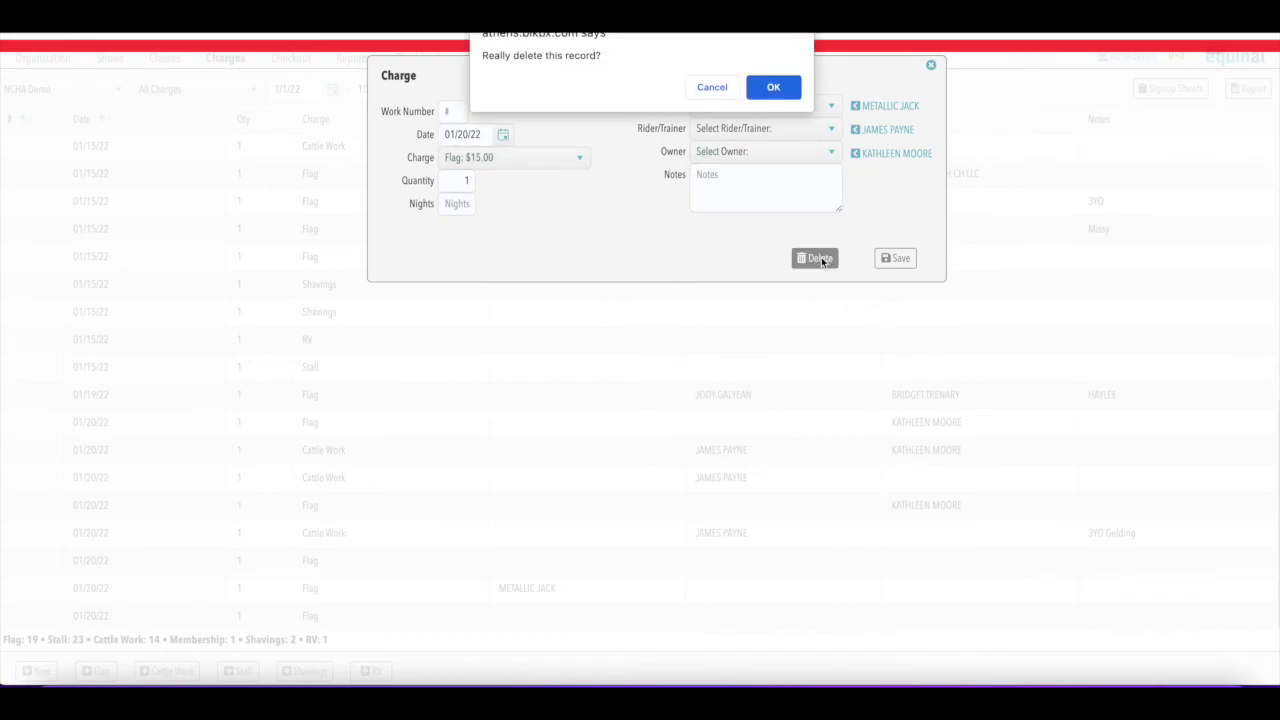
{"action": "left_click", "coordinate": [771, 87]}
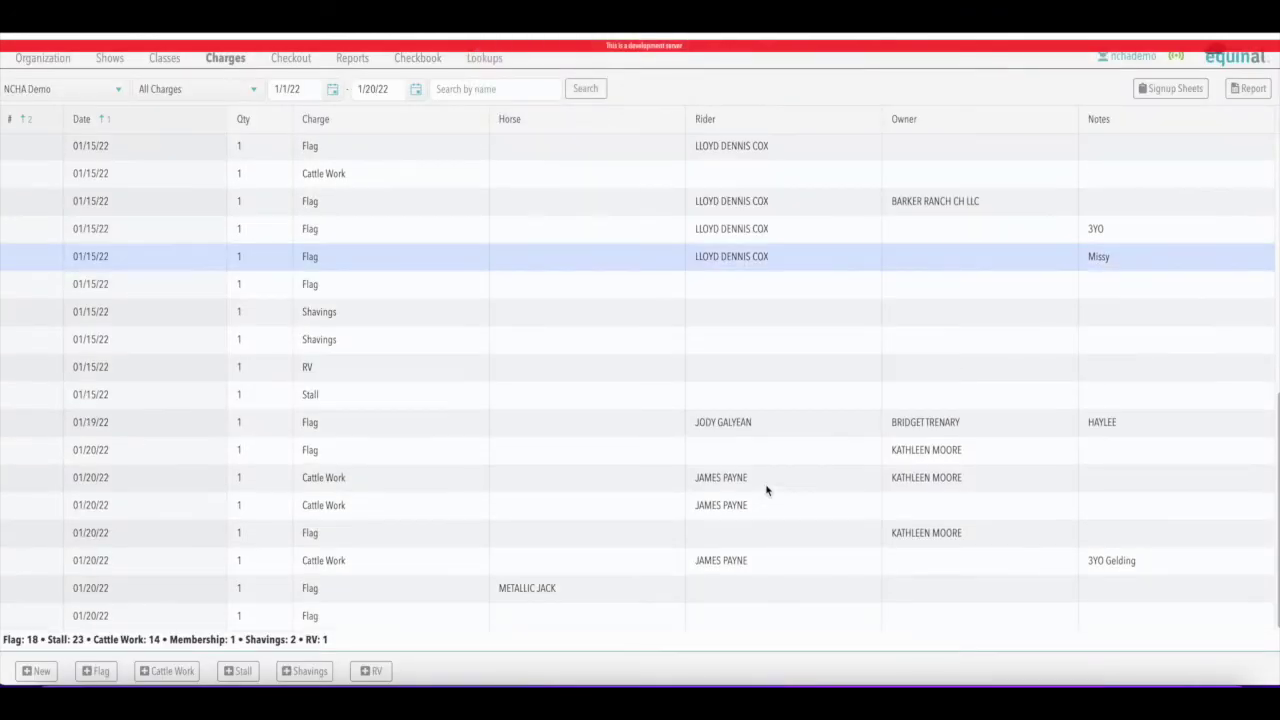
{"action": "left_click", "coordinate": [346, 619]}
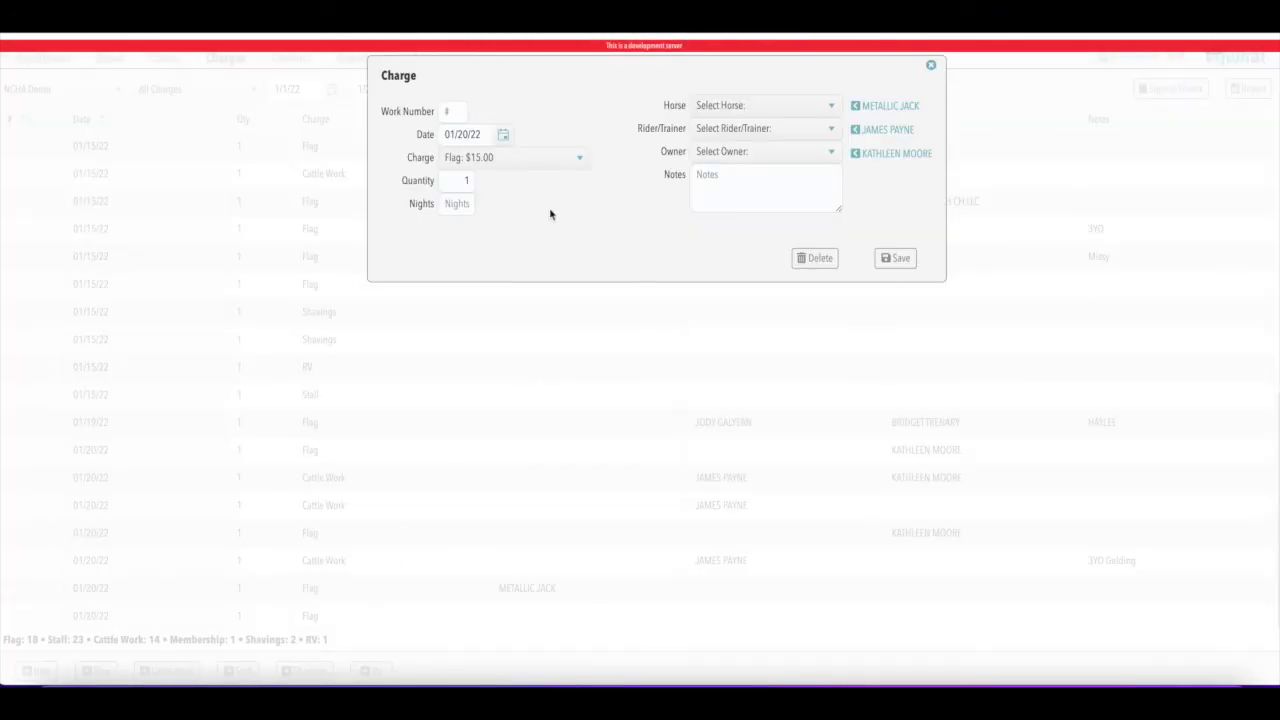
{"action": "left_click", "coordinate": [815, 258]}
{"action": "left_click", "coordinate": [774, 88]}
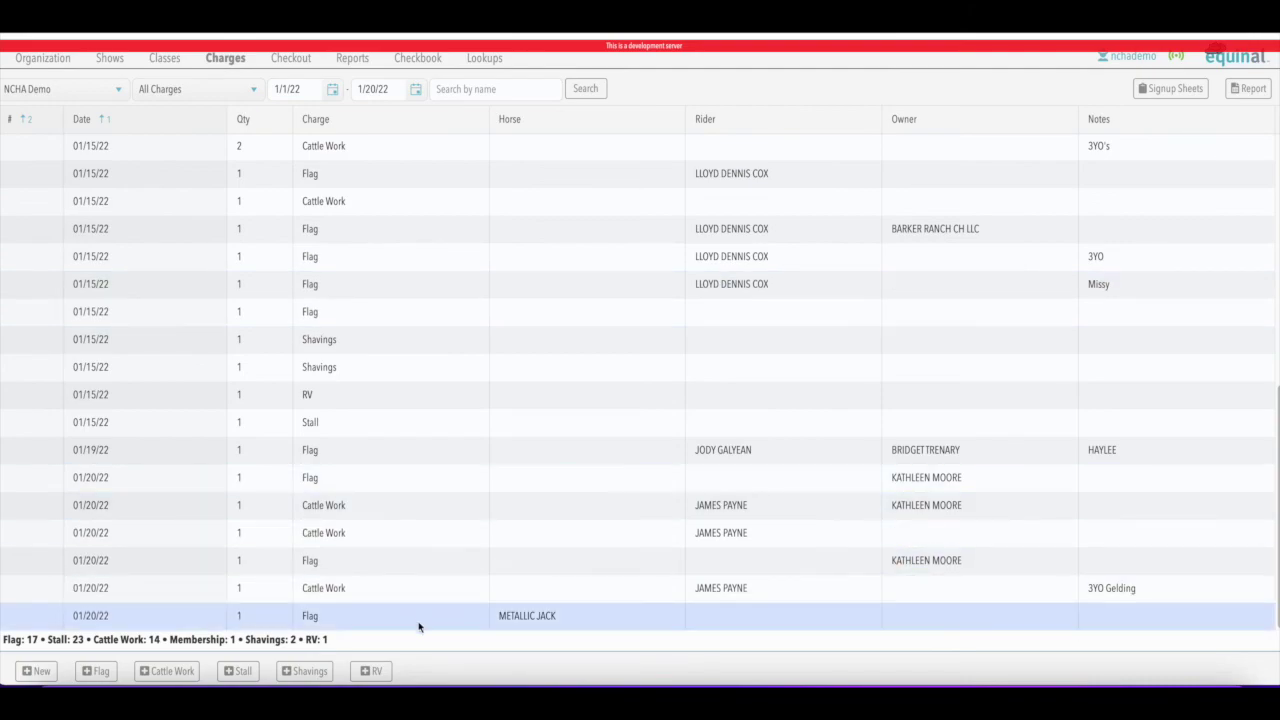
Add a 3-night RV: $50.00 charge assigned to the suggested owner and save it
{"action": "left_click", "coordinate": [373, 671]}
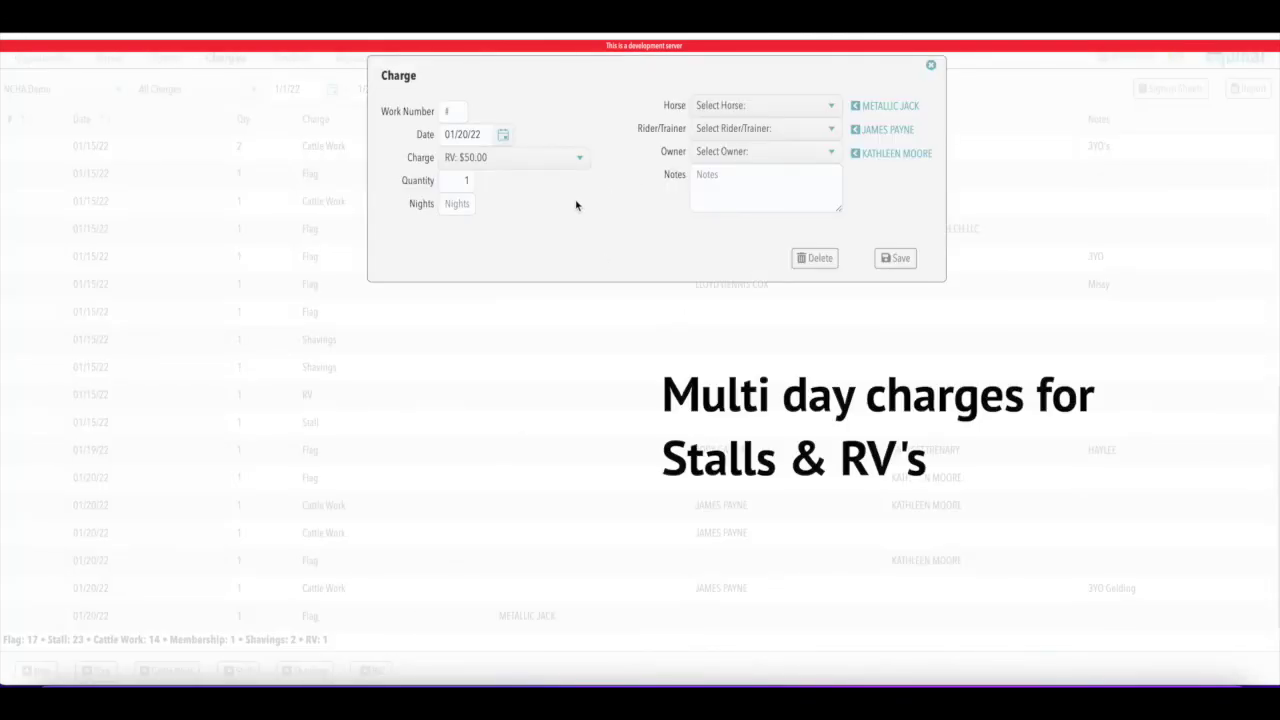
{"action": "left_click", "coordinate": [465, 204]}
{"action": "type", "text": "3"}
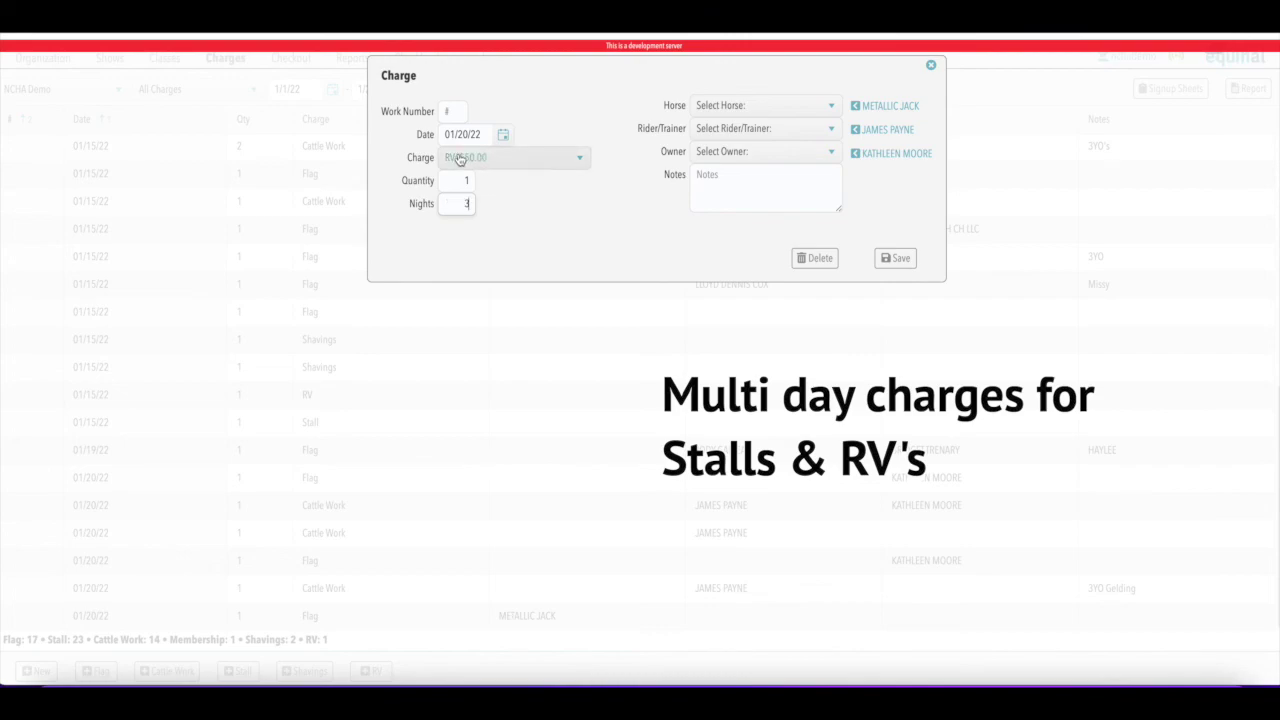
{"action": "left_click", "coordinate": [582, 159]}
{"action": "left_click", "coordinate": [583, 160]}
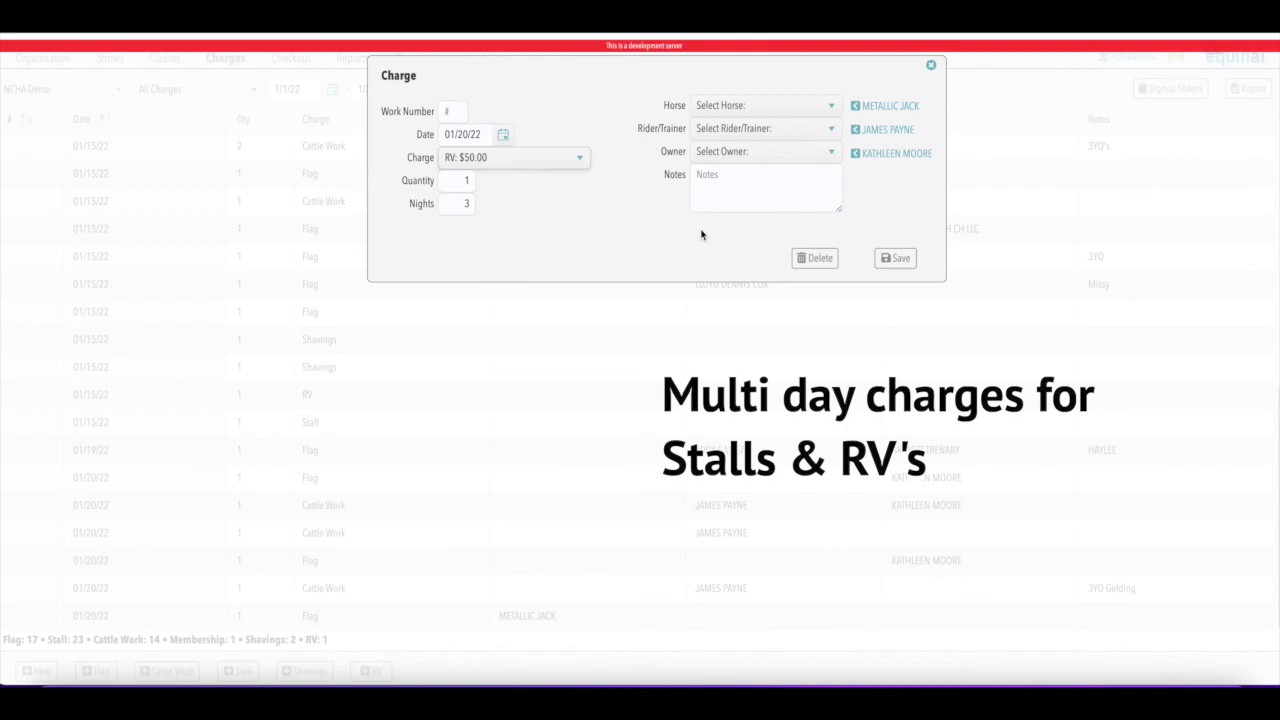
{"action": "left_click", "coordinate": [856, 153]}
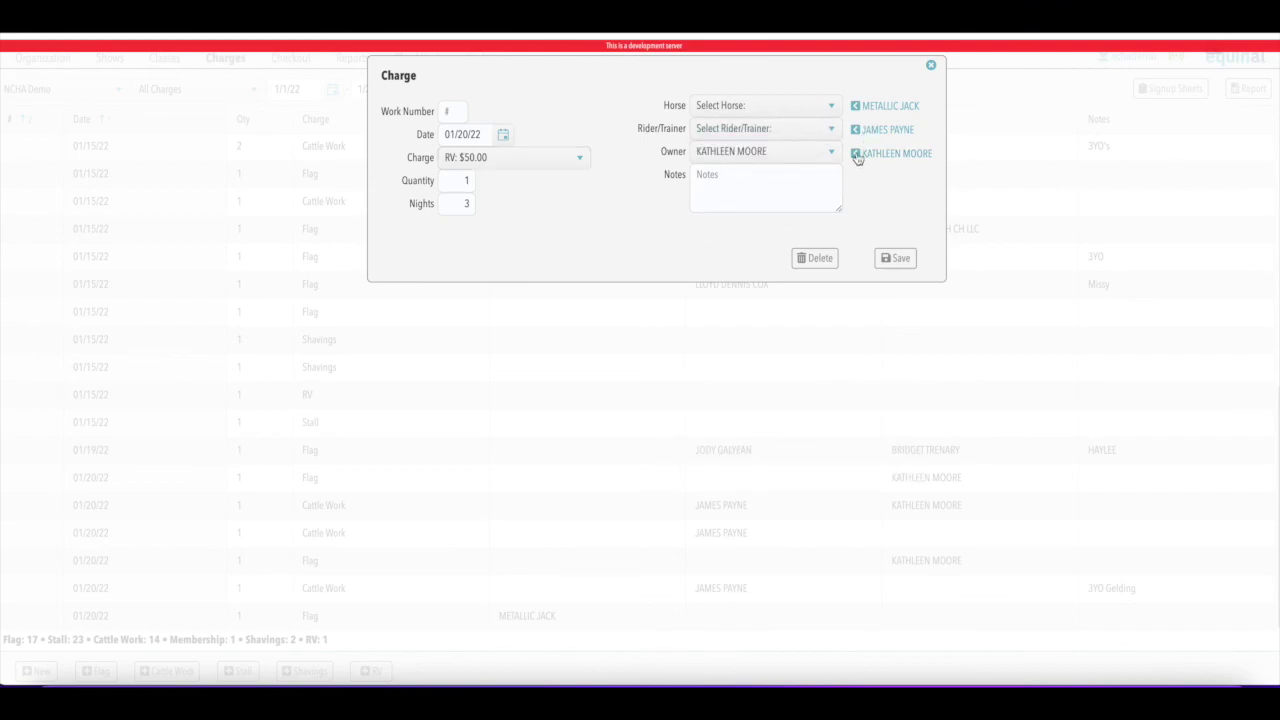
{"action": "left_click", "coordinate": [898, 258]}
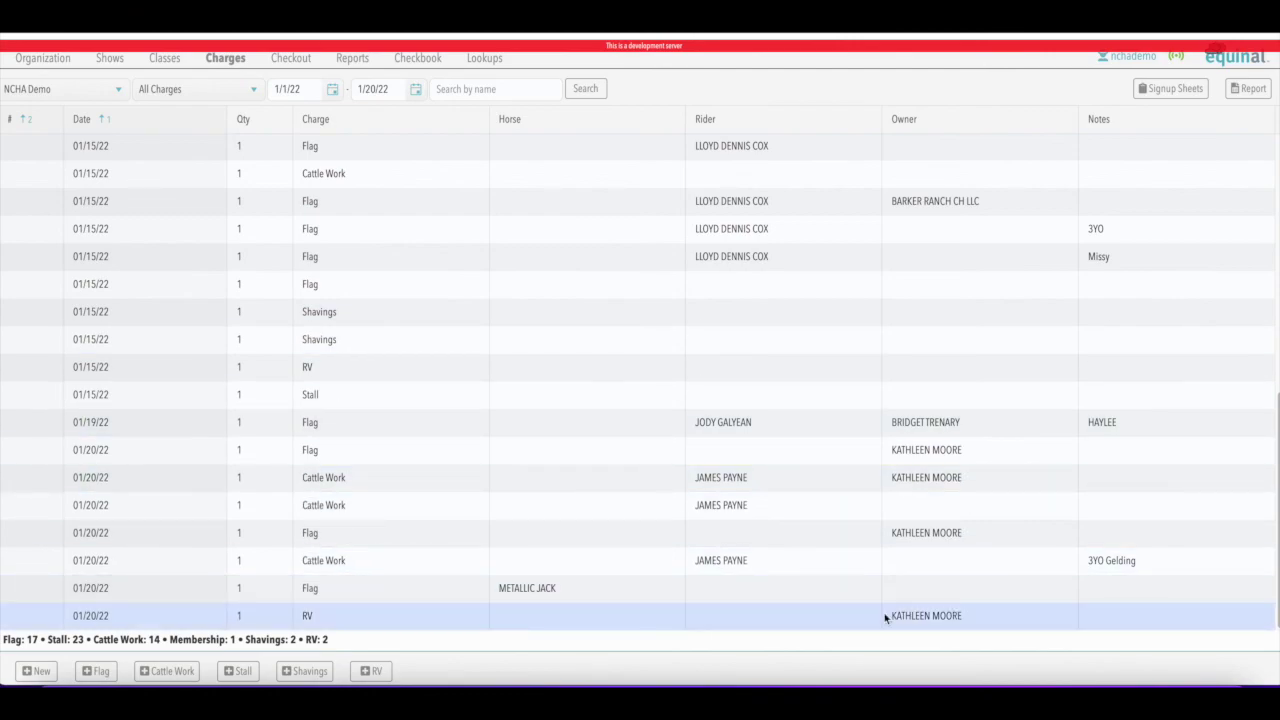
Reopen and re-save the RV charge, then display the organization's Show Fees list
{"action": "left_click", "coordinate": [366, 620]}
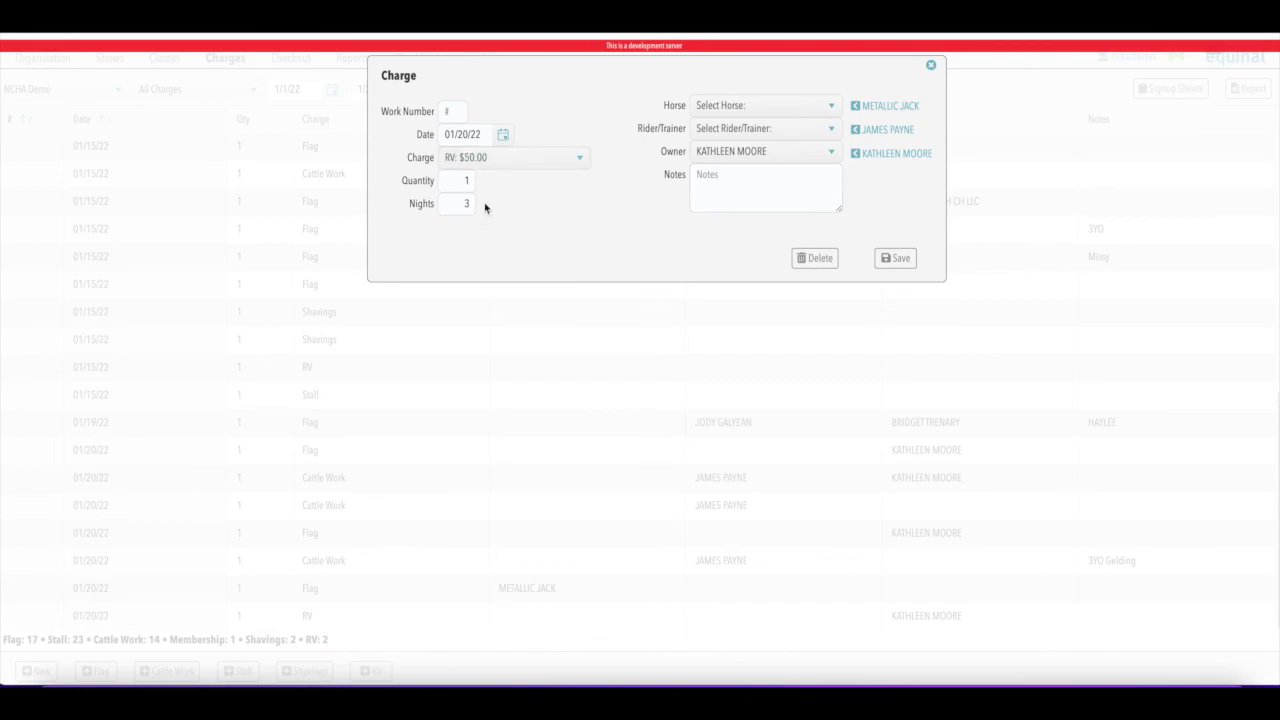
{"action": "left_click", "coordinate": [895, 259]}
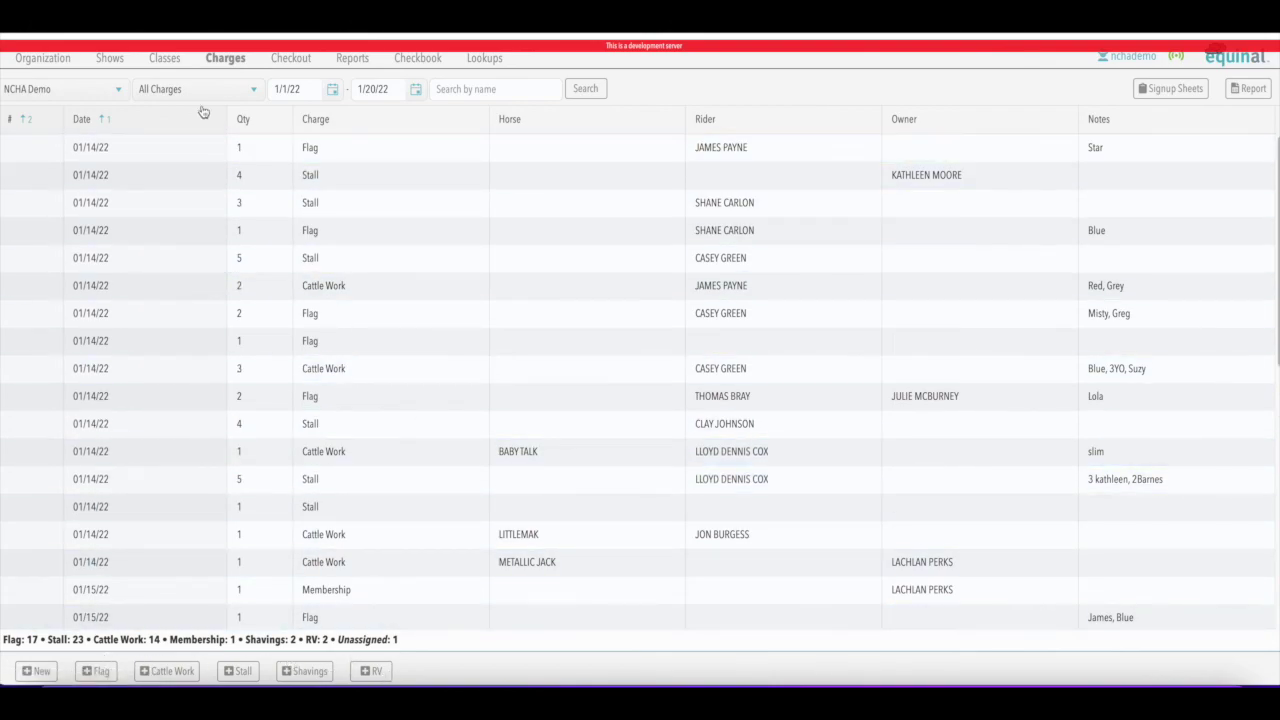
{"action": "left_click", "coordinate": [50, 59]}
{"action": "left_click", "coordinate": [246, 158]}
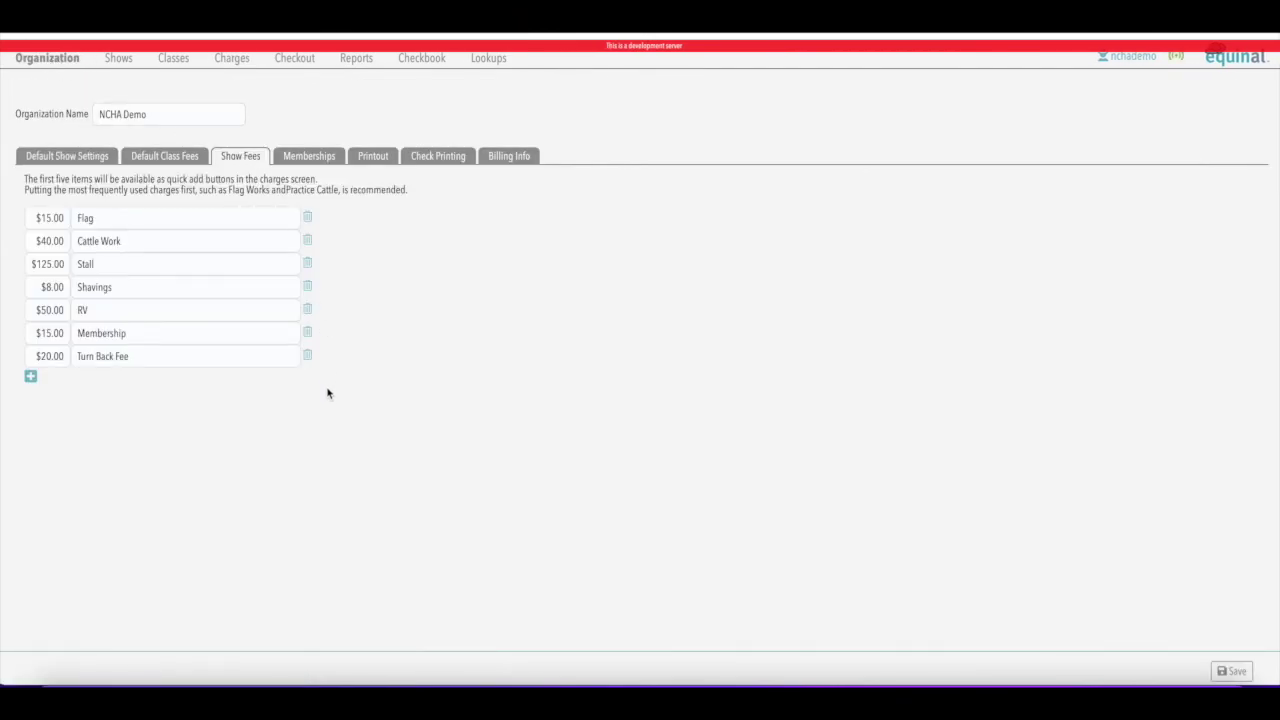